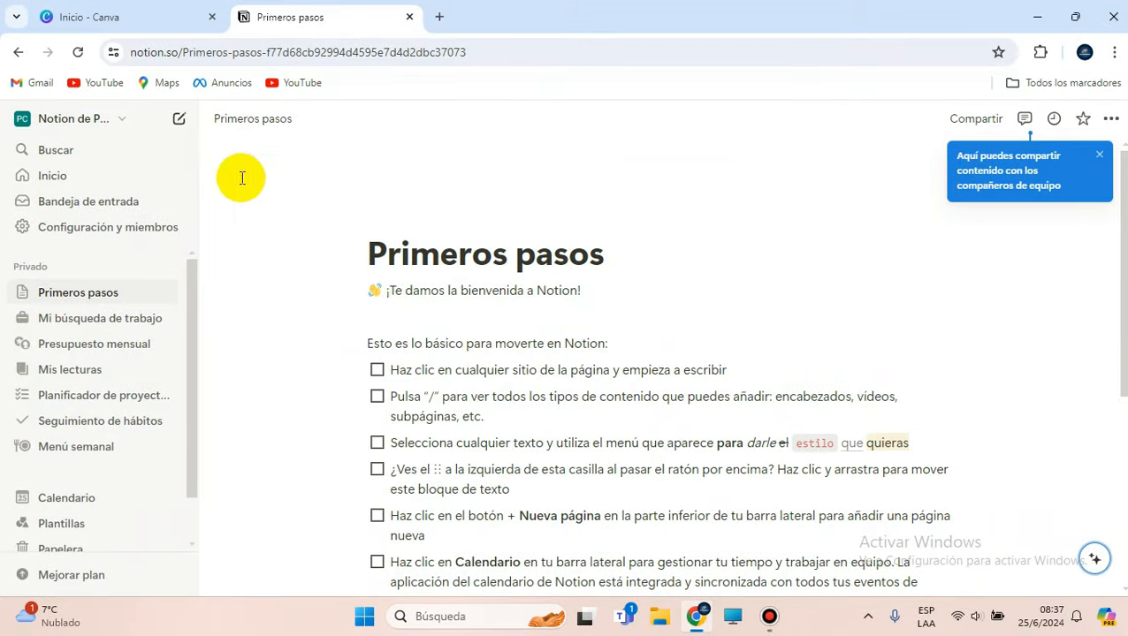
Create a new private page titled "Agenda Semanal".
{"action": "left_click", "coordinate": [178, 120]}
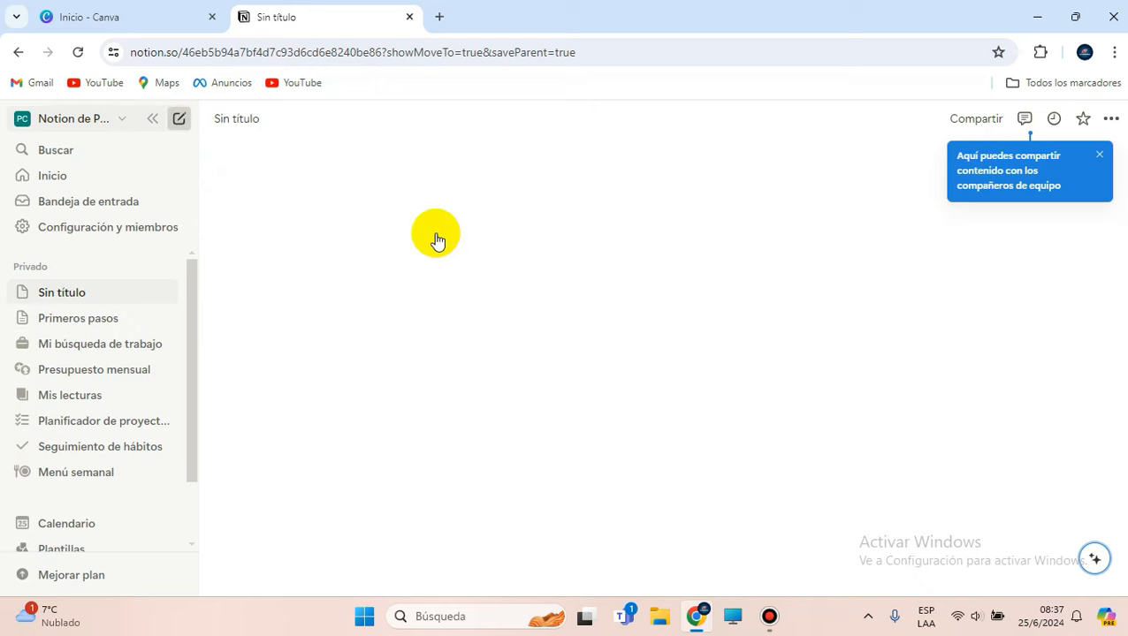
{"action": "type", "text": "Agenda Semanal"}
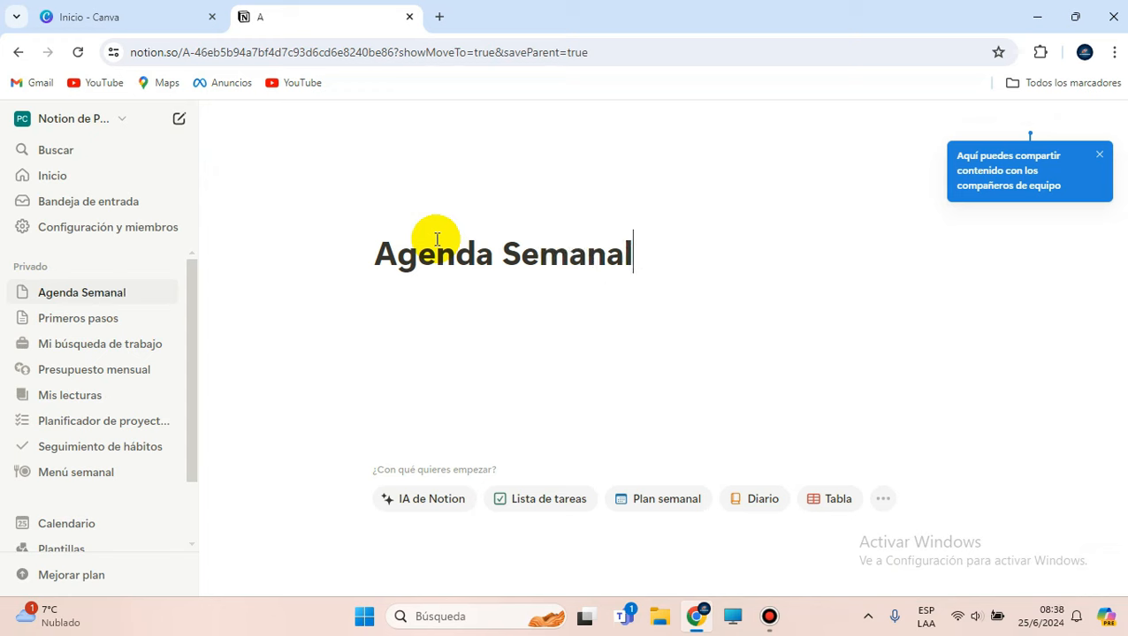
{"action": "left_click", "coordinate": [71, 302]}
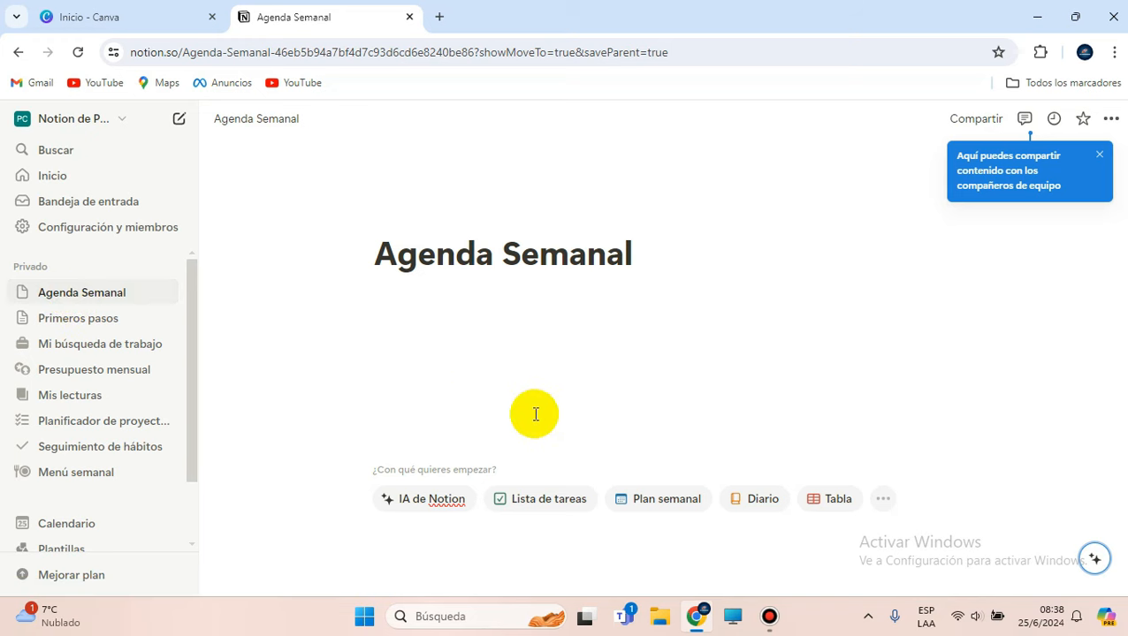
Set up the page as a new empty table database and switch its view layout to Tablero.
{"action": "left_click", "coordinate": [835, 501]}
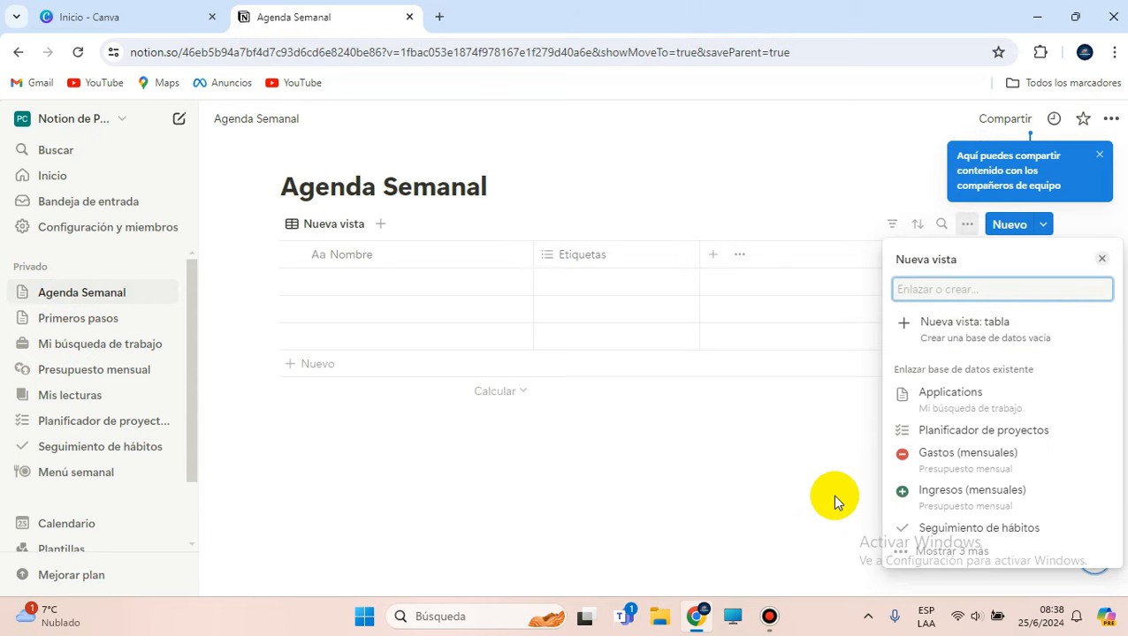
{"action": "left_click", "coordinate": [902, 323]}
{"action": "left_click", "coordinate": [964, 226]}
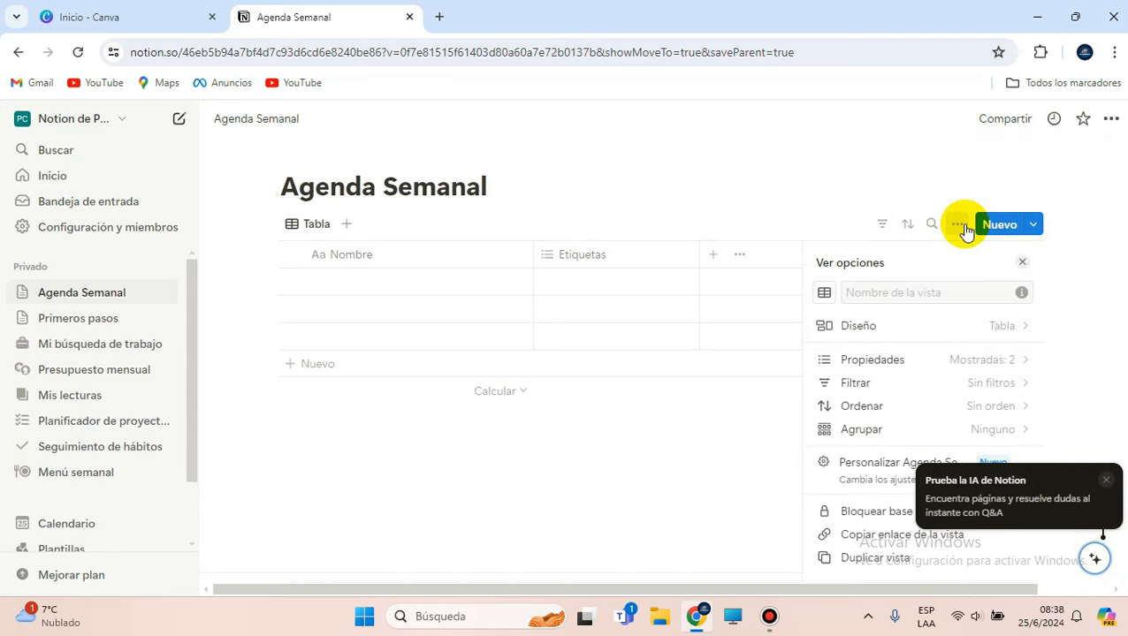
{"action": "left_click", "coordinate": [856, 326]}
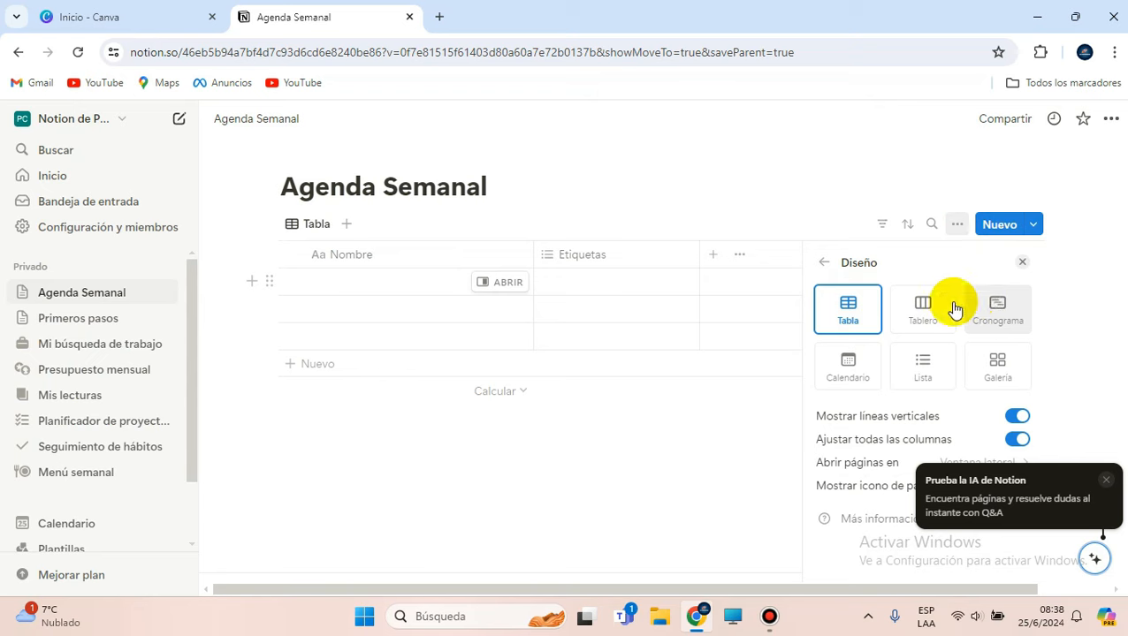
{"action": "left_click", "coordinate": [920, 314]}
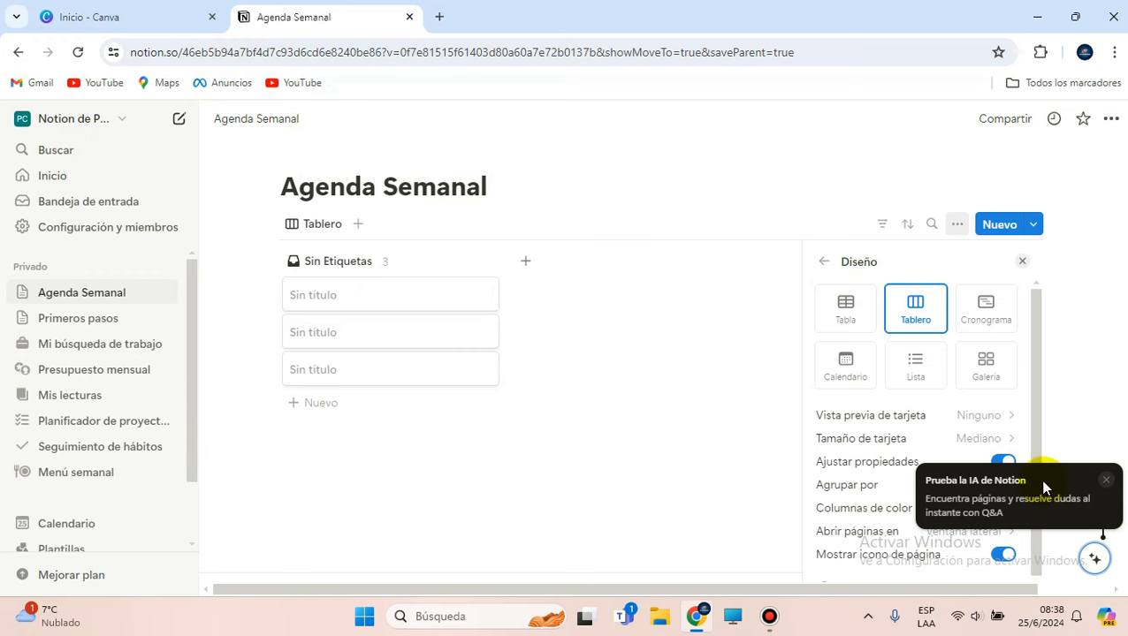
{"action": "left_click", "coordinate": [1108, 482]}
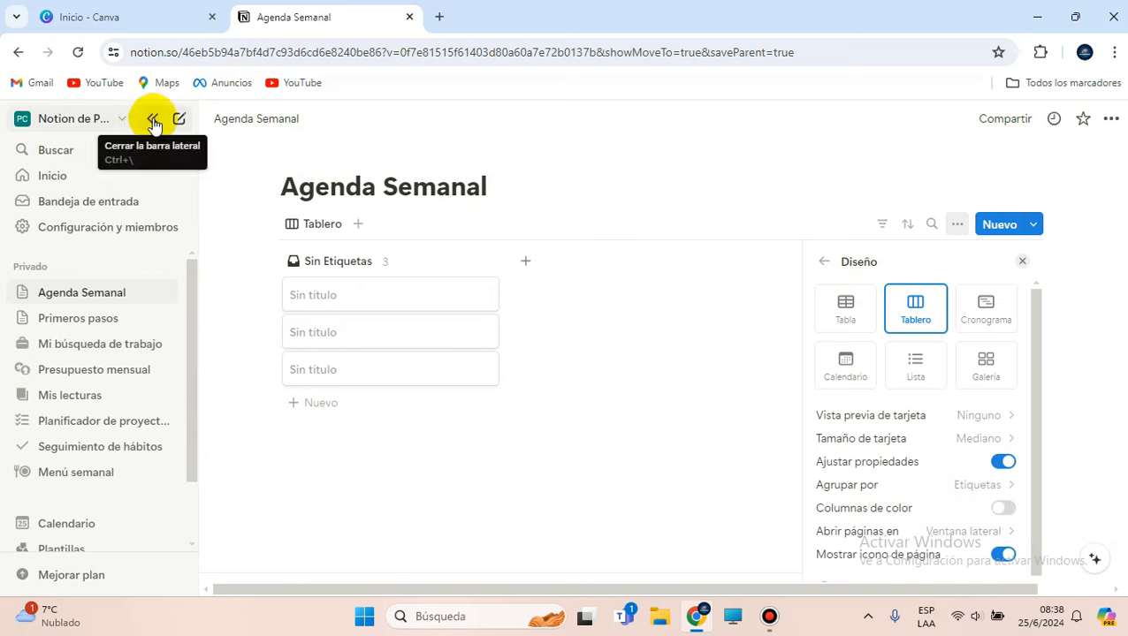
Collapse the sidebar to give the board more room.
{"action": "left_click", "coordinate": [153, 120]}
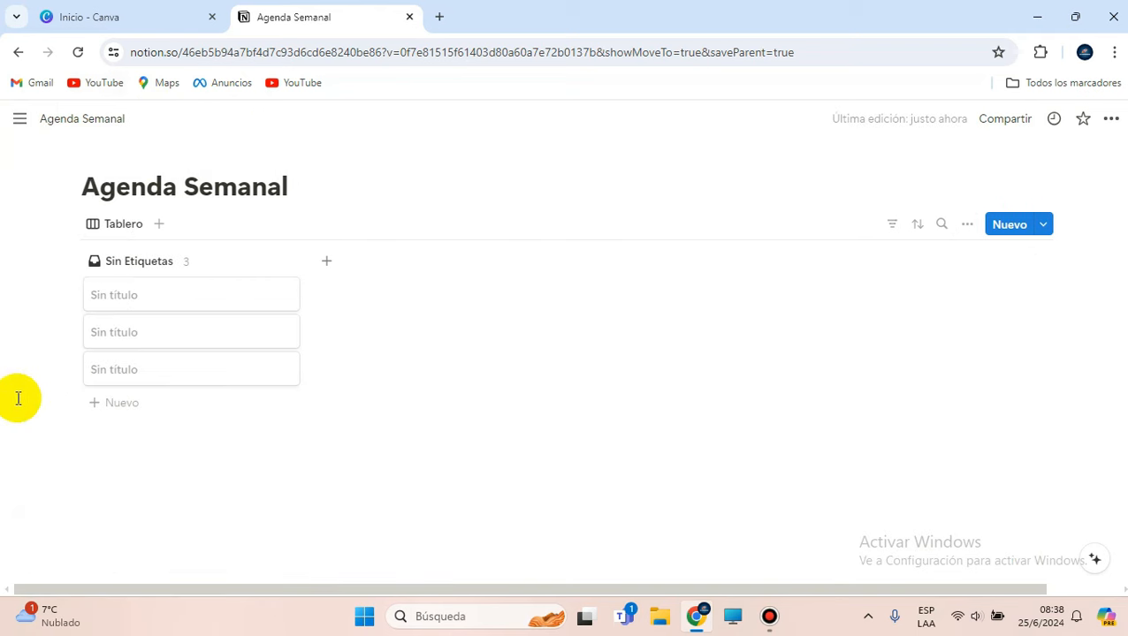
{"action": "left_click_drag", "start_coordinate": [760, 590], "coordinate": [962, 590]}
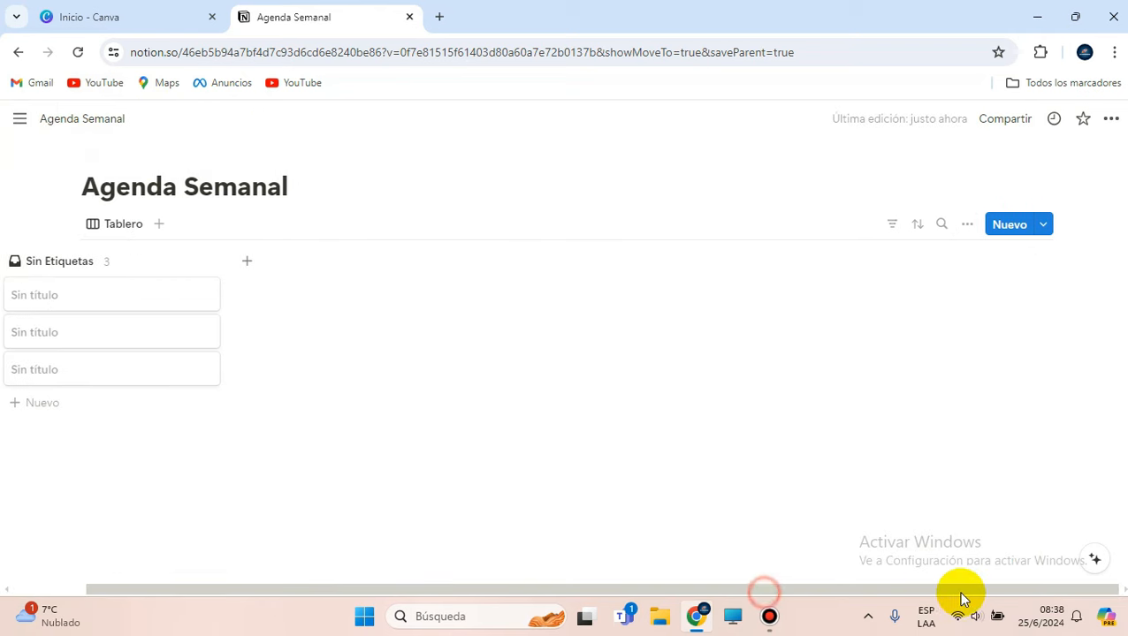
{"action": "left_click_drag", "start_coordinate": [889, 604], "coordinate": [669, 622]}
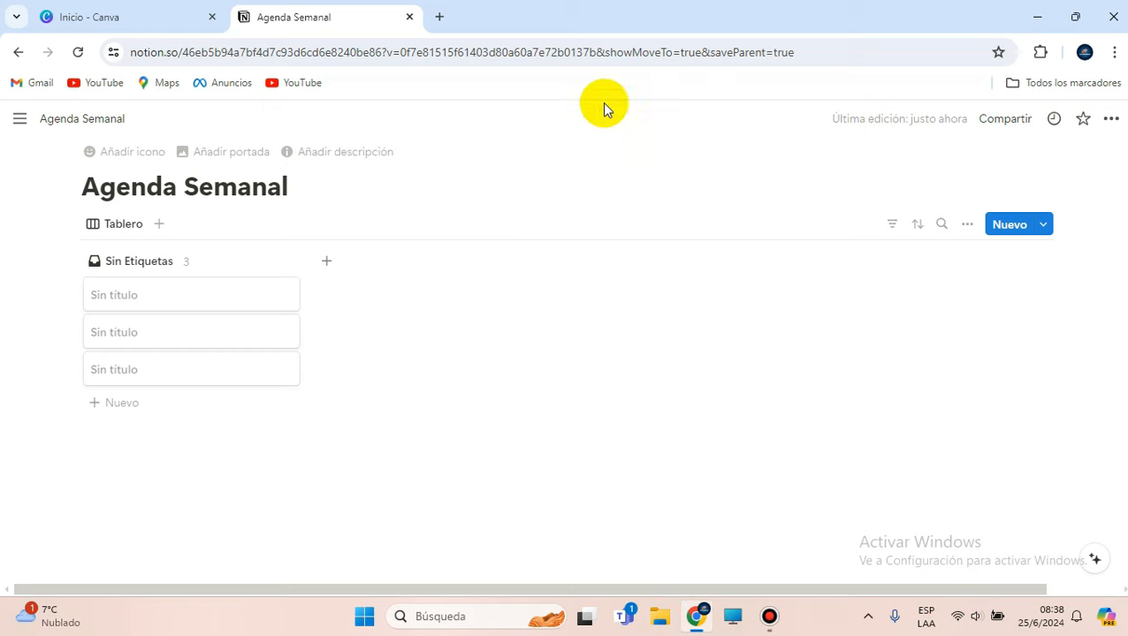
Add two groups to the board named "Lunes" and "Martes".
{"action": "left_click", "coordinate": [327, 264]}
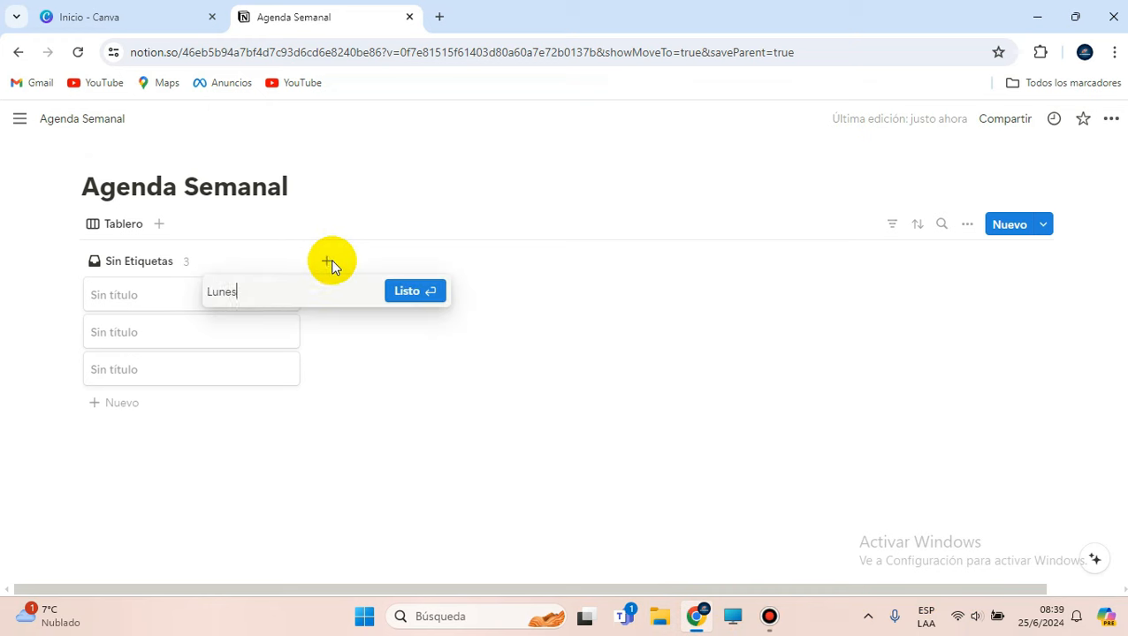
{"action": "type", "text": "Lunes"}
{"action": "key", "text": "Return"}
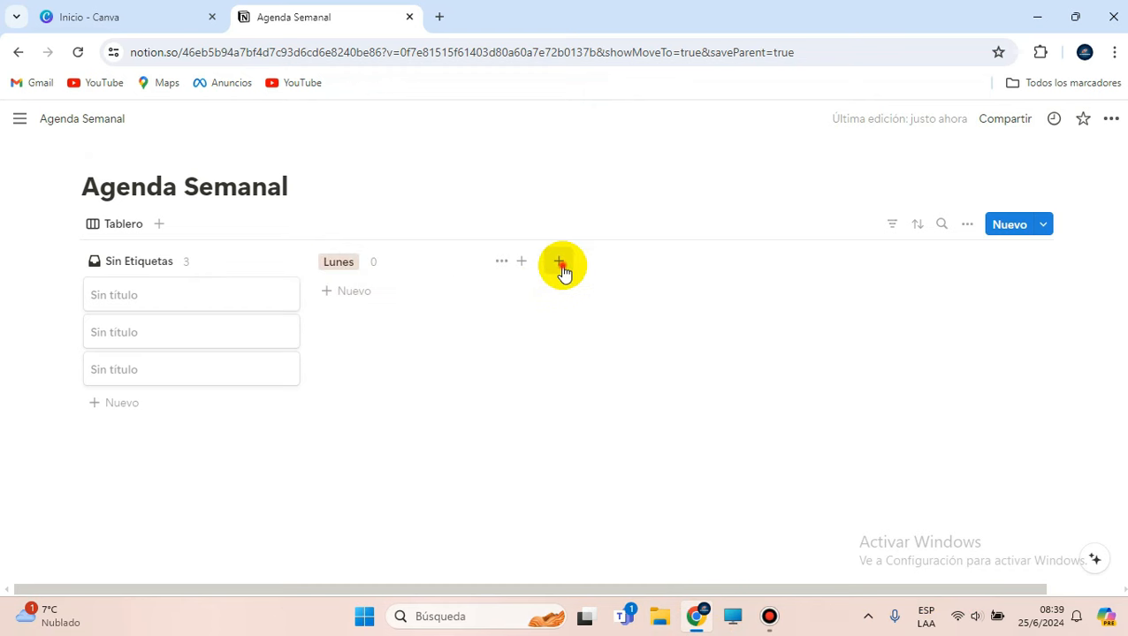
{"action": "left_click", "coordinate": [561, 263]}
{"action": "type", "text": "Martes"}
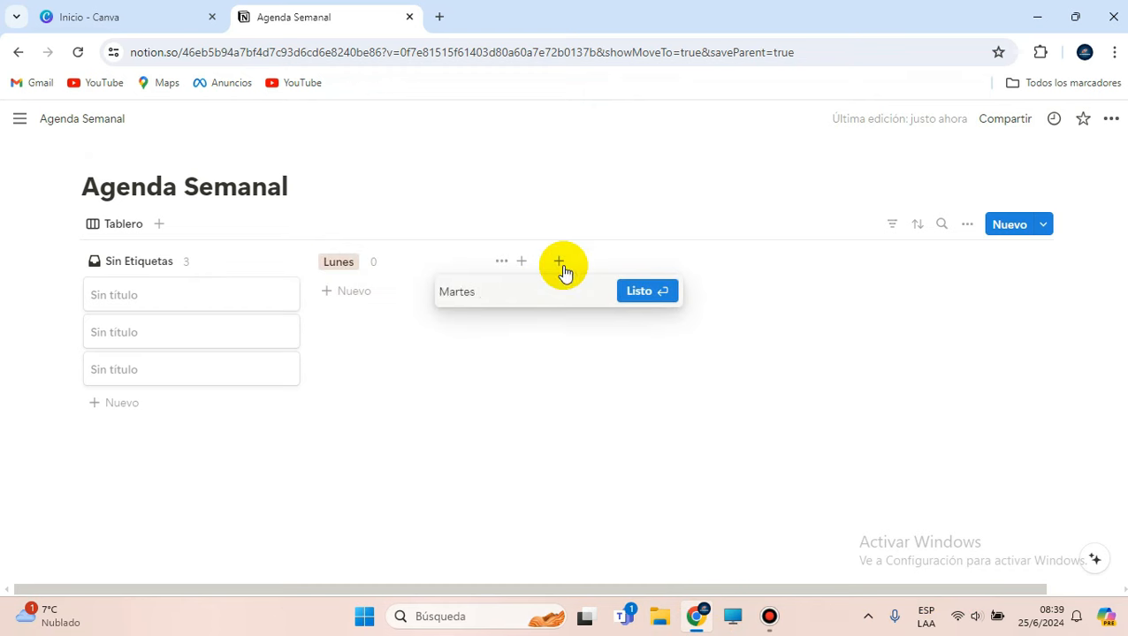
{"action": "key", "text": "Return"}
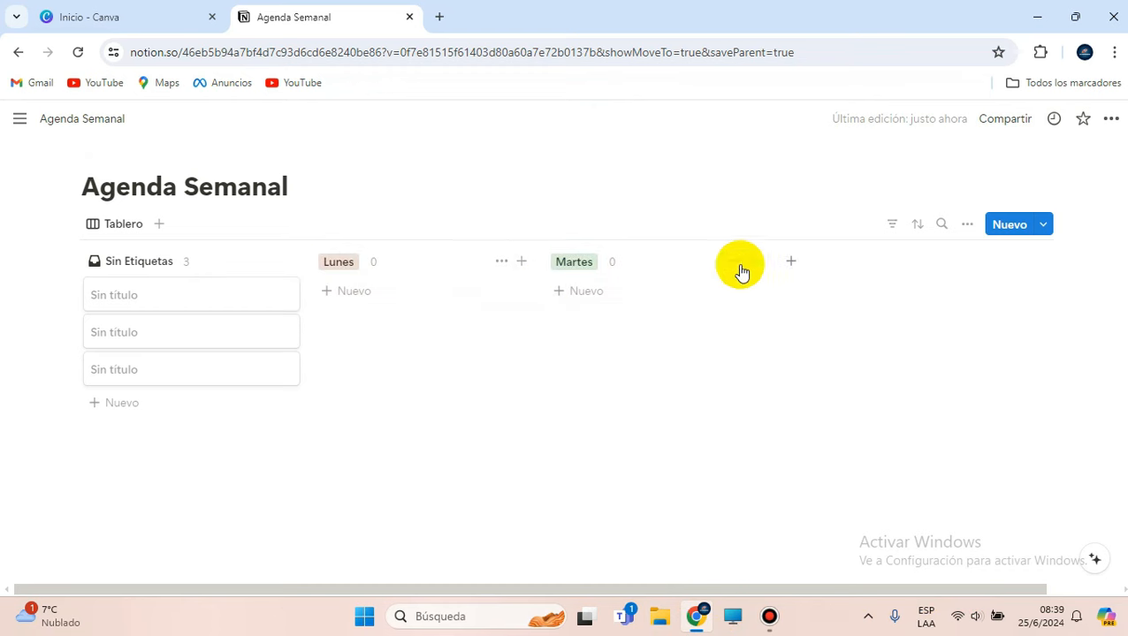
Add a board group after Martes and correct its name to "Miércoles".
{"action": "left_click", "coordinate": [792, 262]}
{"action": "type", "text": "Mi{er"}
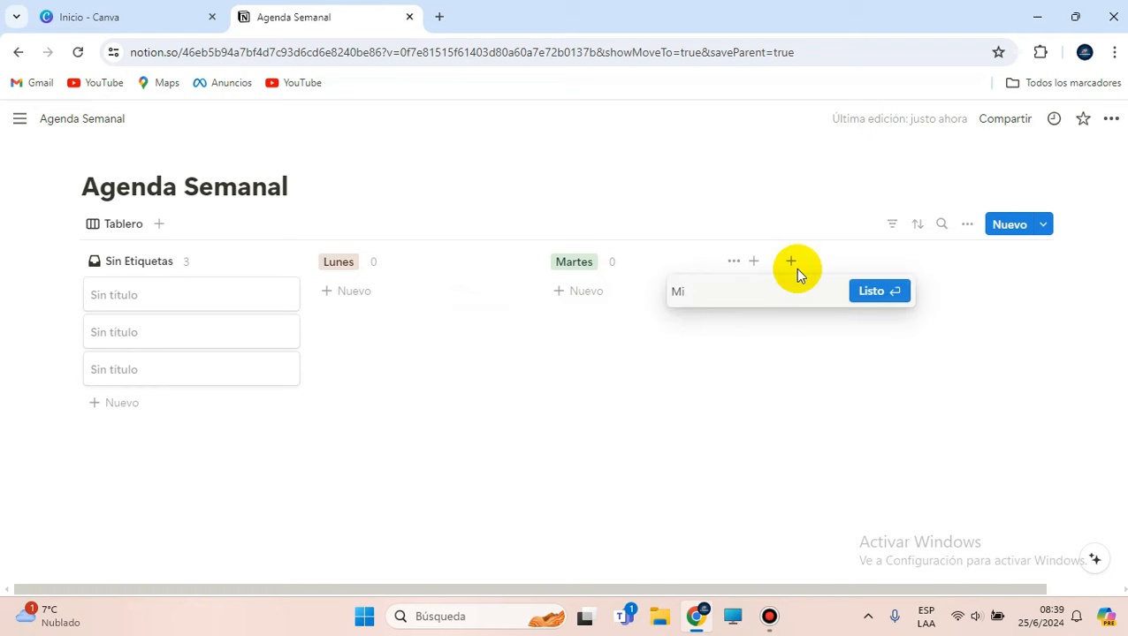
{"action": "key", "text": "BackSpace"}
{"action": "key", "text": "BackSpace"}
{"action": "key", "text": "BackSpace"}
{"action": "type", "text": "ércolers"}
{"action": "key", "text": "Return"}
{"action": "left_click", "coordinate": [823, 265]}
{"action": "left_click", "coordinate": [824, 267]}
{"action": "left_click", "coordinate": [744, 294]}
{"action": "key", "text": "BackSpace"}
{"action": "left_click", "coordinate": [902, 297]}
Add the groups "Jueves", "Viernes" and "Sábado" to the board after Miércoles.
{"action": "left_click", "coordinate": [1023, 261]}
{"action": "type", "text": "Jueves"}
{"action": "key", "text": "Return"}
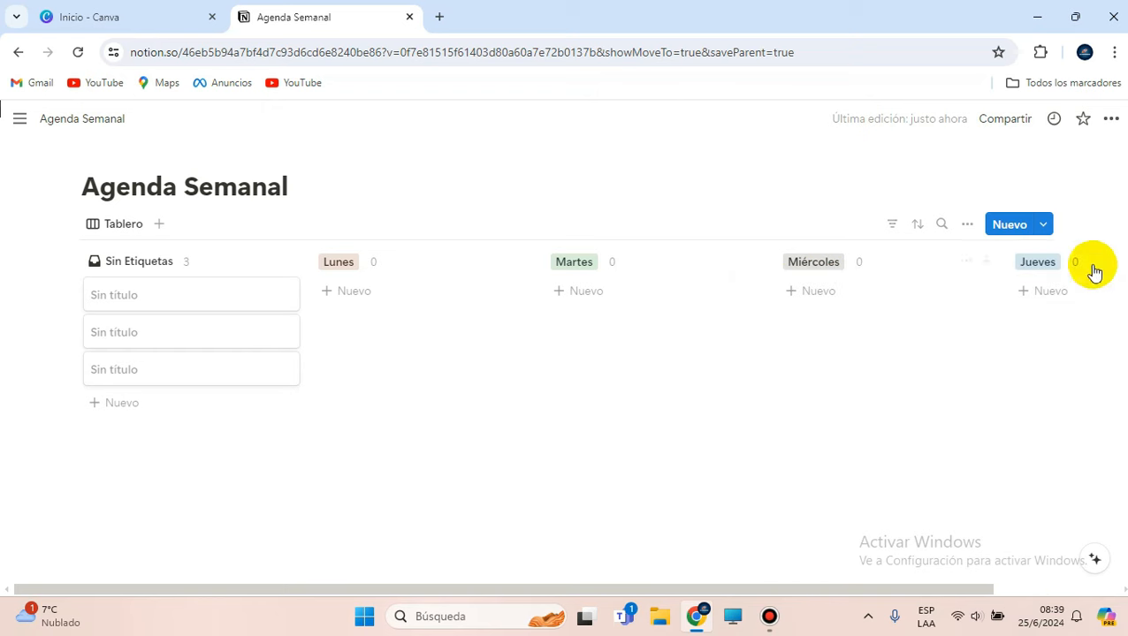
{"action": "left_click", "coordinate": [1090, 267]}
{"action": "type", "text": "Viernes"}
{"action": "key", "text": "Return"}
{"action": "left_click", "coordinate": [1111, 259]}
{"action": "type", "text": "Sábado"}
{"action": "left_click", "coordinate": [1083, 294]}
Hide the Sin Etiquetas group from the board.
{"action": "left_click_drag", "start_coordinate": [936, 591], "coordinate": [606, 591]}
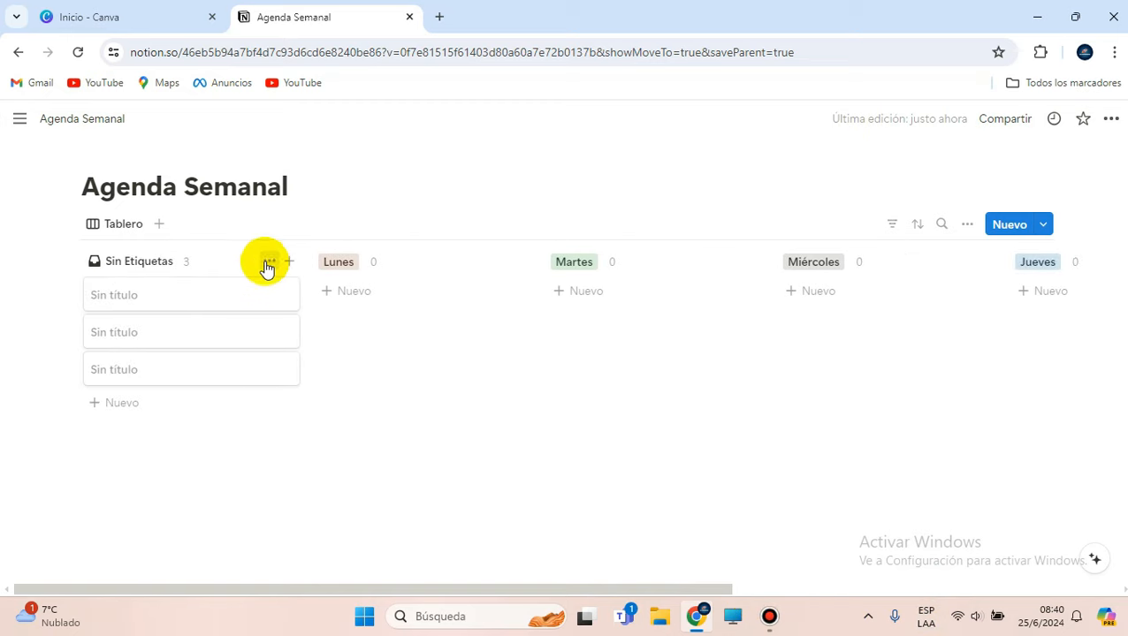
{"action": "left_click", "coordinate": [267, 264]}
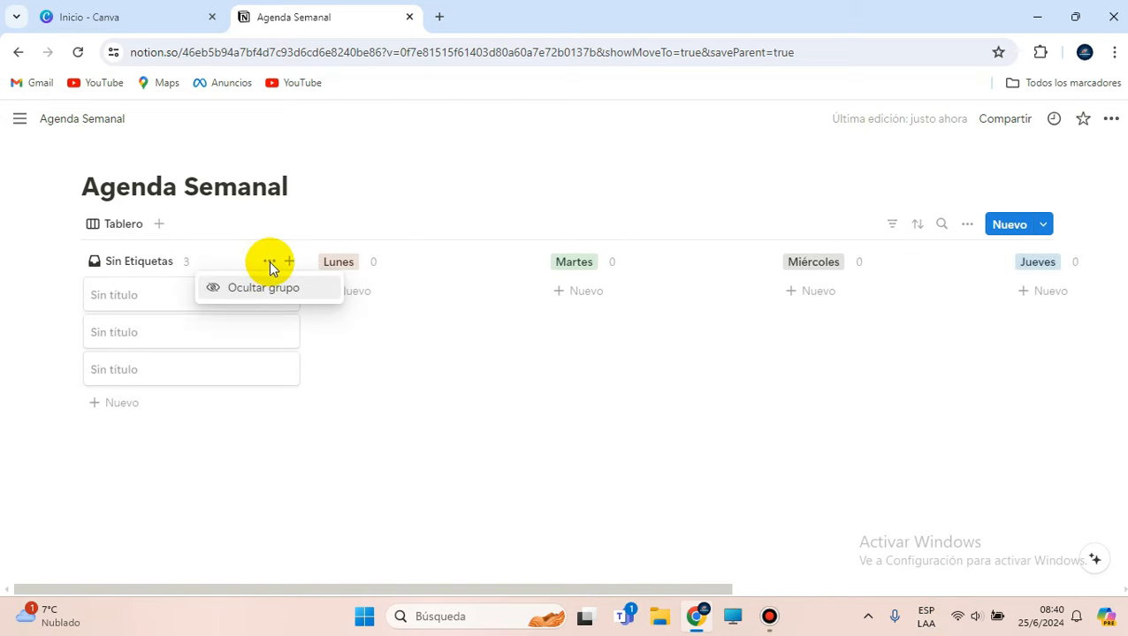
{"action": "left_click", "coordinate": [244, 292]}
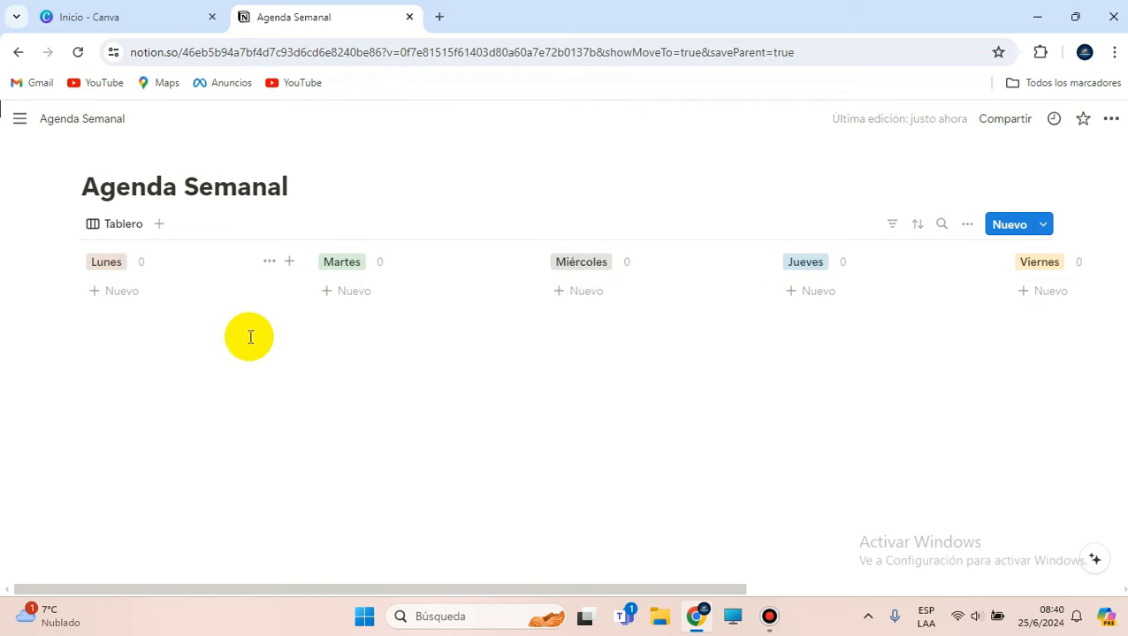
Add a card named "Responder Email" to the Lunes group.
{"action": "left_click", "coordinate": [94, 292]}
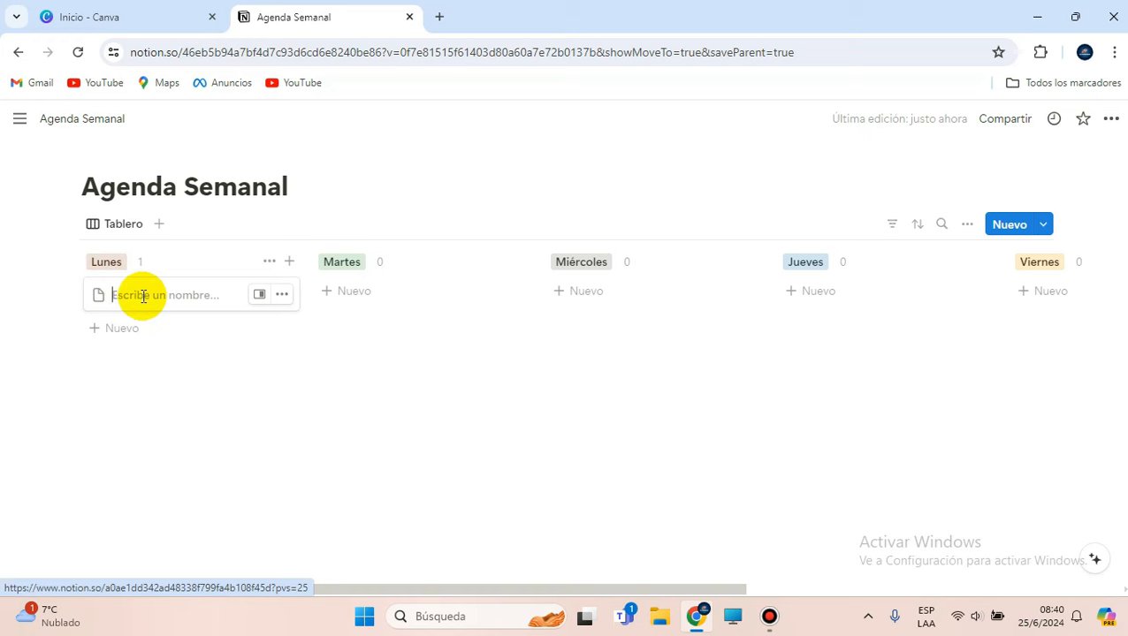
{"action": "type", "text": "Re"}
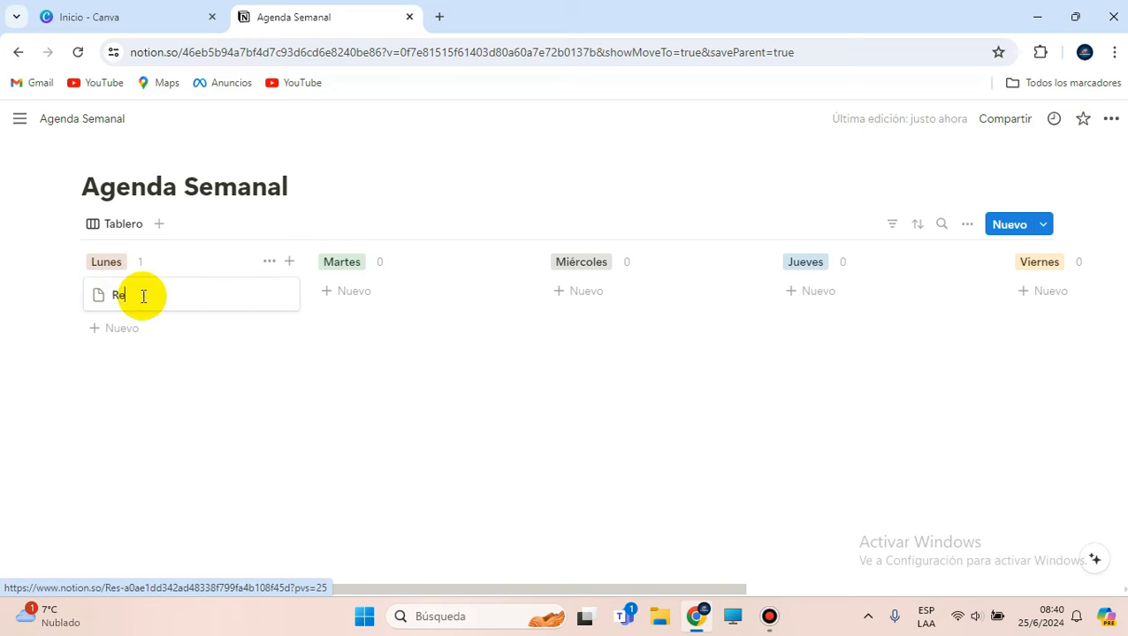
{"action": "type", "text": "sponder"}
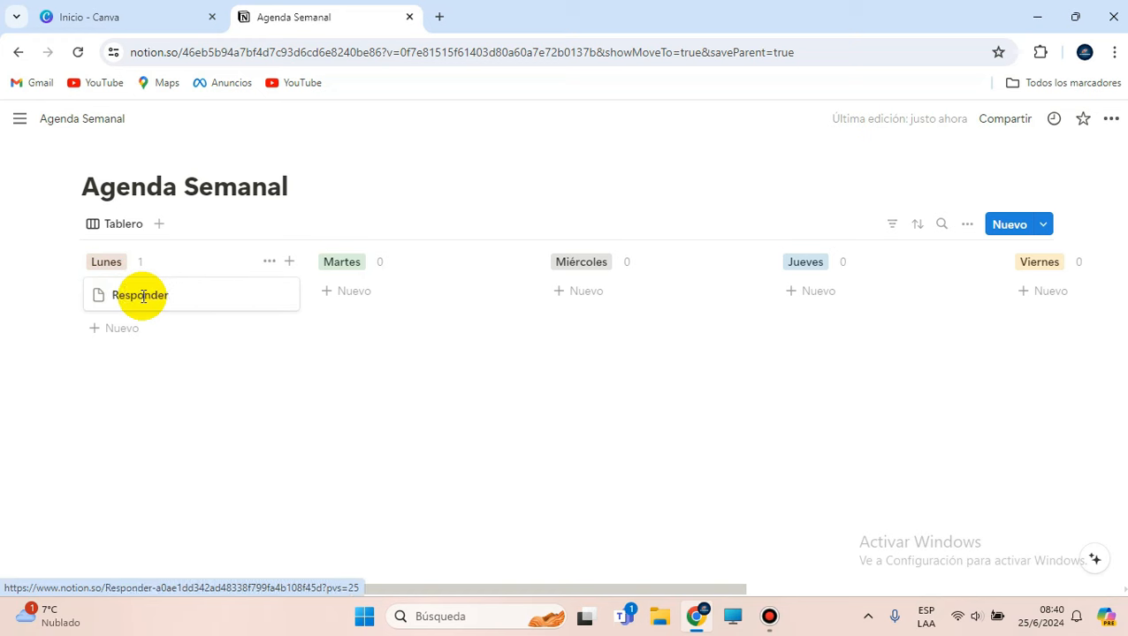
{"action": "type", "text": " Email"}
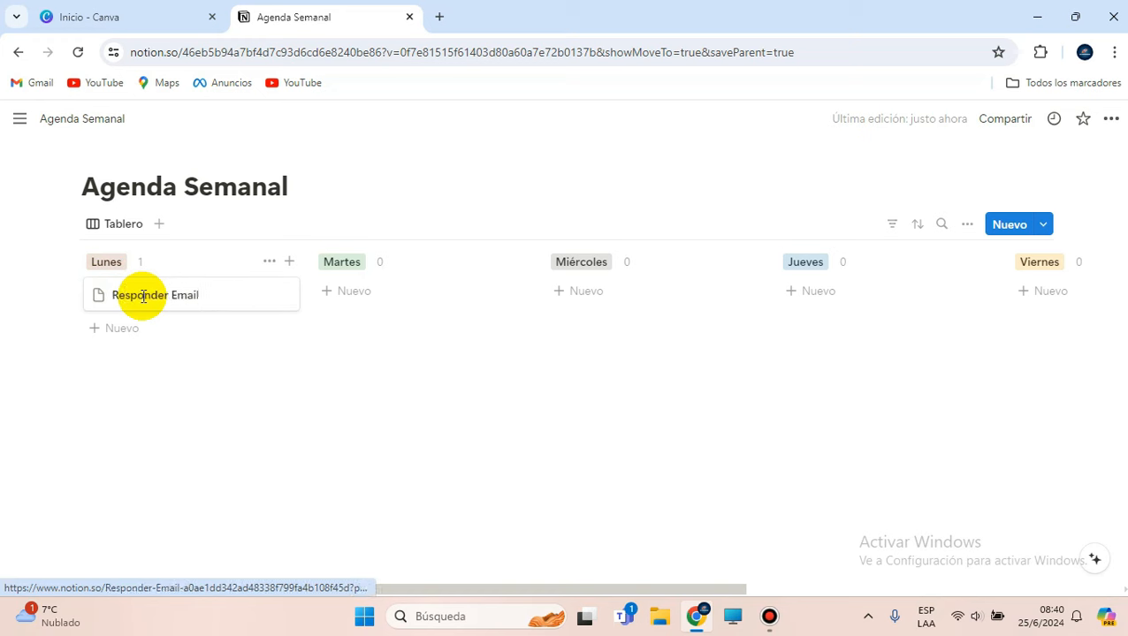
{"action": "key", "text": "Escape"}
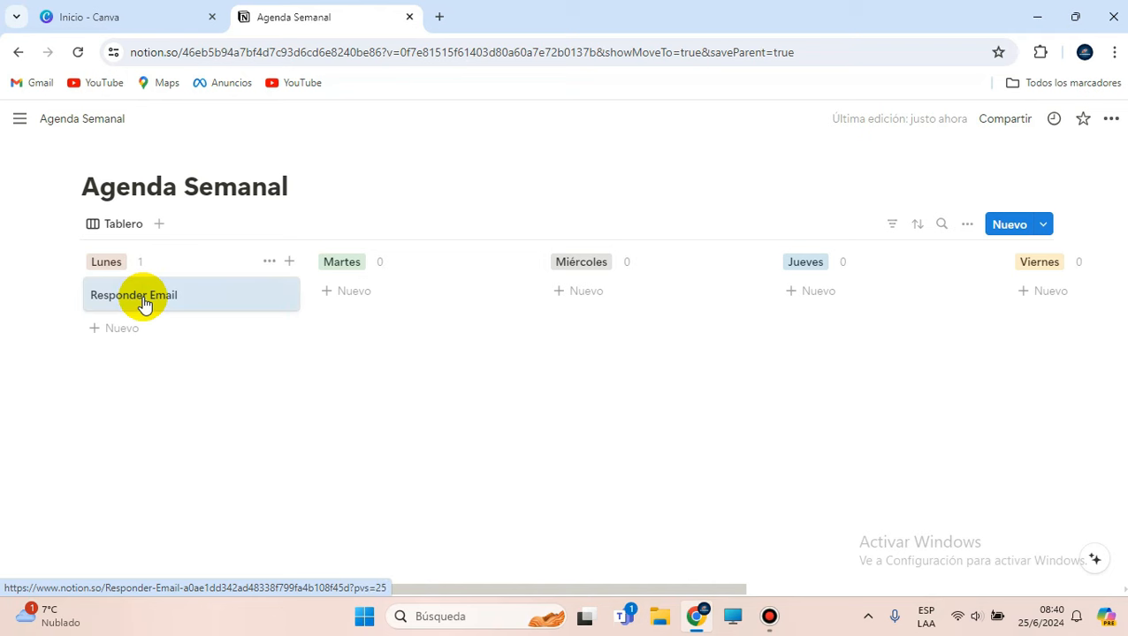
{"action": "left_click", "coordinate": [272, 345]}
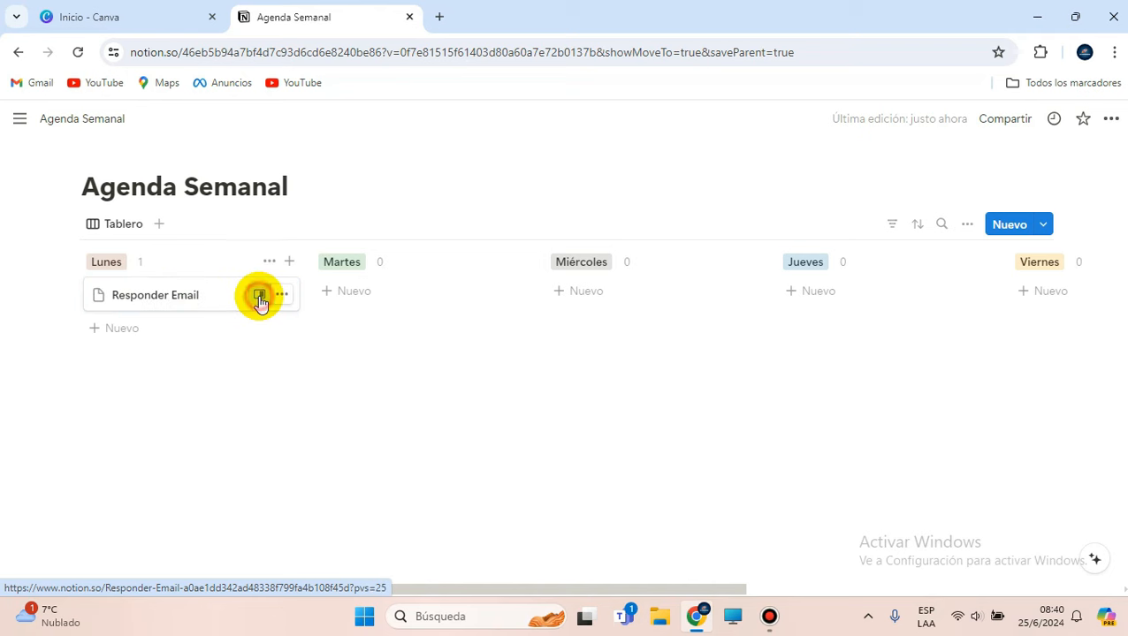
Open the Responder Email card and add a property of type Estado to it.
{"action": "left_click", "coordinate": [259, 300]}
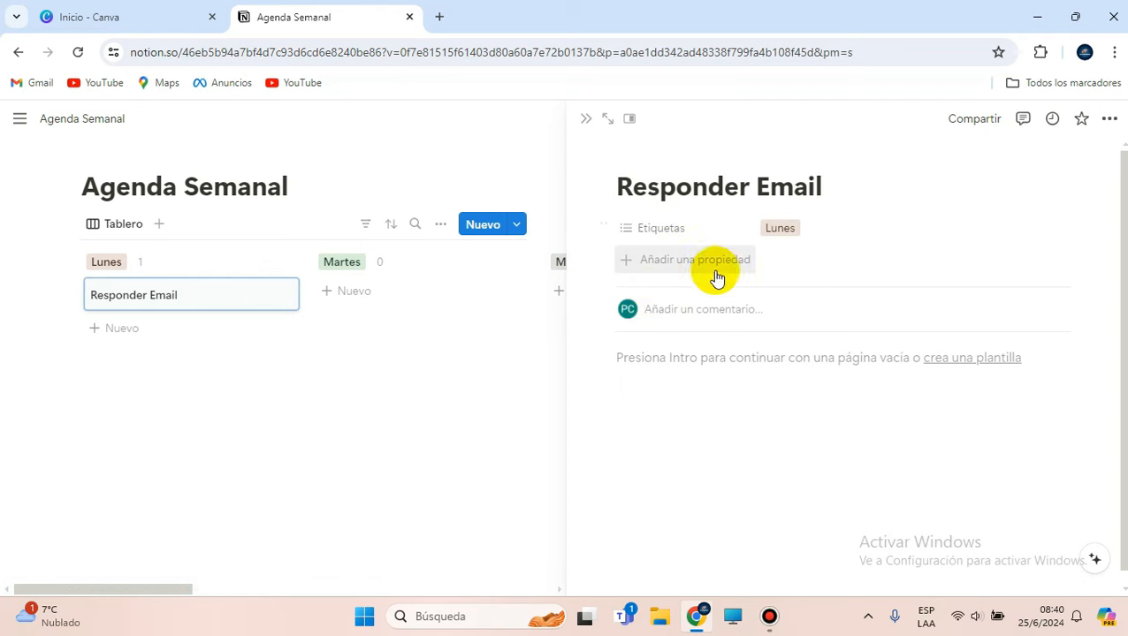
{"action": "left_click", "coordinate": [627, 262]}
{"action": "scroll", "coordinate": [701, 423], "scroll_direction": "down", "scroll_amount": 2}
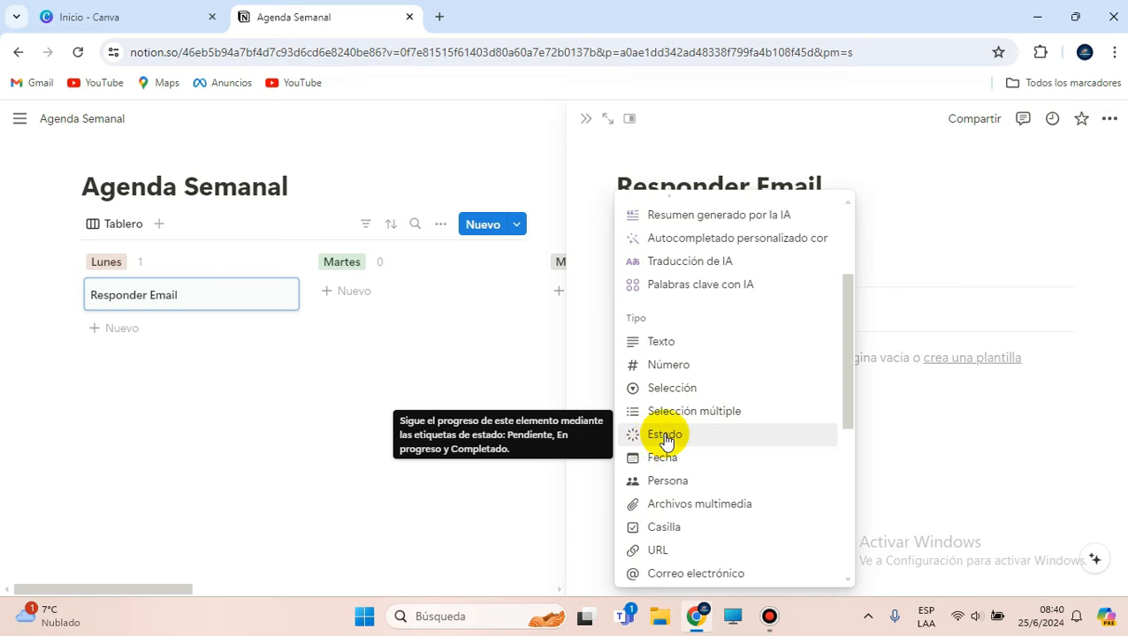
{"action": "left_click", "coordinate": [661, 437]}
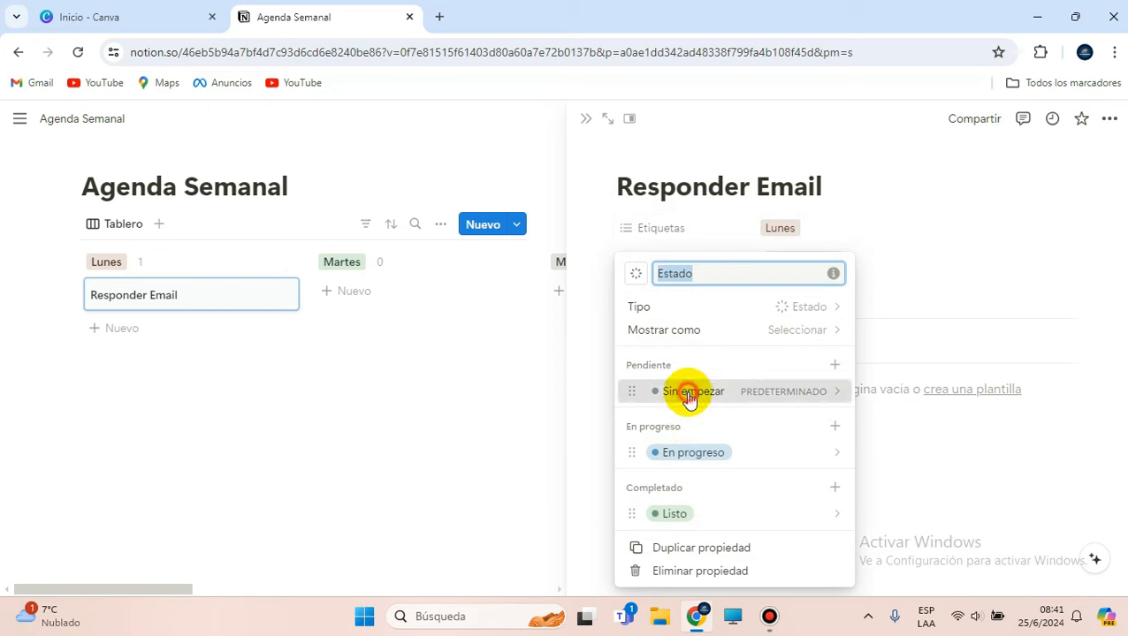
Set the colour of the Sin empezar status option to Rosa and check the status choices offered on the Responder Email card.
{"action": "left_click", "coordinate": [688, 392]}
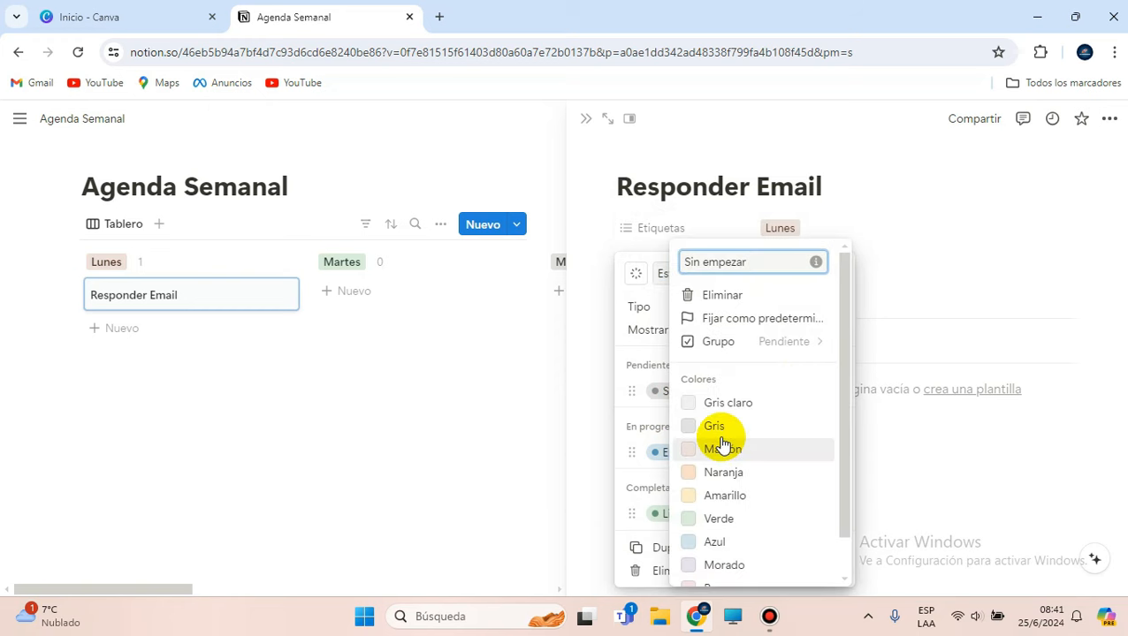
{"action": "scroll", "coordinate": [718, 526], "scroll_direction": "down", "scroll_amount": 1}
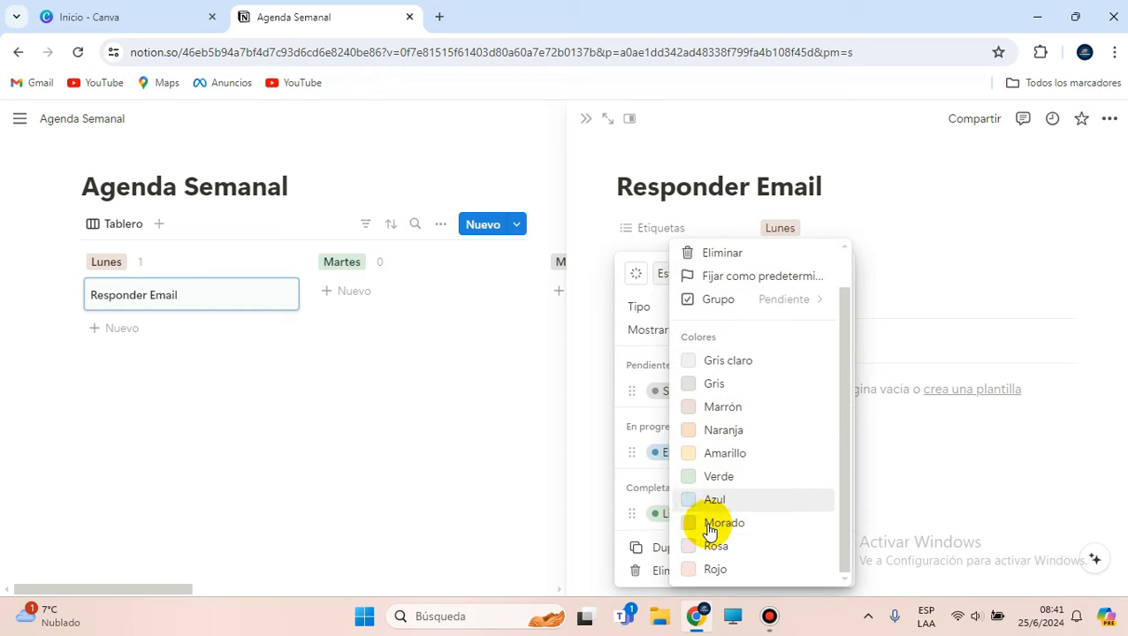
{"action": "left_click", "coordinate": [716, 548]}
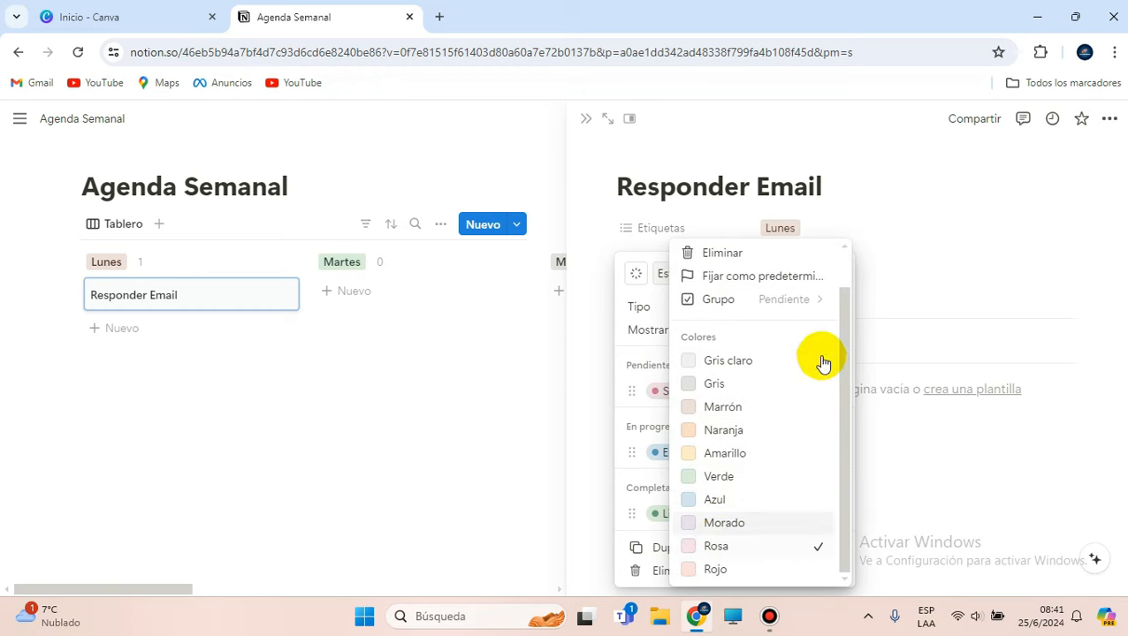
{"action": "key", "text": "Escape"}
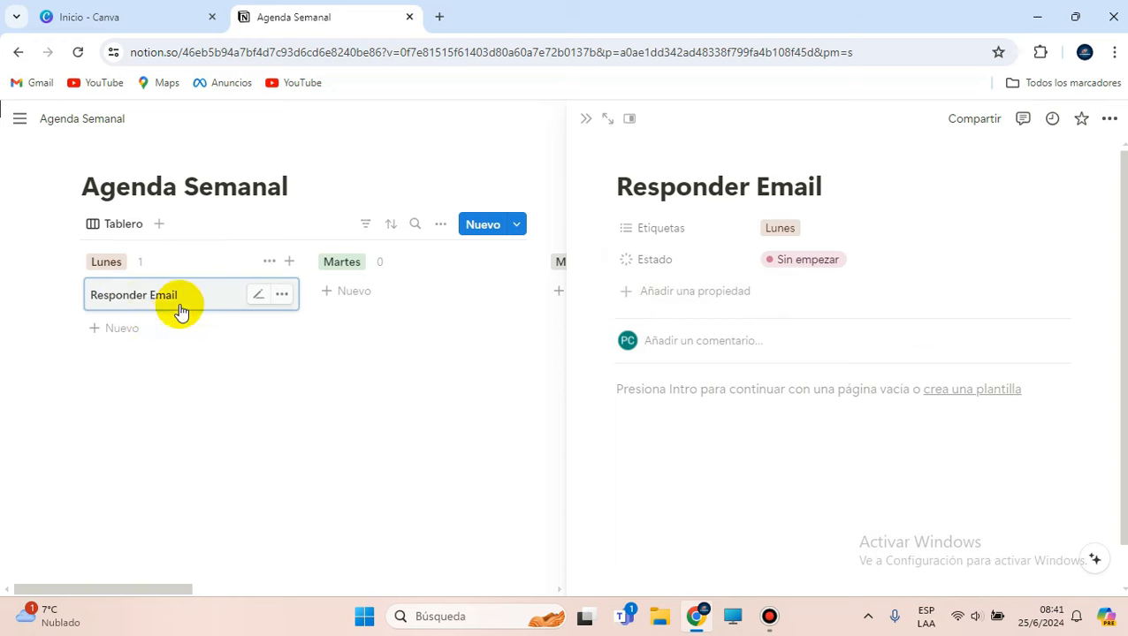
{"action": "left_click", "coordinate": [786, 258]}
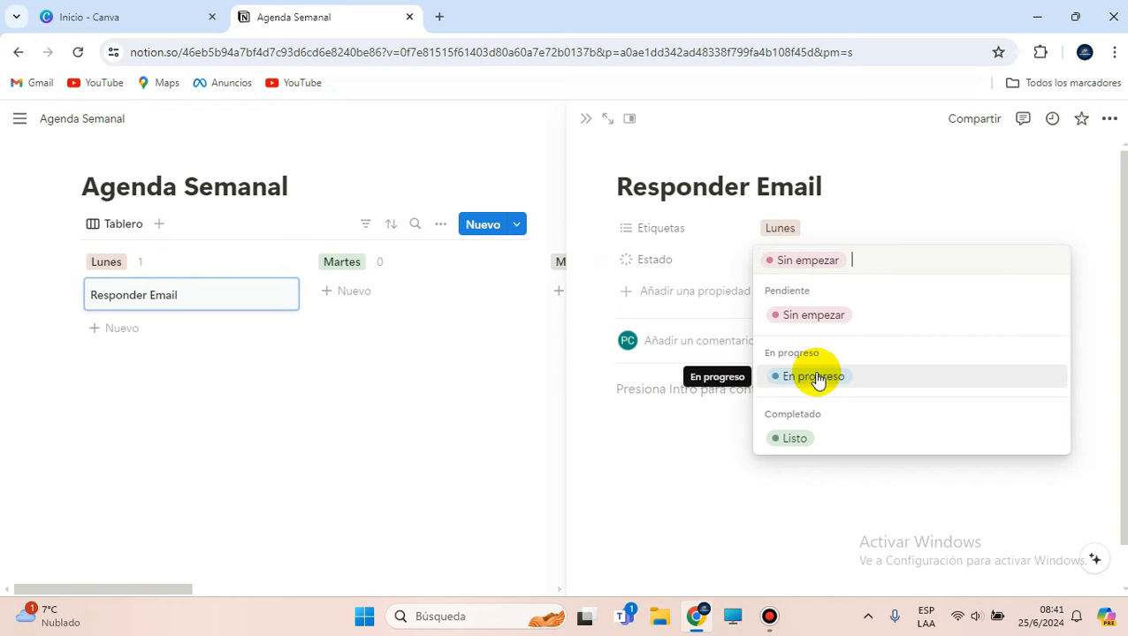
{"action": "left_click", "coordinate": [360, 410]}
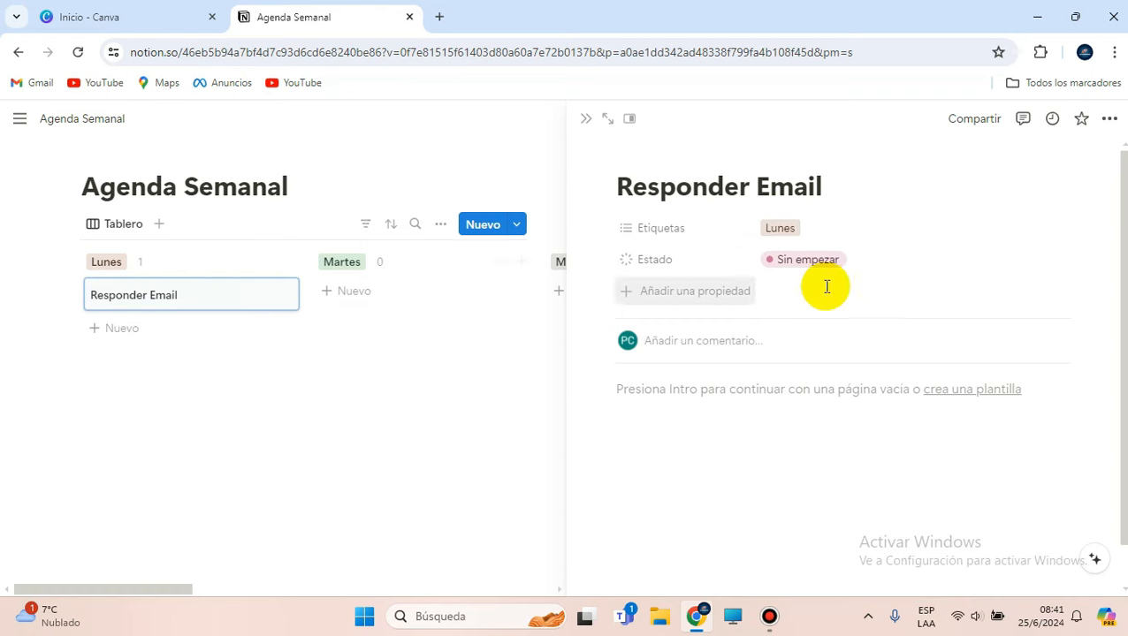
Add a Fecha property to the Responder Email card and set it to 1 de julio de 2024 8:00 with a reminder.
{"action": "left_click", "coordinate": [626, 293]}
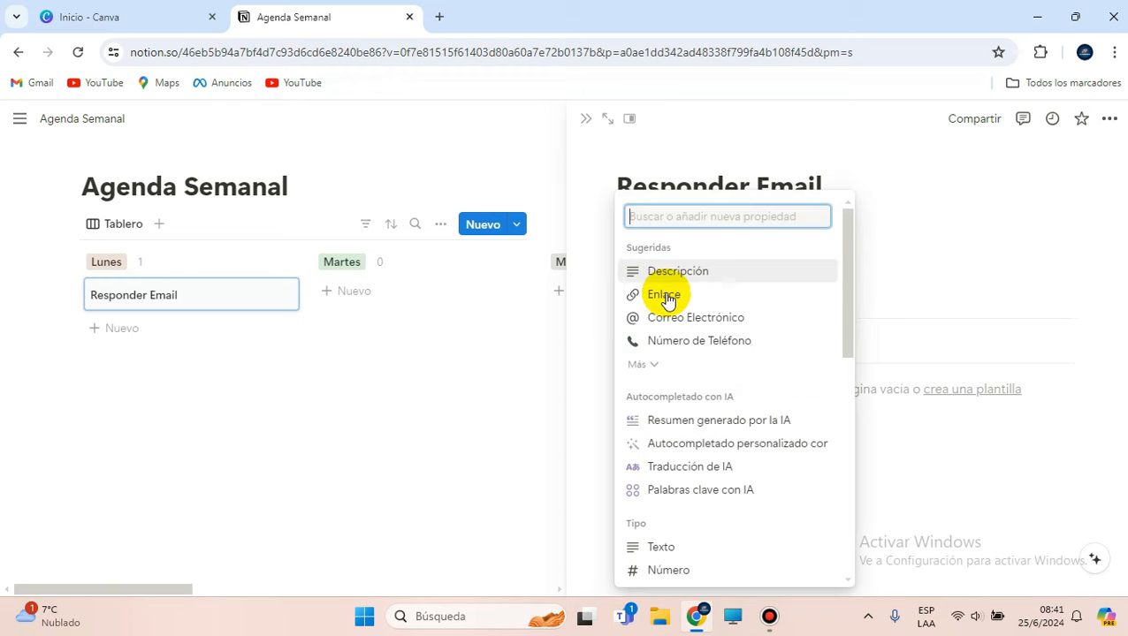
{"action": "type", "text": "fe"}
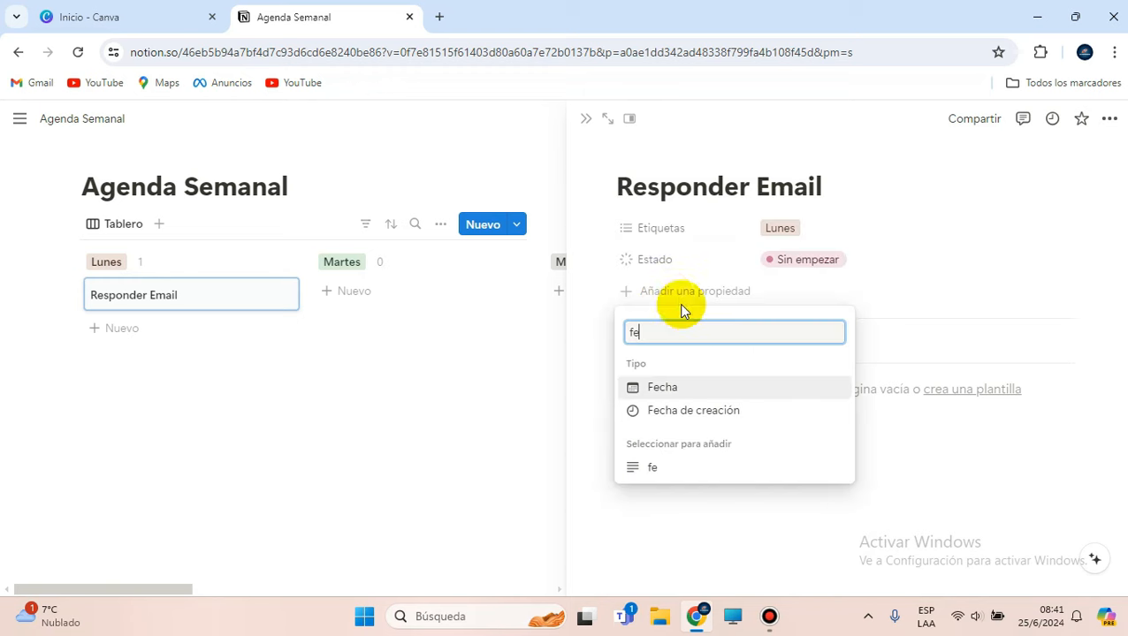
{"action": "left_click", "coordinate": [675, 394]}
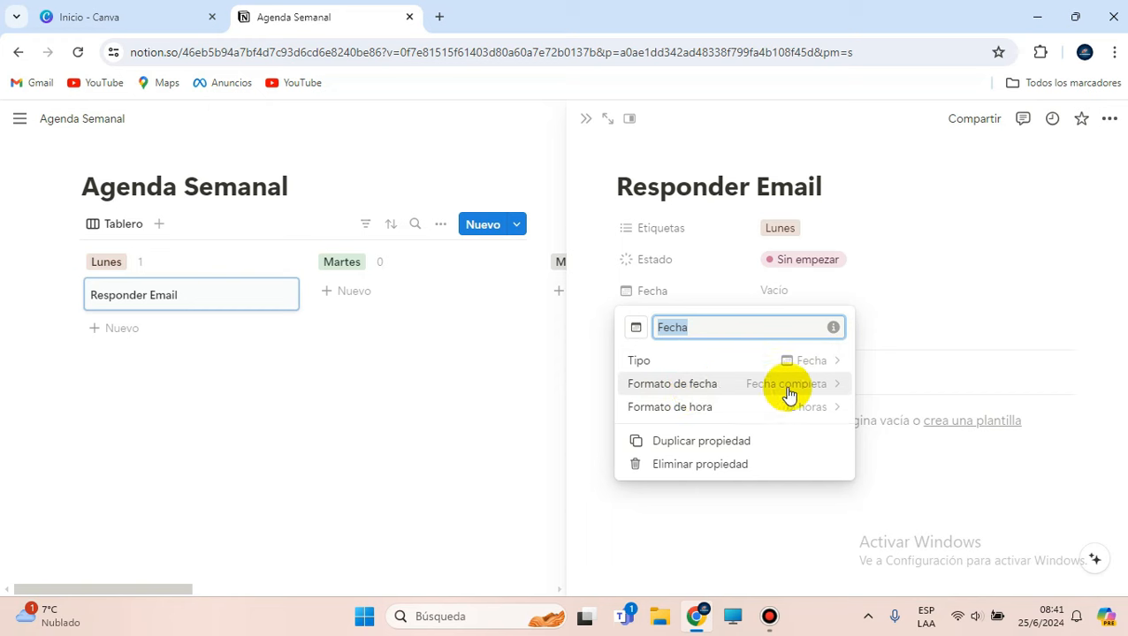
{"action": "left_click", "coordinate": [819, 411]}
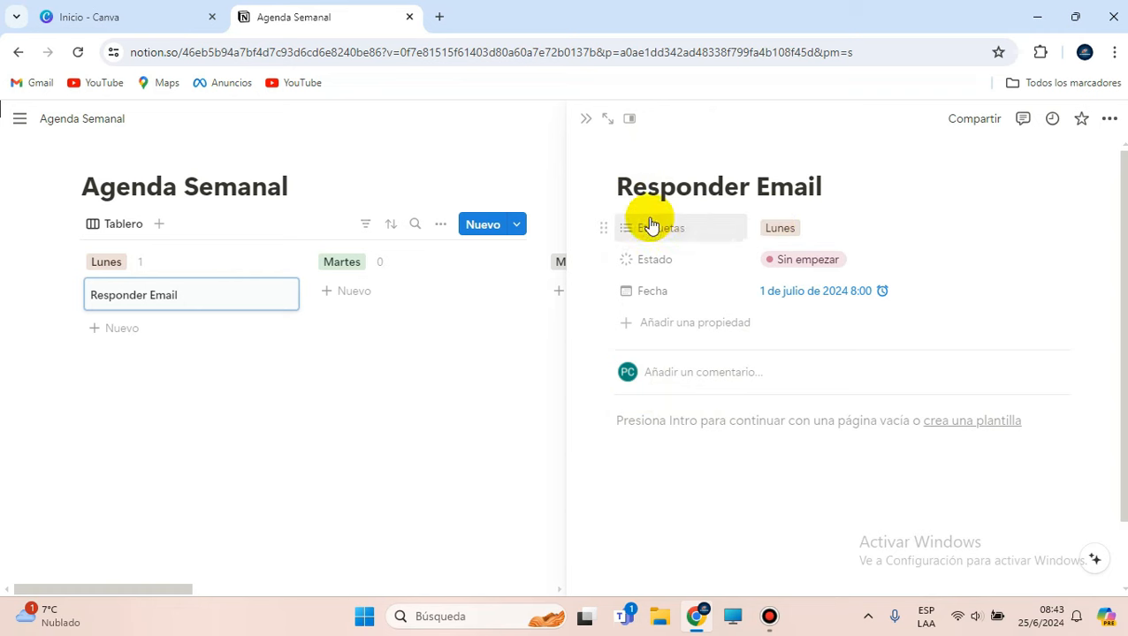
Add an icon to the Responder Email card and set it to the envelope emoji.
{"action": "left_click", "coordinate": [741, 188]}
{"action": "mouse_move", "coordinate": [632, 166]}
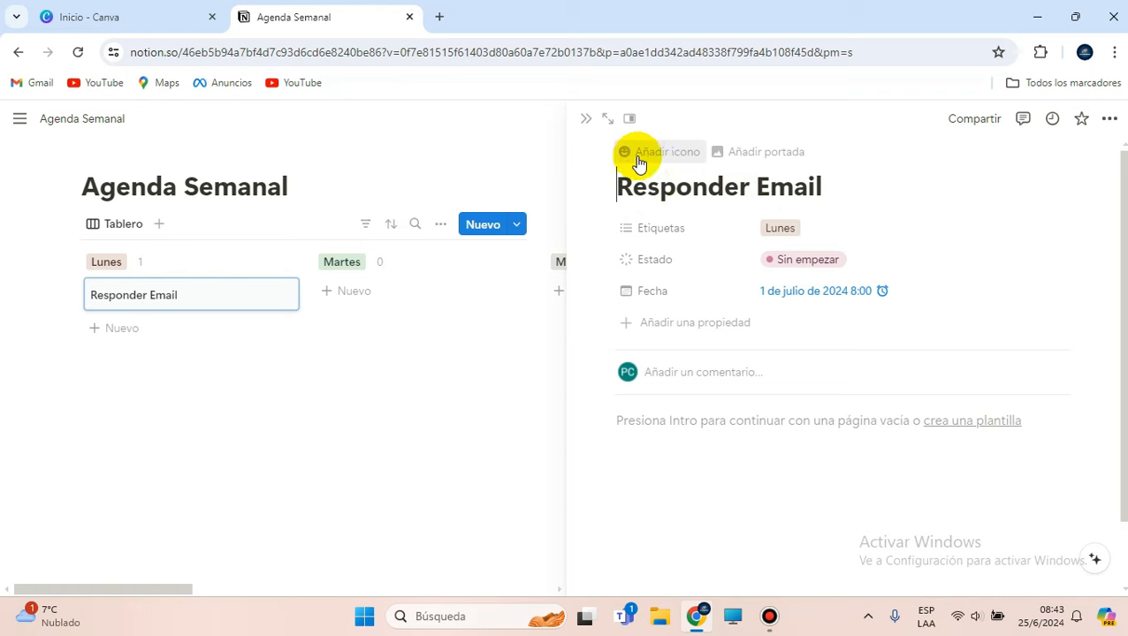
{"action": "mouse_move", "coordinate": [667, 157]}
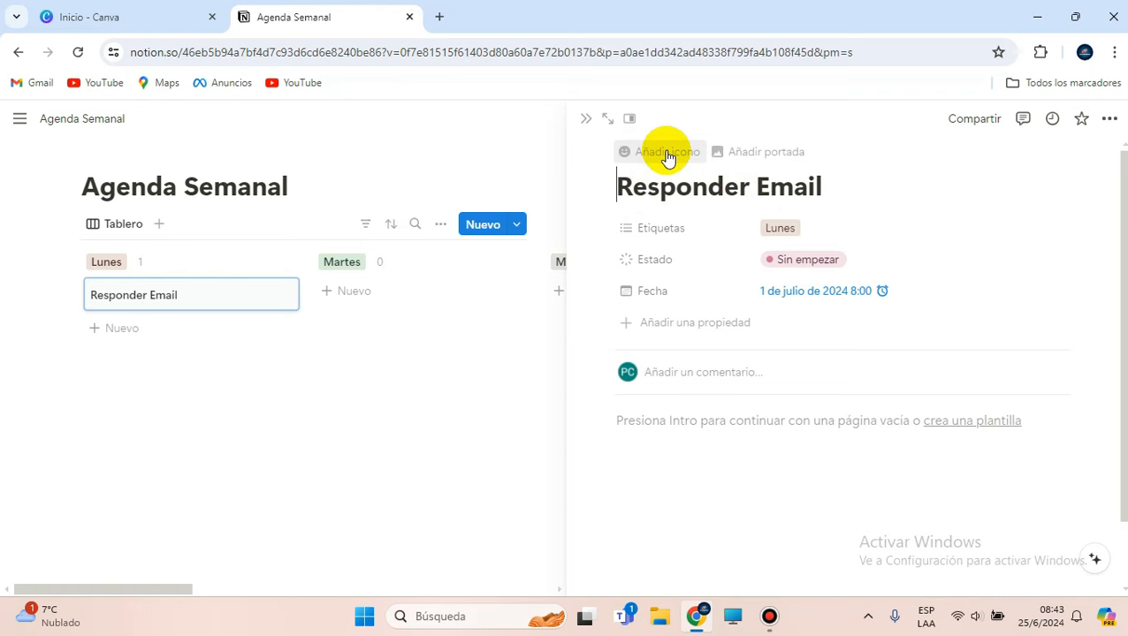
{"action": "left_click", "coordinate": [667, 156]}
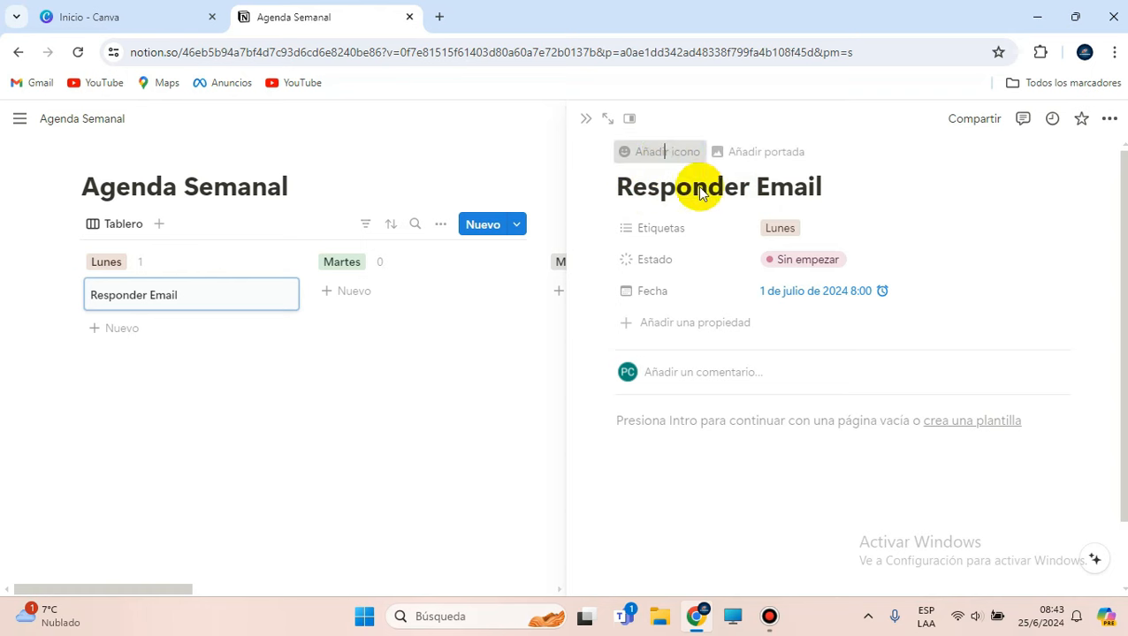
{"action": "left_click", "coordinate": [628, 184]}
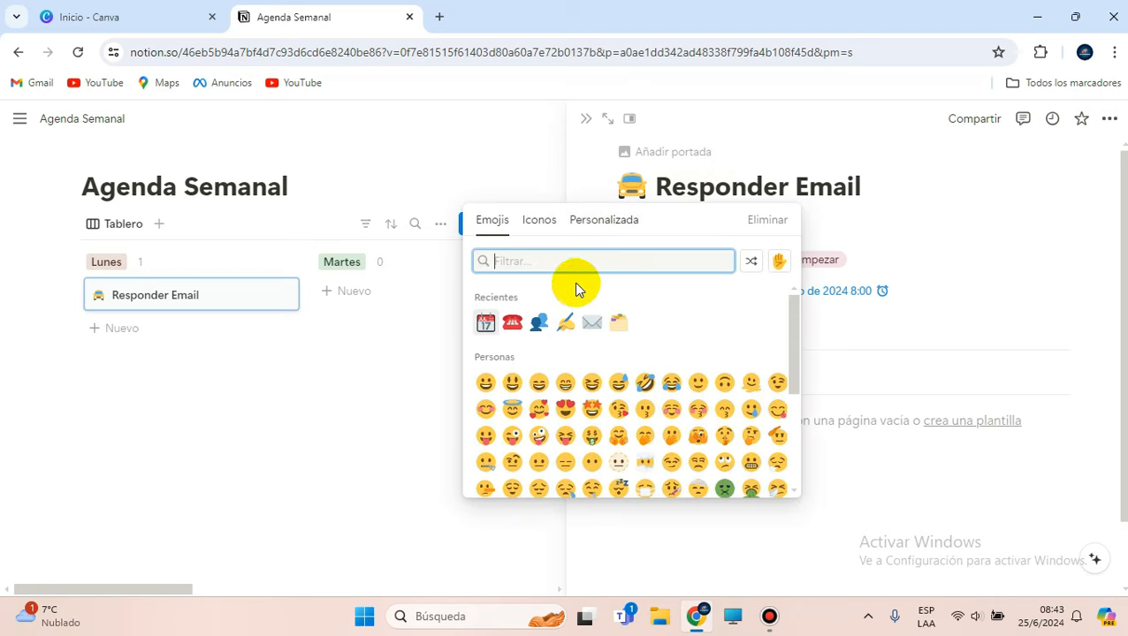
{"action": "left_click", "coordinate": [592, 325]}
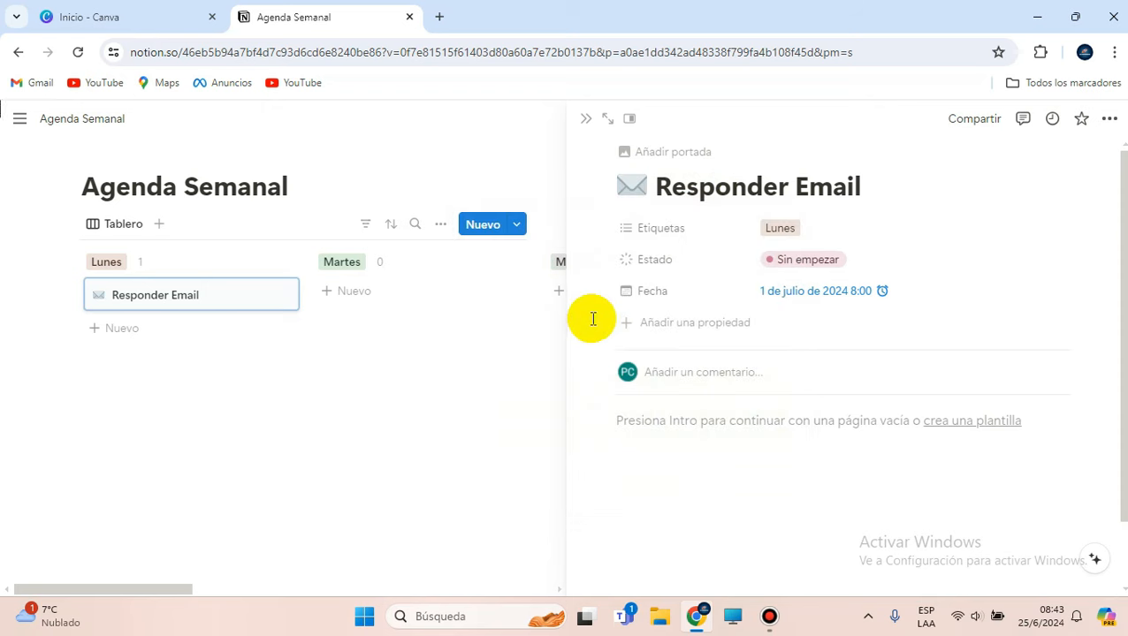
Add a cover image to the Responder Email card and reload the page.
{"action": "left_click", "coordinate": [682, 157]}
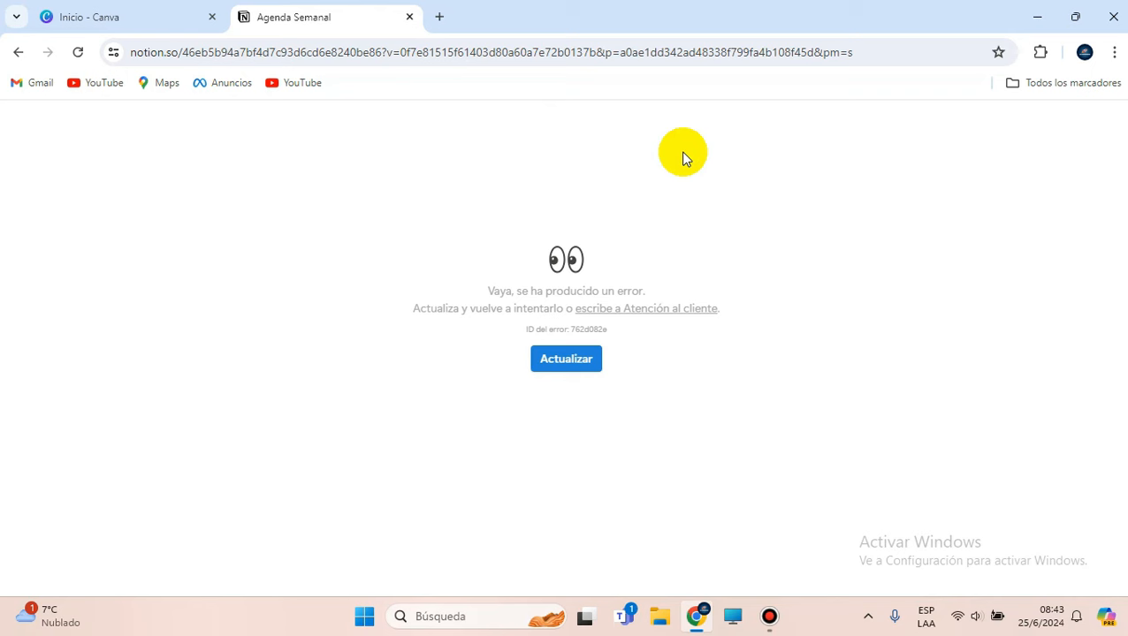
{"action": "left_click", "coordinate": [580, 363]}
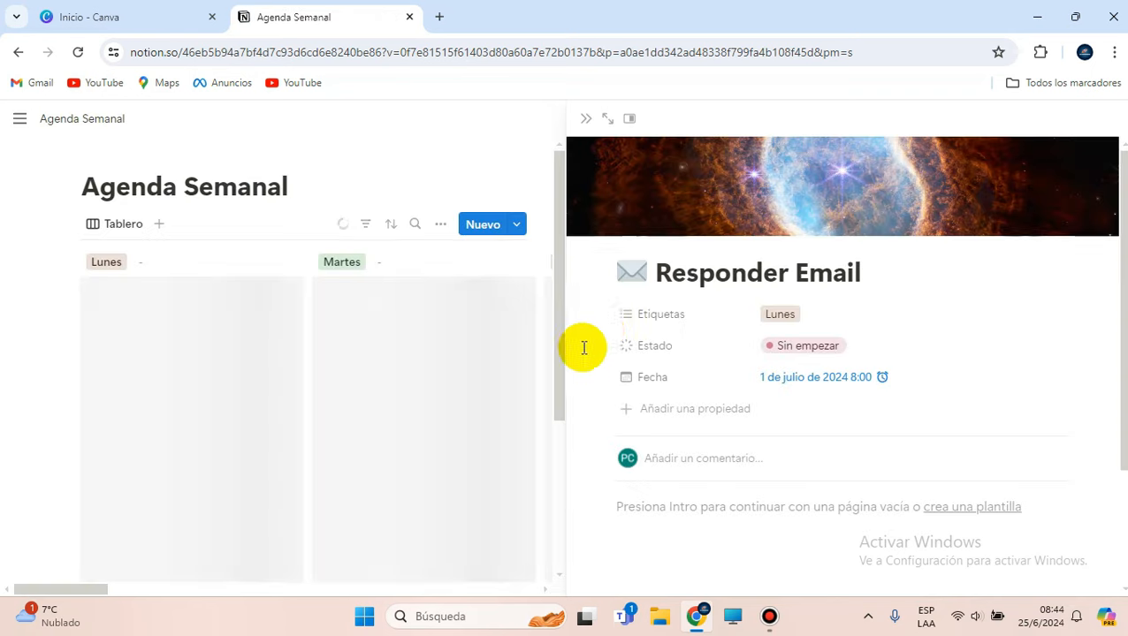
Search Unsplash for "email" and replace the Responder Email cover with the photo of a laptop showing the Gmail logo.
{"action": "left_click", "coordinate": [747, 196]}
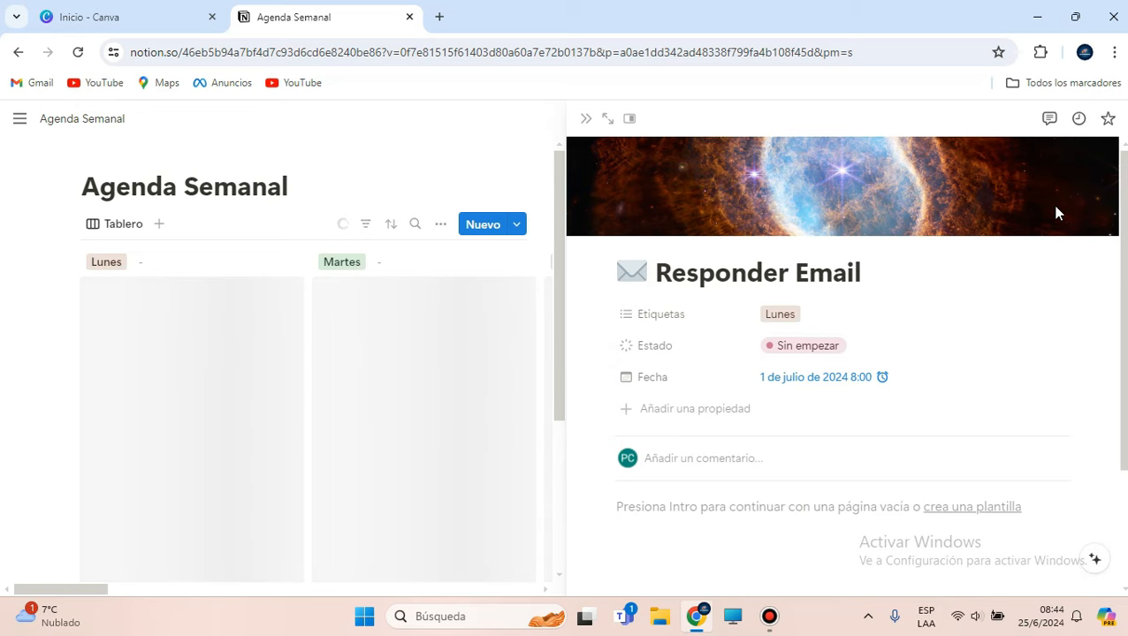
{"action": "left_click", "coordinate": [814, 205]}
{"action": "left_click", "coordinate": [969, 161]}
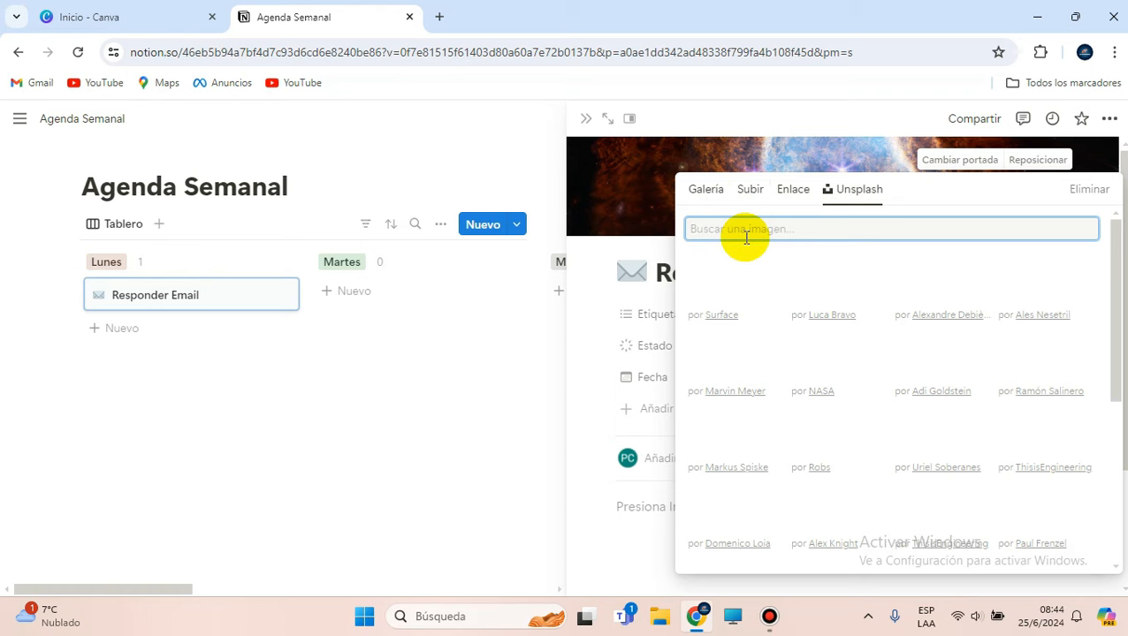
{"action": "type", "text": "emai"}
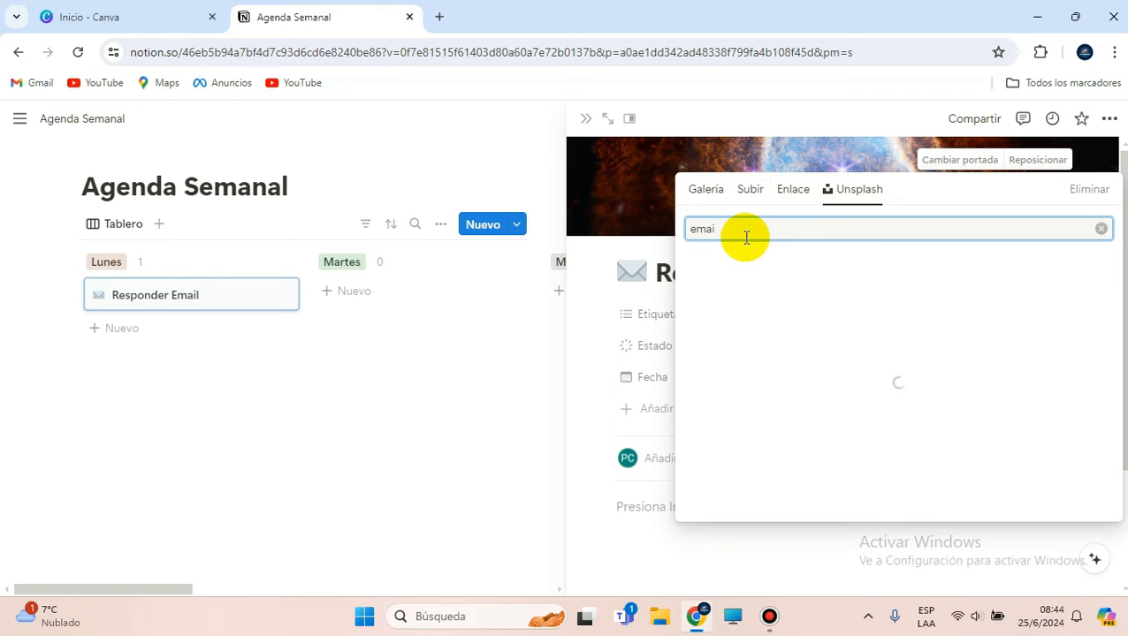
{"action": "type", "text": "l"}
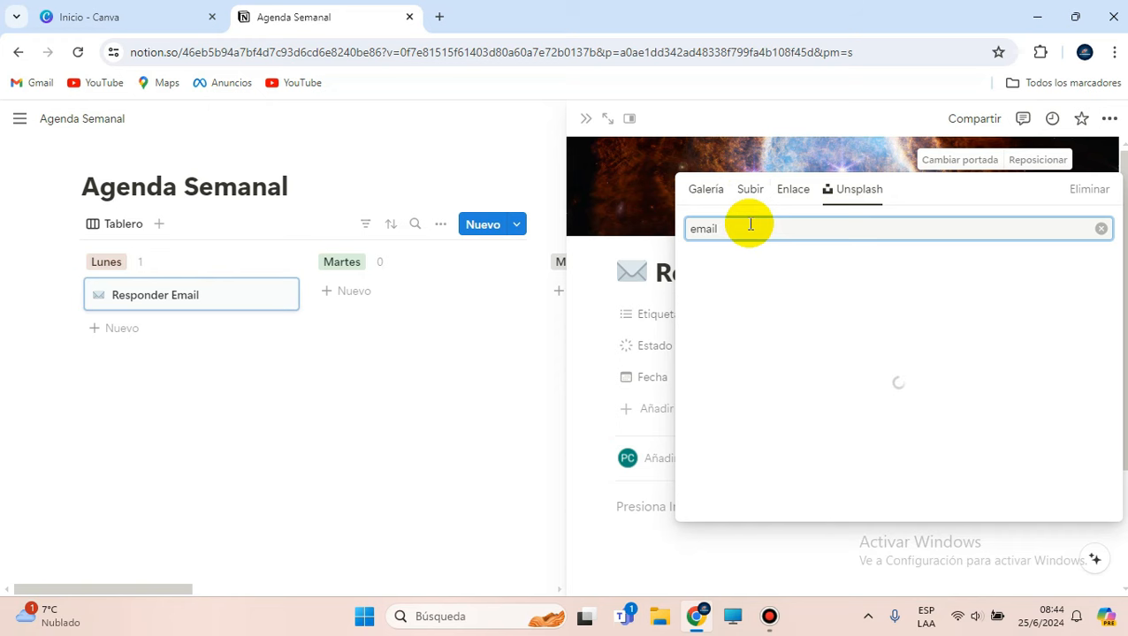
{"action": "left_click", "coordinate": [839, 299]}
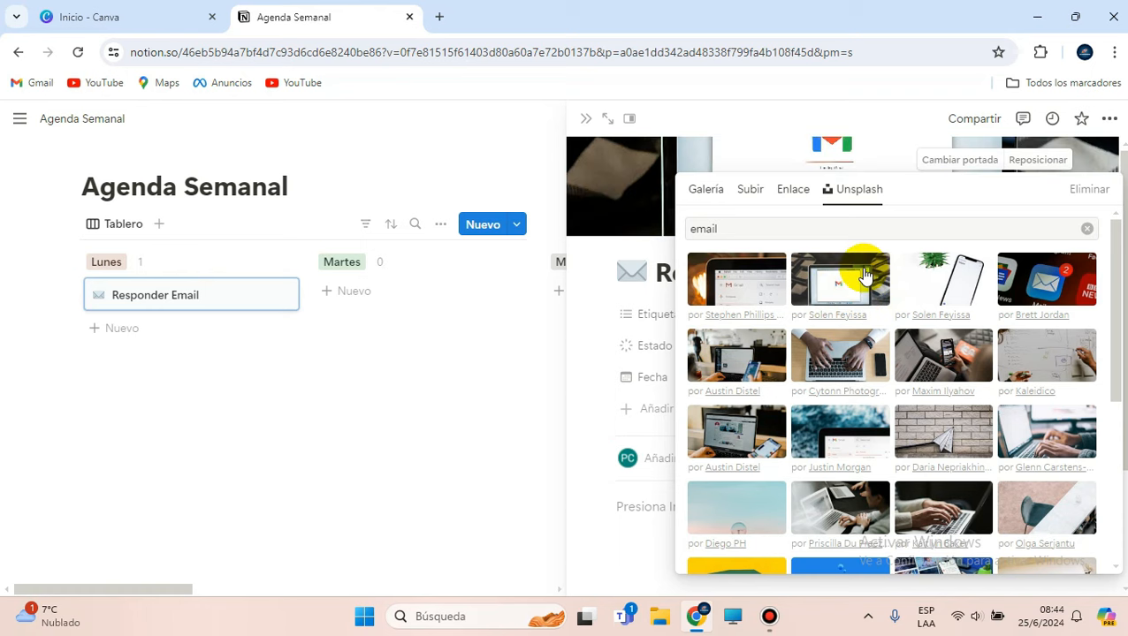
{"action": "left_click", "coordinate": [489, 365]}
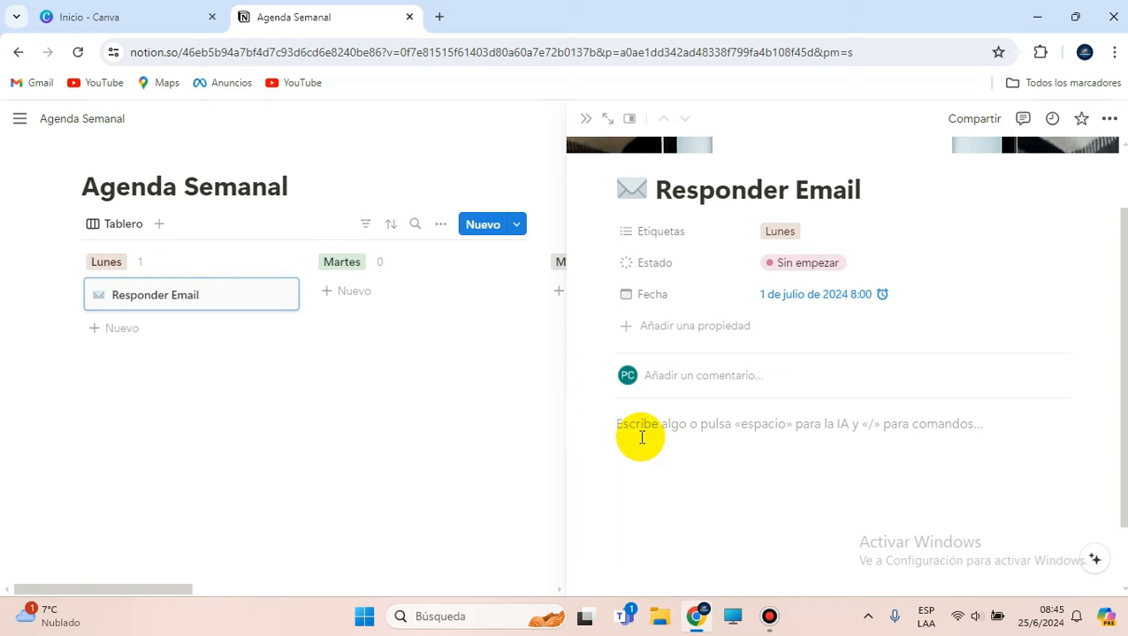
Insert a to-do list with the items Email 1, Email 2, Email 3 and Email 4 in the Responder Email card, and close the card.
{"action": "type", "text": "/"}
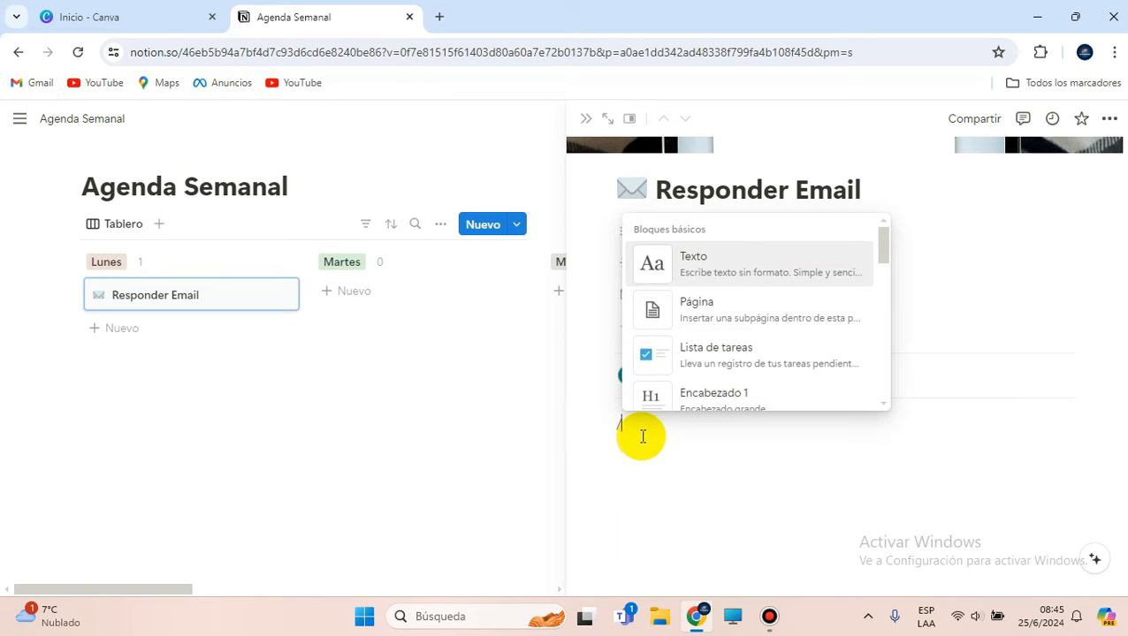
{"action": "left_click", "coordinate": [737, 355]}
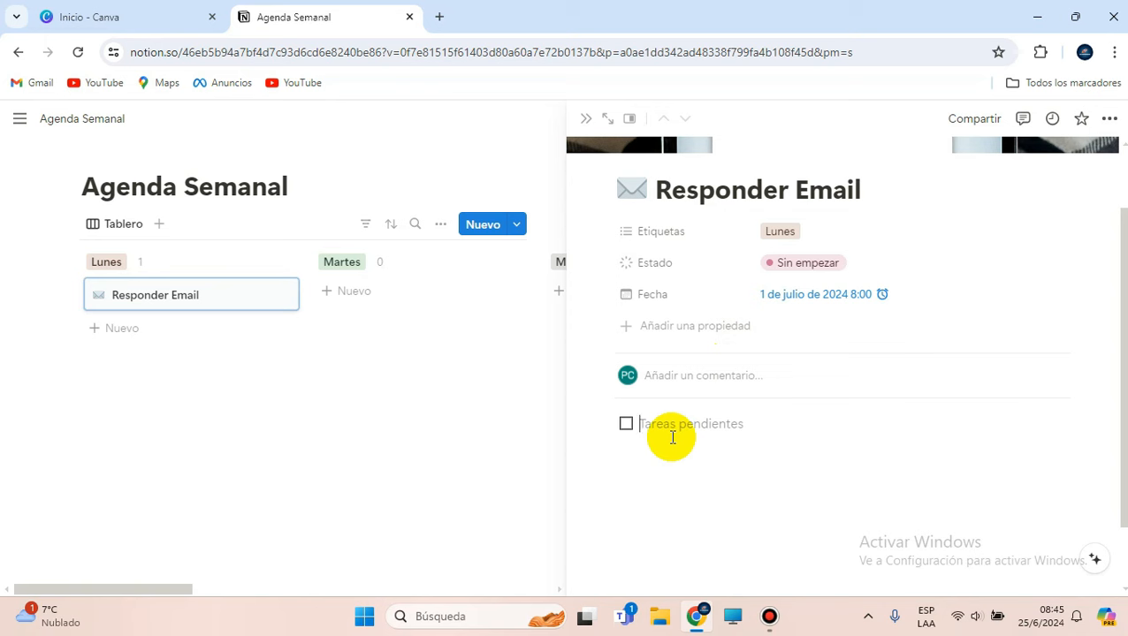
{"action": "type", "text": "Email 1"}
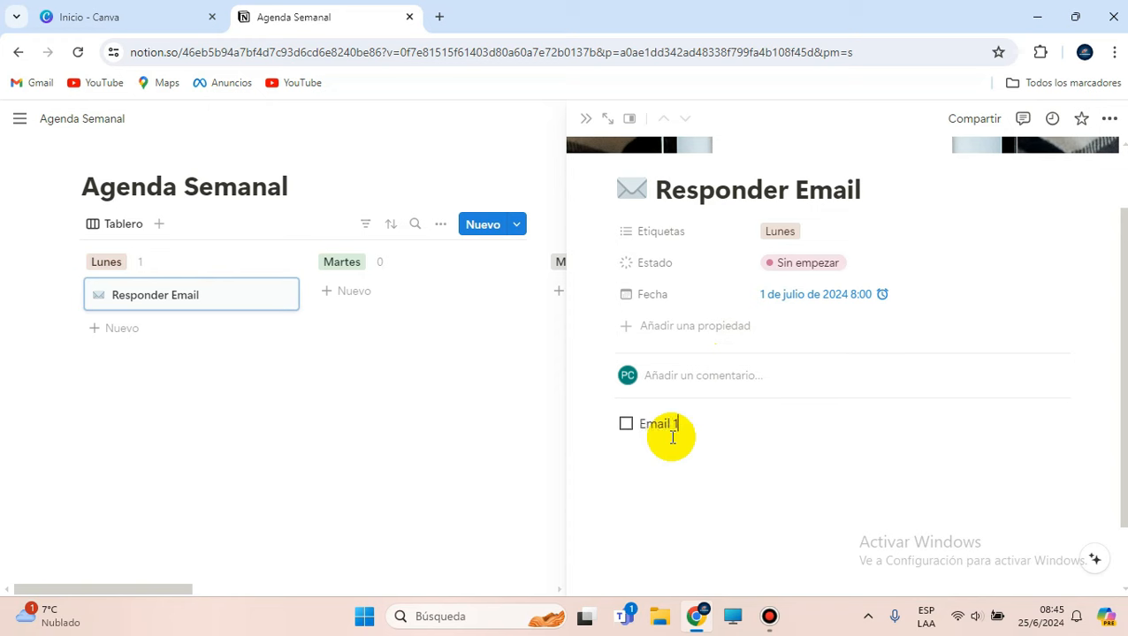
{"action": "key", "text": "Return"}
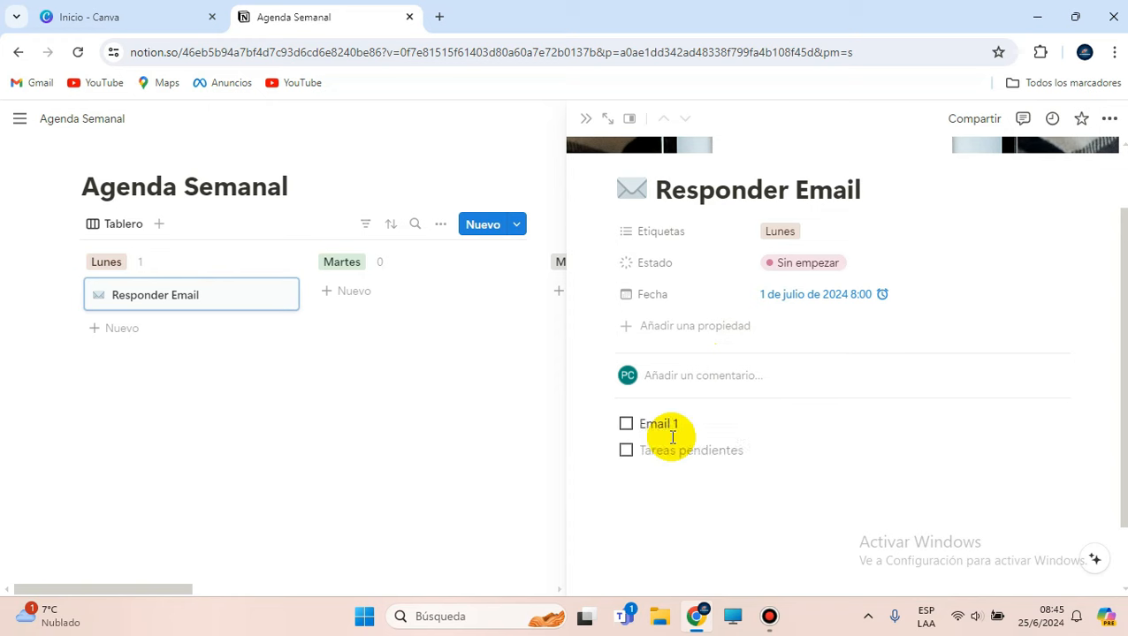
{"action": "type", "text": "Email 2"}
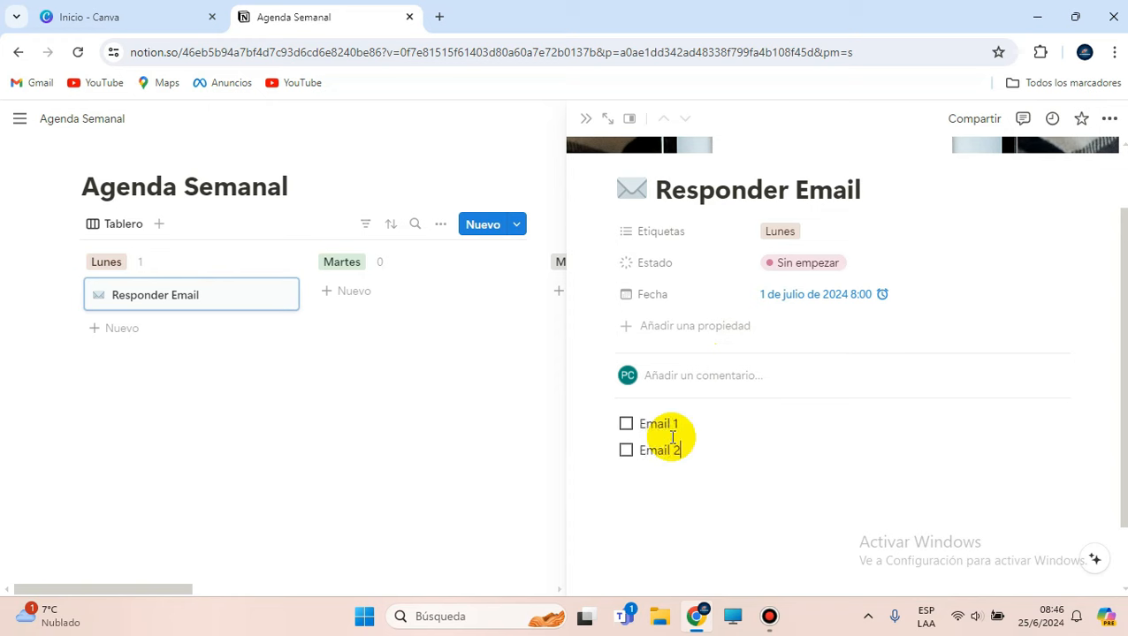
{"action": "key", "text": "Return"}
{"action": "type", "text": "Em ail"}
{"action": "key", "text": "BackSpace"}
{"action": "type", "text": "3"}
{"action": "key", "text": "Return"}
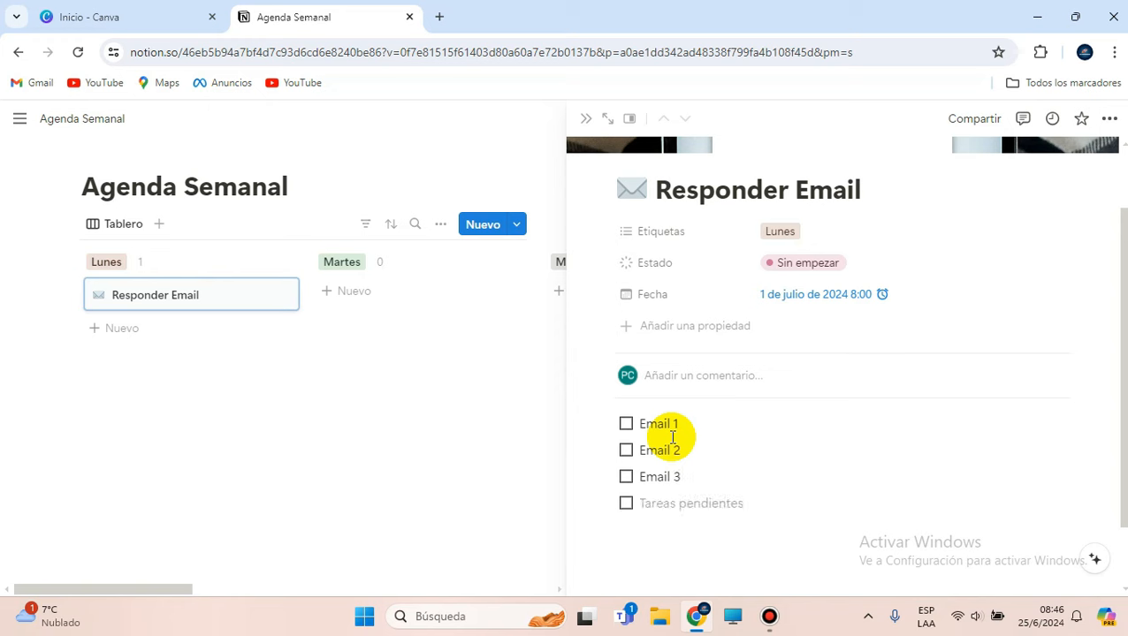
{"action": "type", "text": "Email 4"}
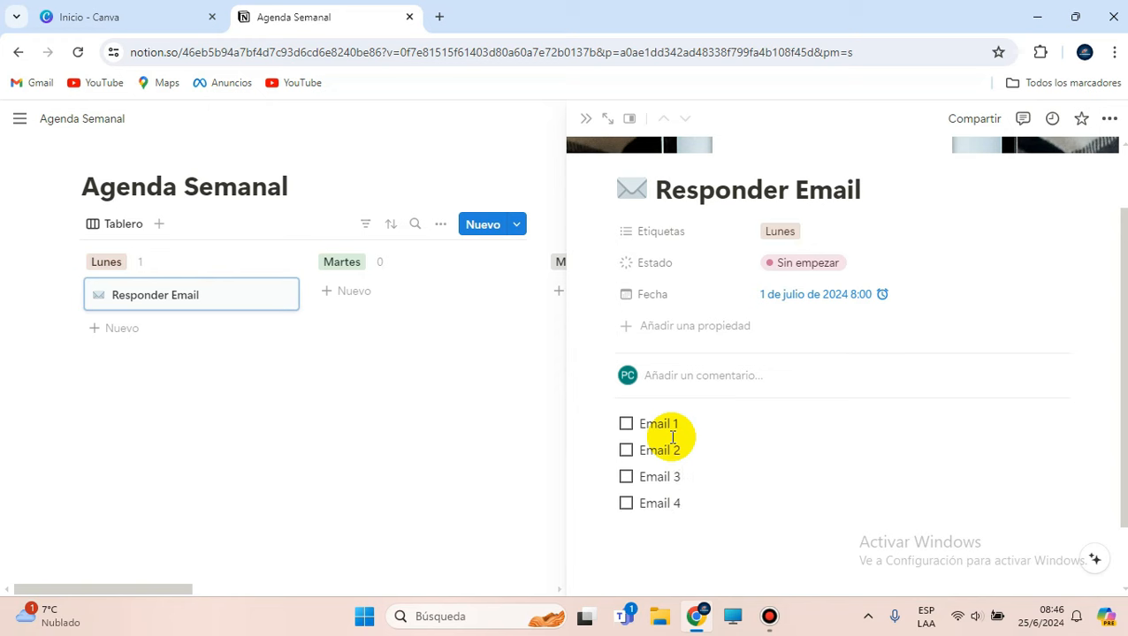
{"action": "left_click", "coordinate": [712, 529]}
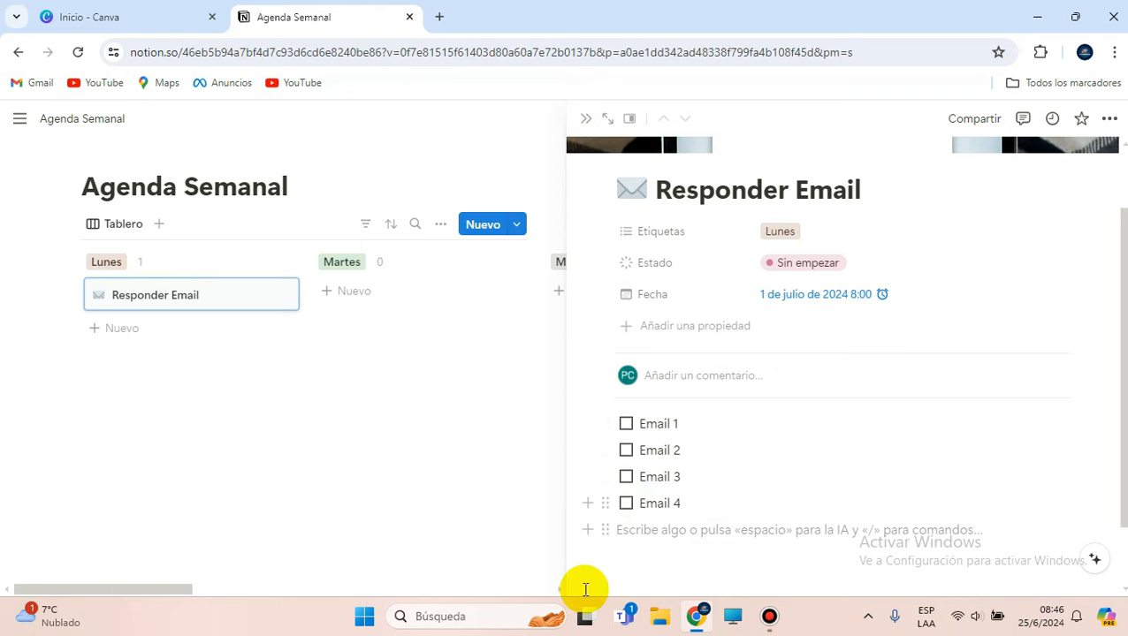
{"action": "left_click", "coordinate": [586, 118]}
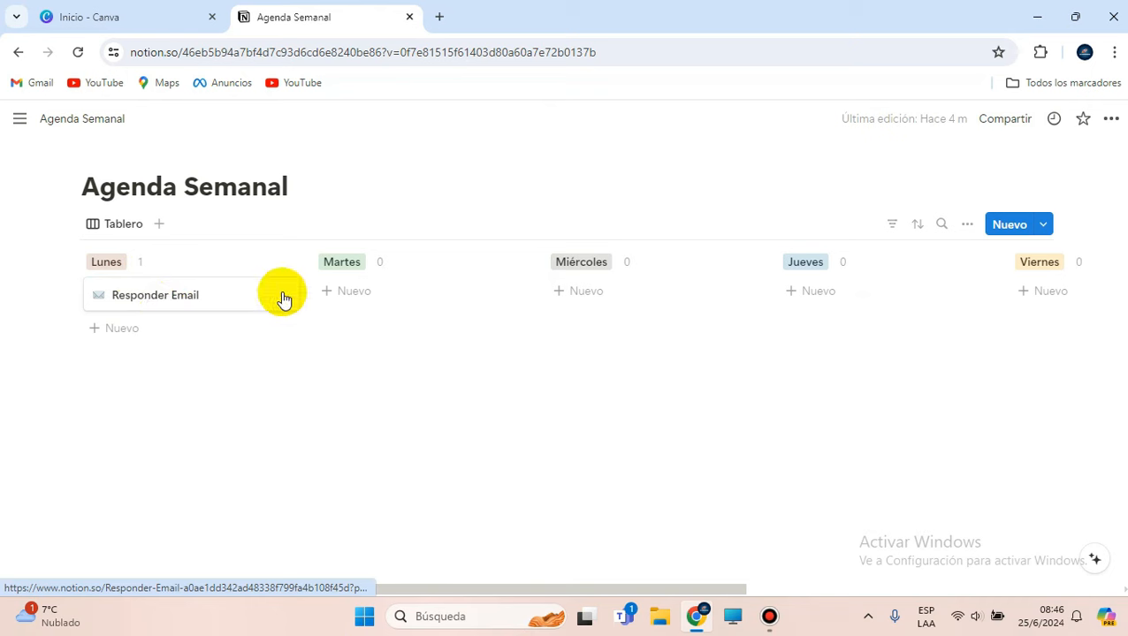
Add a second card named "Reunión de Equipo" to the Lunes group.
{"action": "left_click", "coordinate": [96, 332]}
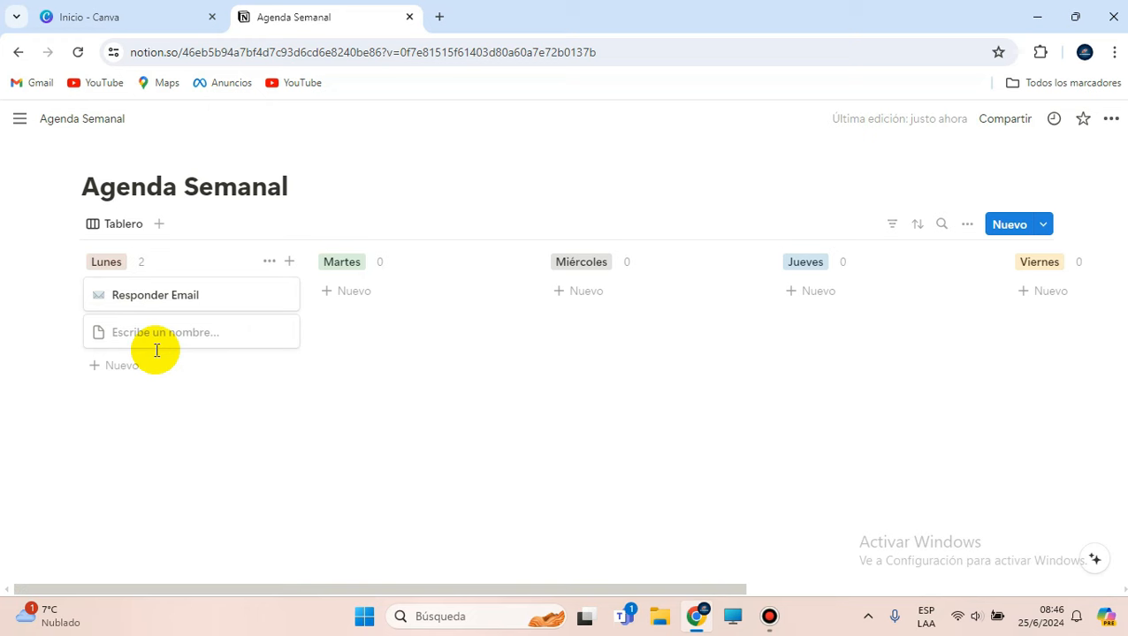
{"action": "type", "text": "Reunión de Equipo"}
{"action": "left_click", "coordinate": [283, 336]}
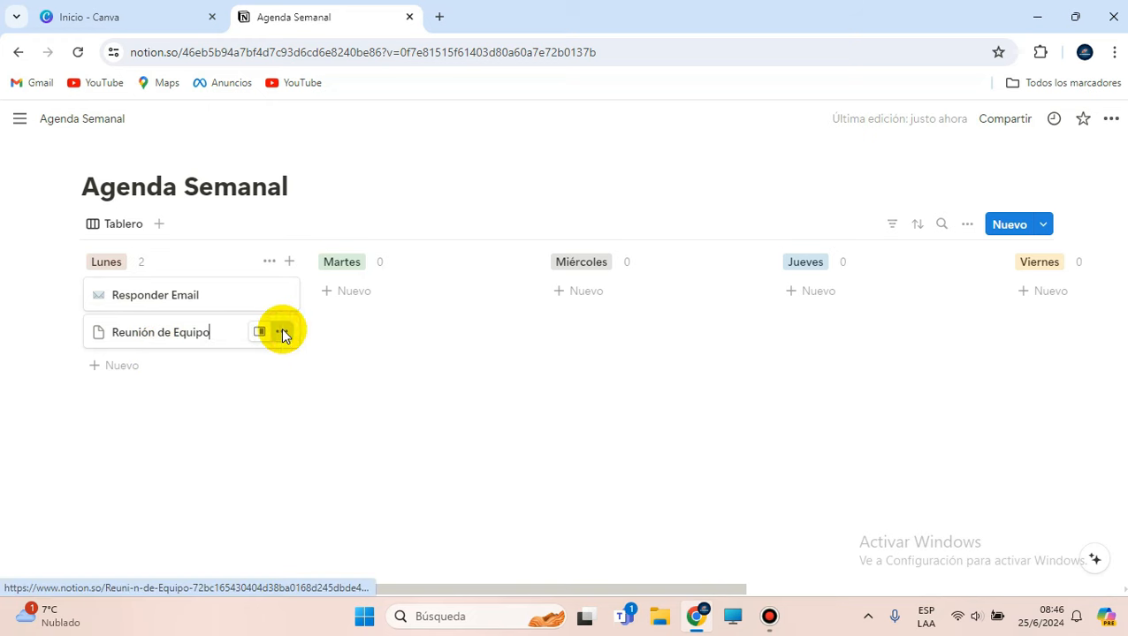
{"action": "left_click", "coordinate": [196, 330]}
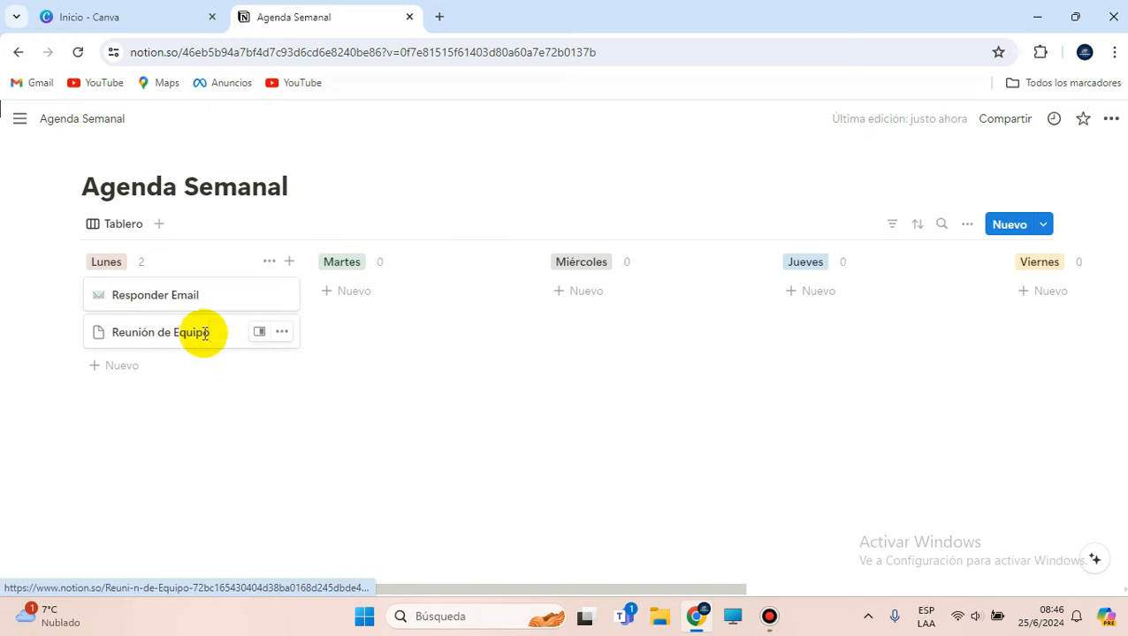
Open the Reunión de Equipo card and insert an Encabezado 1 heading block in its body.
{"action": "left_click", "coordinate": [259, 334]}
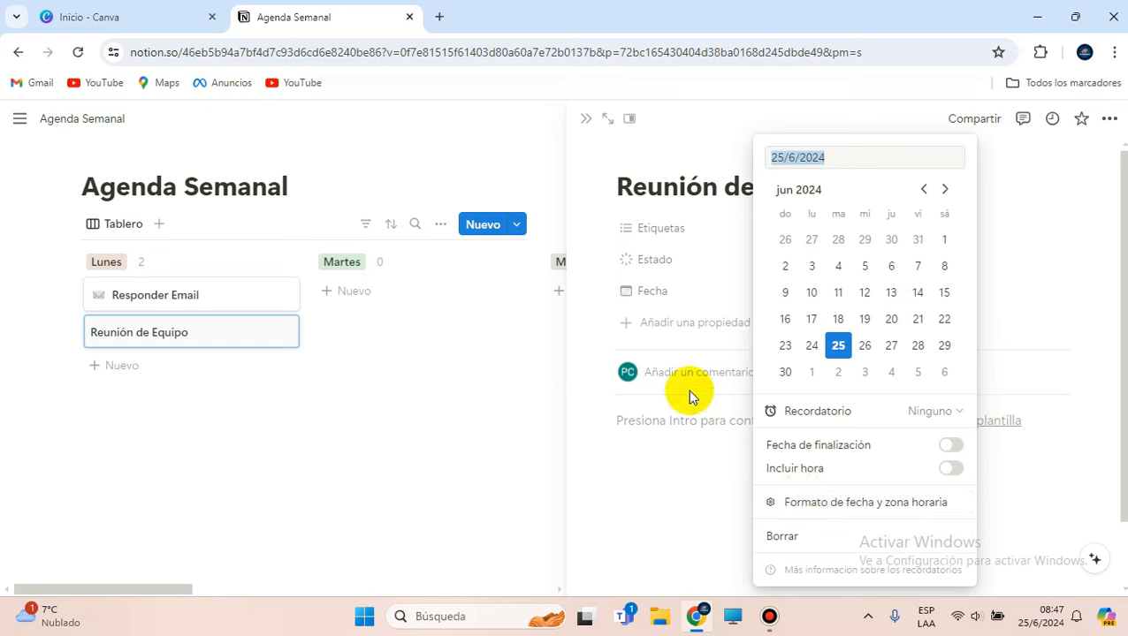
{"action": "left_click", "coordinate": [668, 323]}
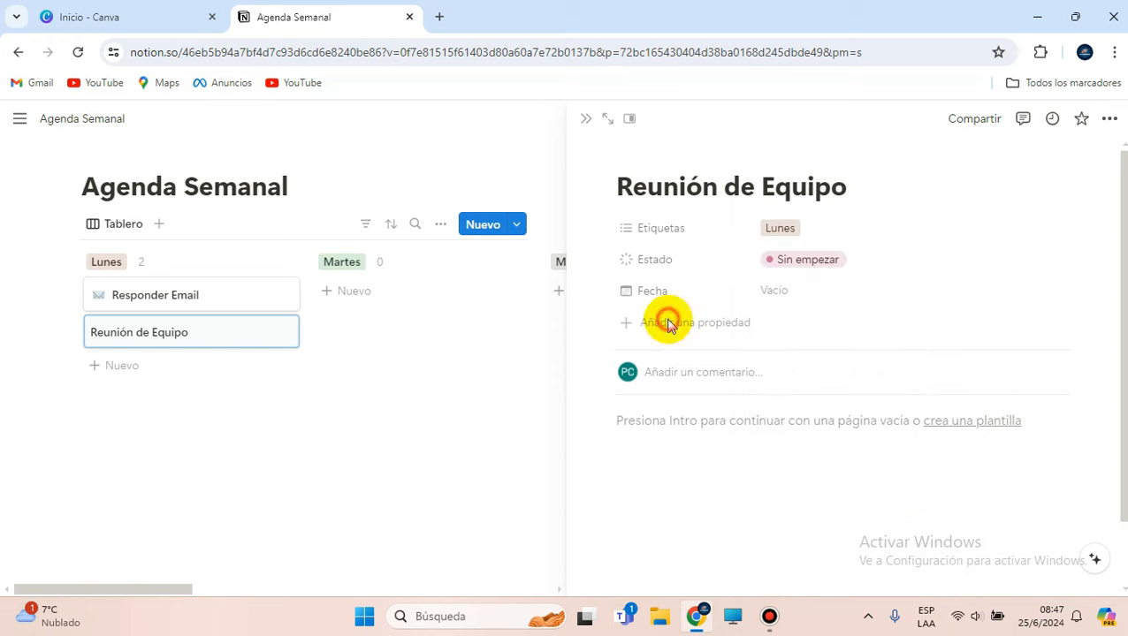
{"action": "left_click", "coordinate": [660, 431]}
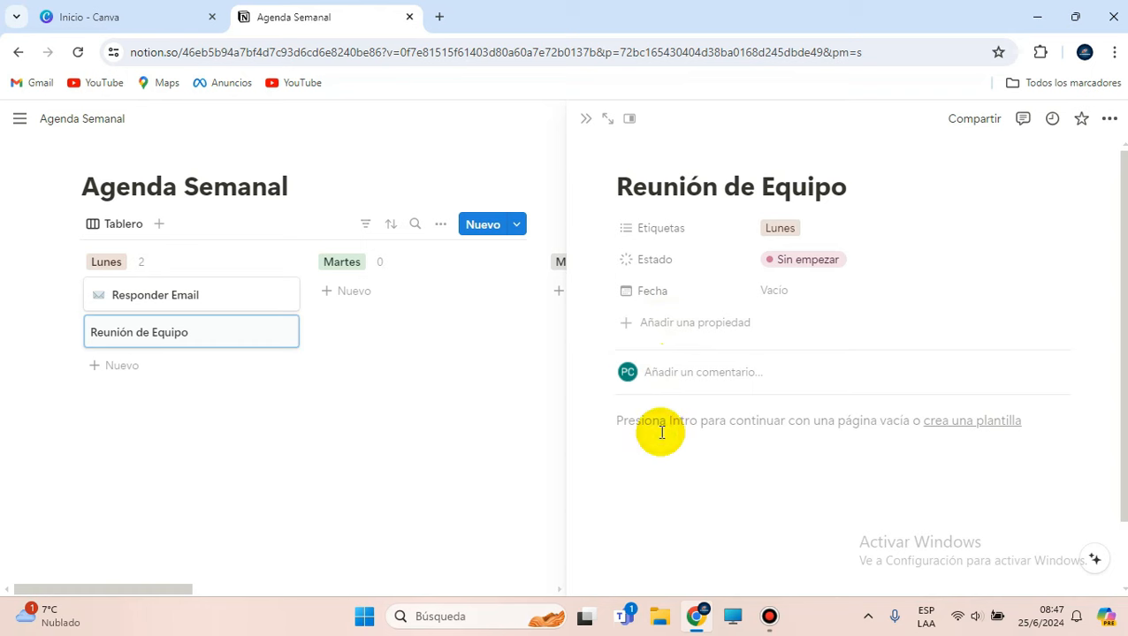
{"action": "type", "text": "/"}
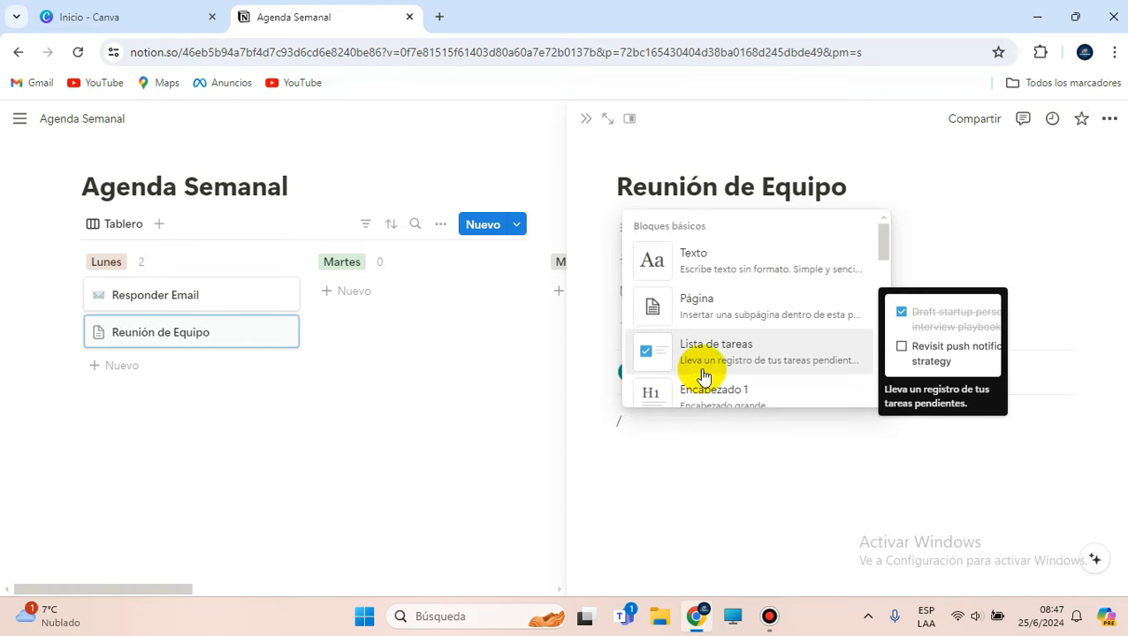
{"action": "scroll", "coordinate": [707, 366], "scroll_direction": "down", "scroll_amount": 2}
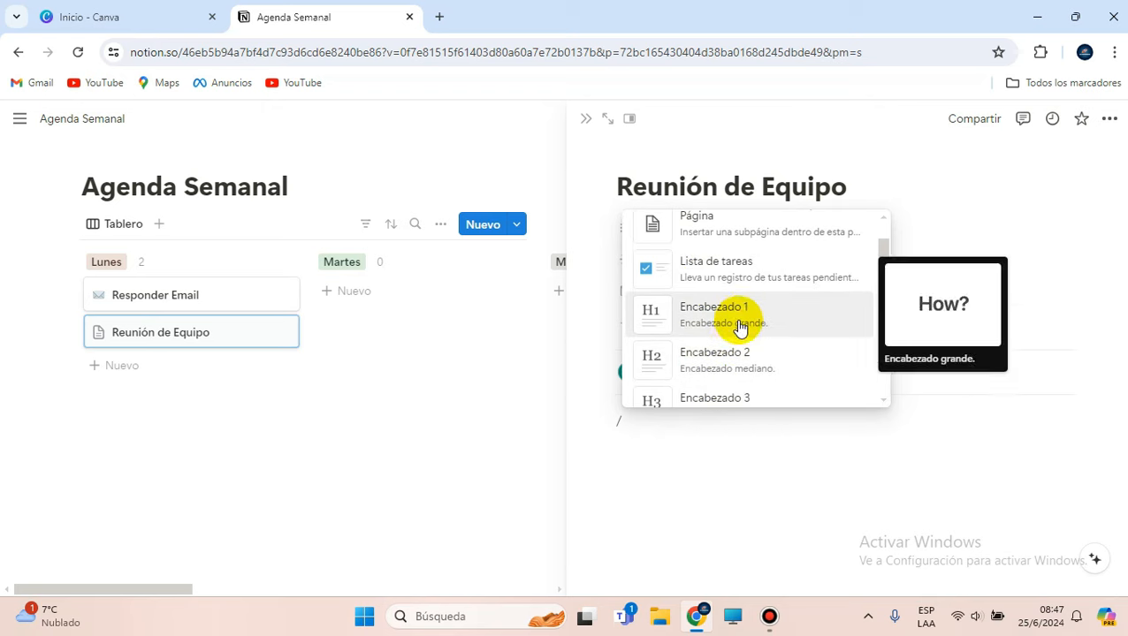
{"action": "left_click", "coordinate": [739, 316]}
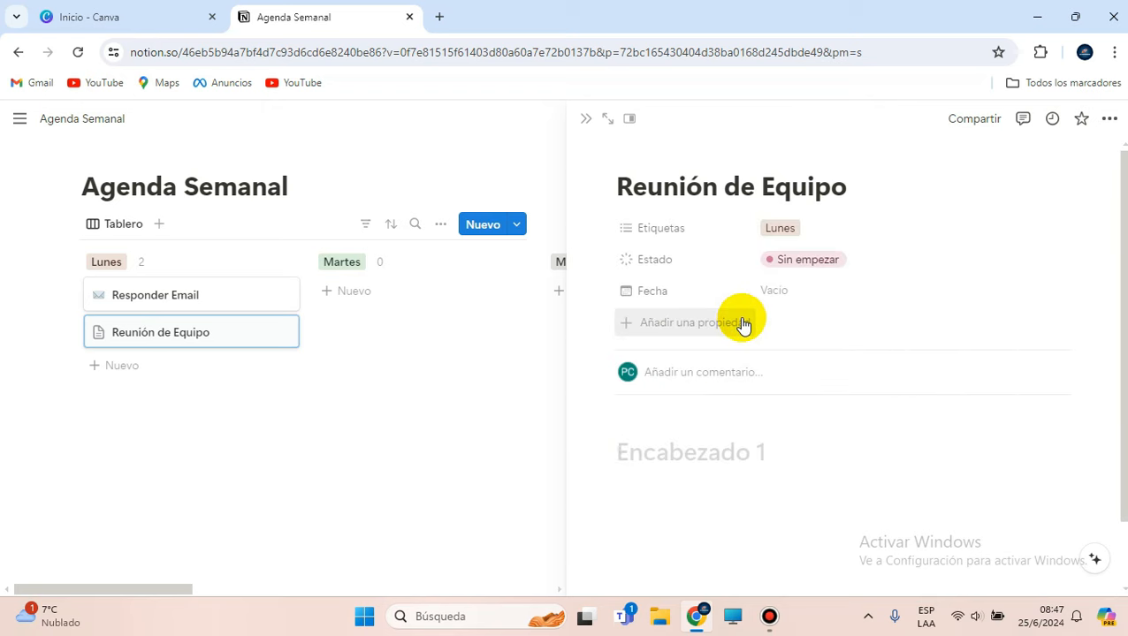
Enter "Tema a tratar:" as the heading text in the Reunión de Equipo card and add blank lines below it.
{"action": "type", "text": "Tema a tratar:"}
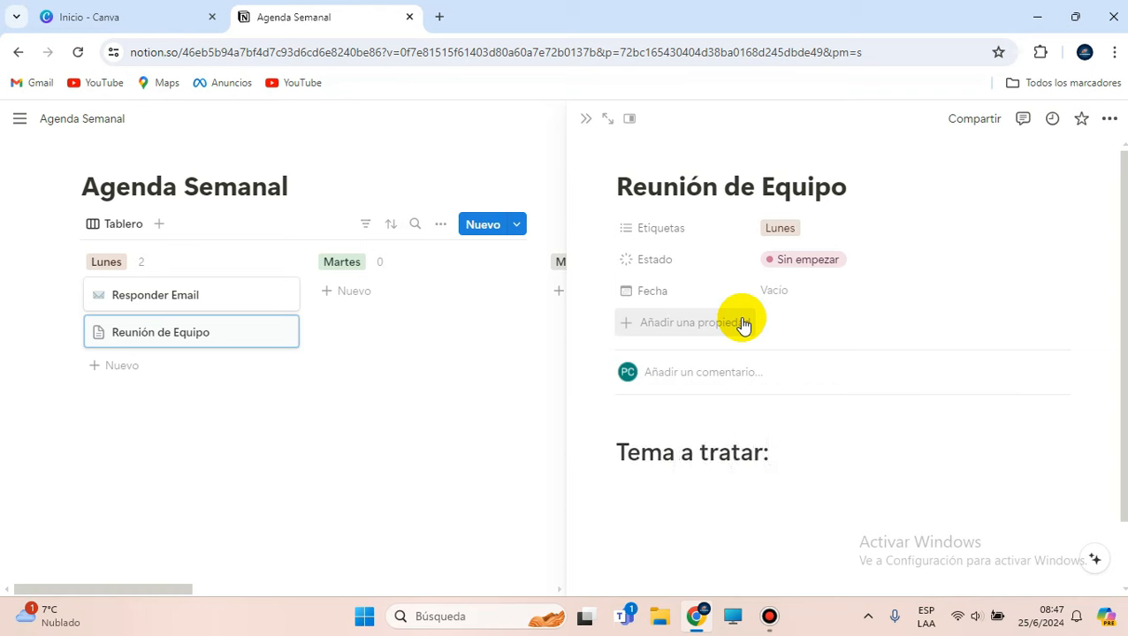
{"action": "left_click", "coordinate": [649, 494]}
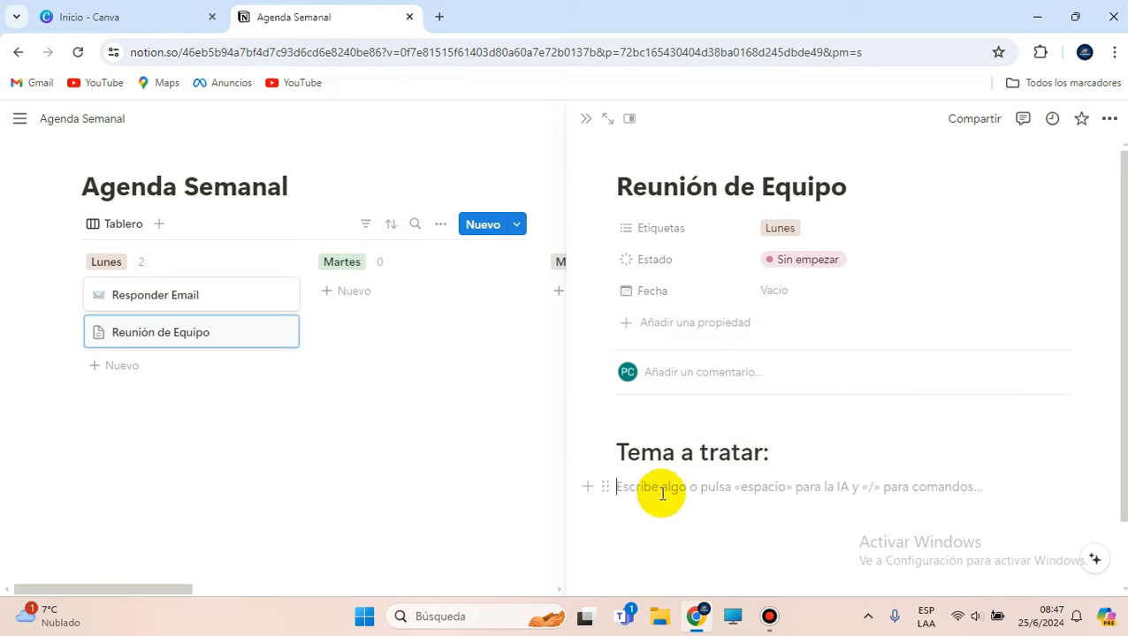
{"action": "scroll", "coordinate": [662, 494], "scroll_direction": "down", "scroll_amount": 1}
{"action": "key", "text": "Return"}
{"action": "key", "text": "Return"}
{"action": "key", "text": "Return"}
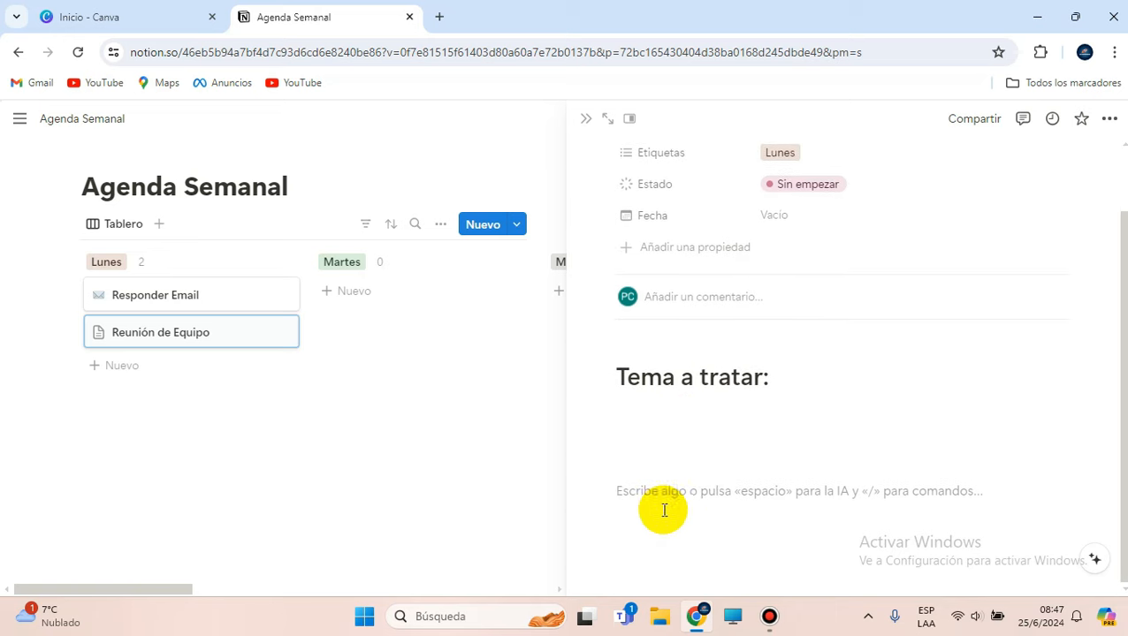
Insert an Encabezado 1 heading reading "Puntos Importantes:" below the blank lines in the Reunión de Equipo card.
{"action": "type", "text": "P"}
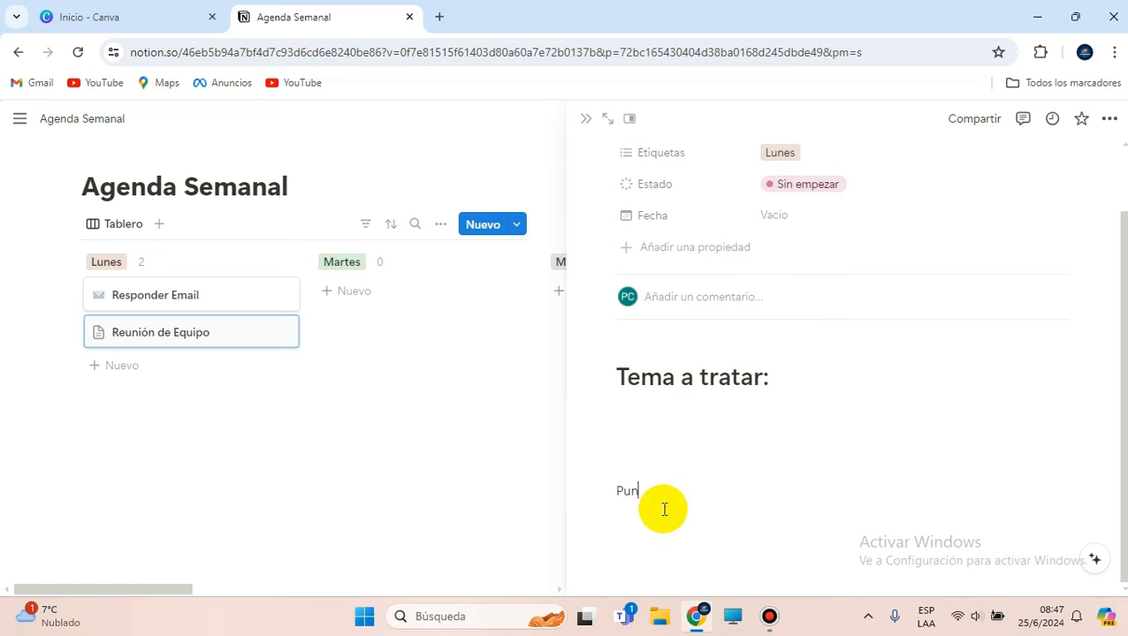
{"action": "key", "text": "BackSpace"}
{"action": "type", "text": "/"}
{"action": "scroll", "coordinate": [732, 423], "scroll_direction": "down", "scroll_amount": 1}
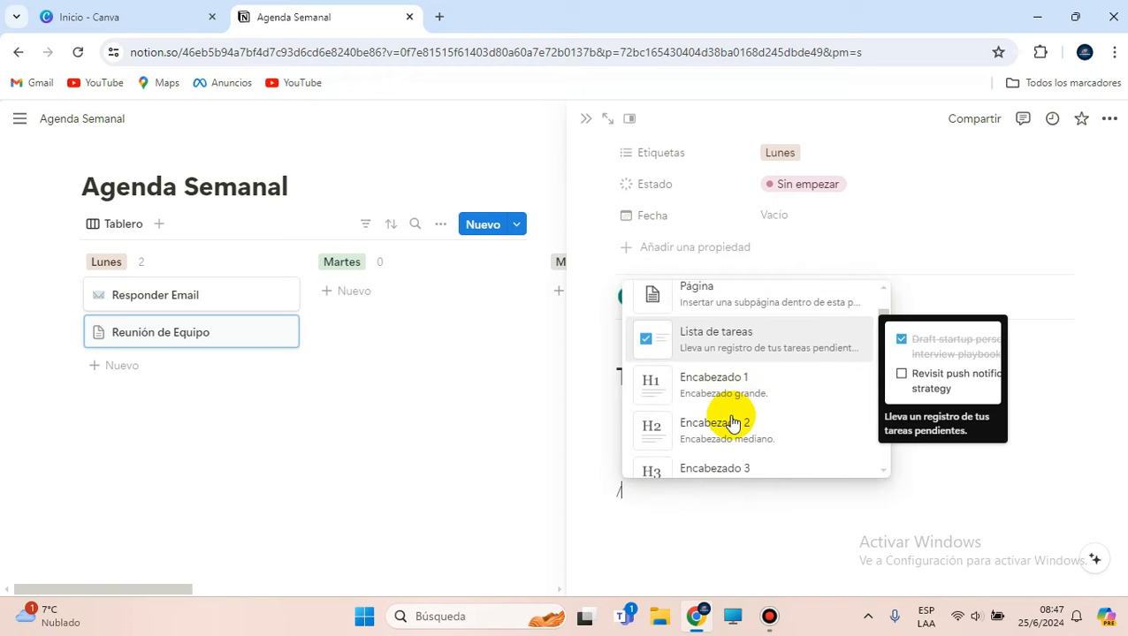
{"action": "left_click", "coordinate": [748, 380]}
{"action": "type", "text": "Puntos Importantes:"}
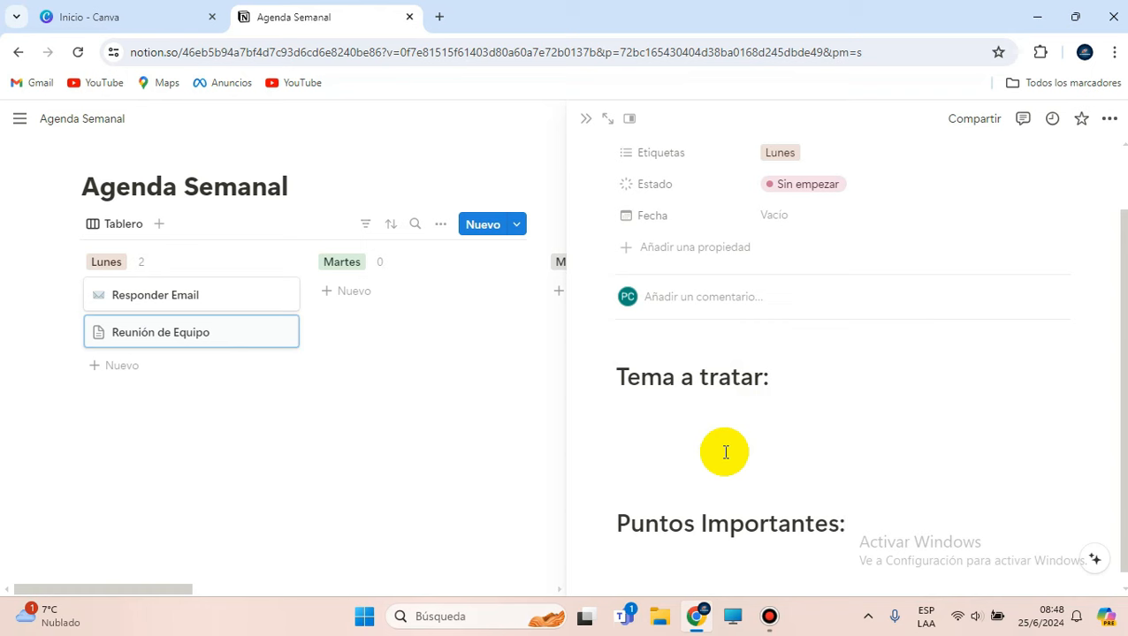
Insert a "Conclusiones:" heading a few blank lines below Puntos Importantes, and close the Reunión de Equipo card.
{"action": "left_click", "coordinate": [753, 572]}
{"action": "key", "text": "Return"}
{"action": "key", "text": "Return"}
{"action": "key", "text": "Return"}
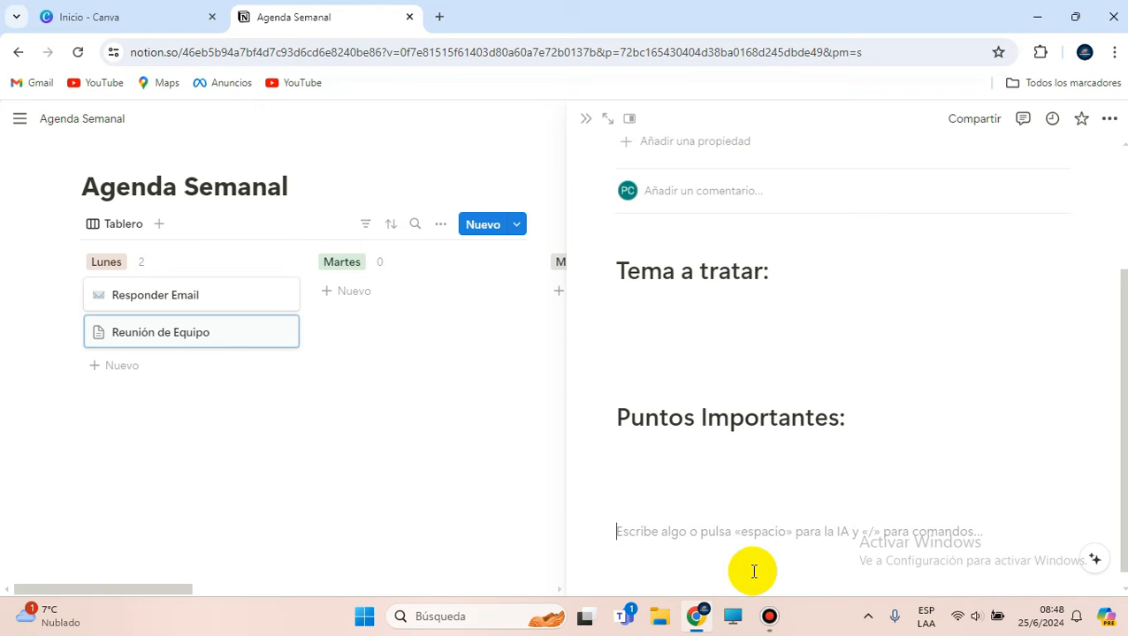
{"action": "type", "text": "/"}
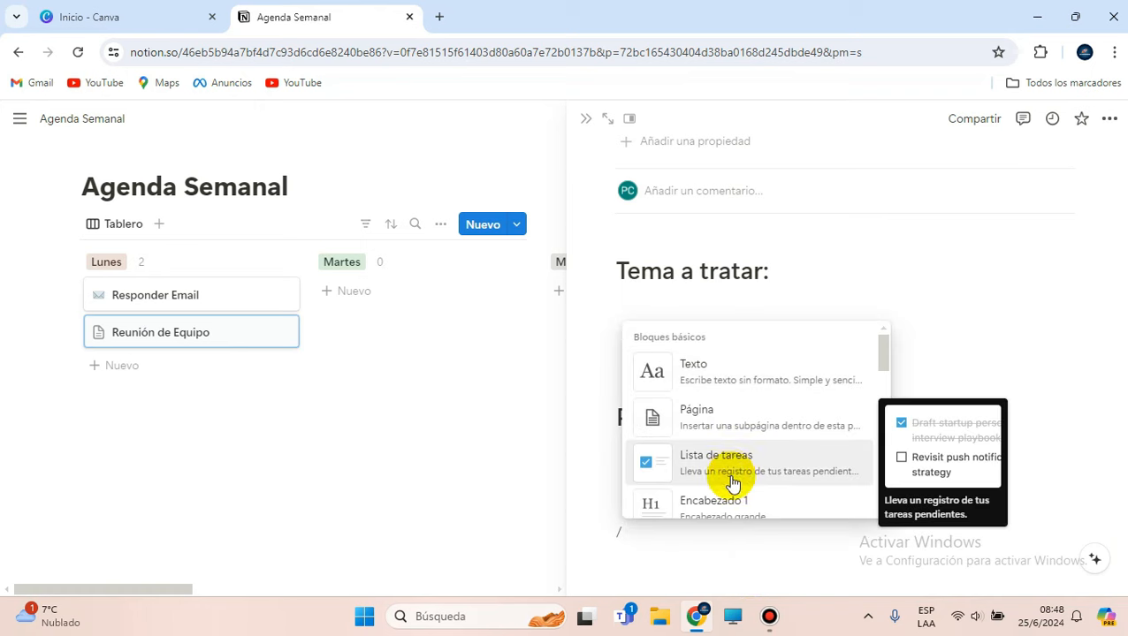
{"action": "scroll", "coordinate": [778, 482], "scroll_direction": "down", "scroll_amount": 2}
{"action": "left_click", "coordinate": [754, 424]}
{"action": "type", "text": "Conclusiones:"}
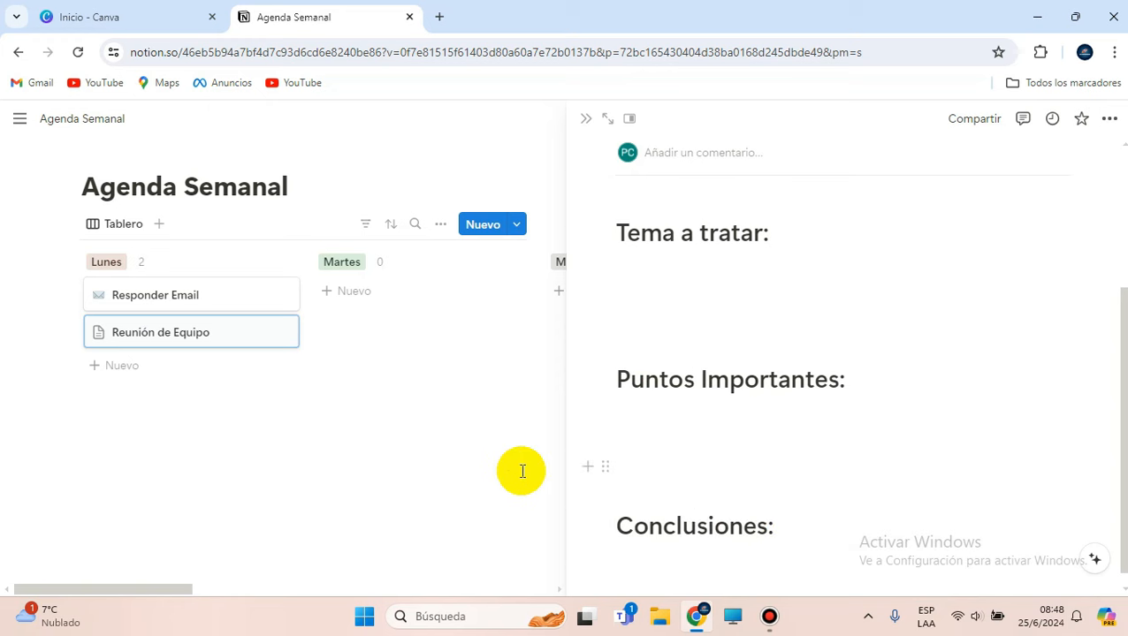
{"action": "left_click", "coordinate": [482, 503]}
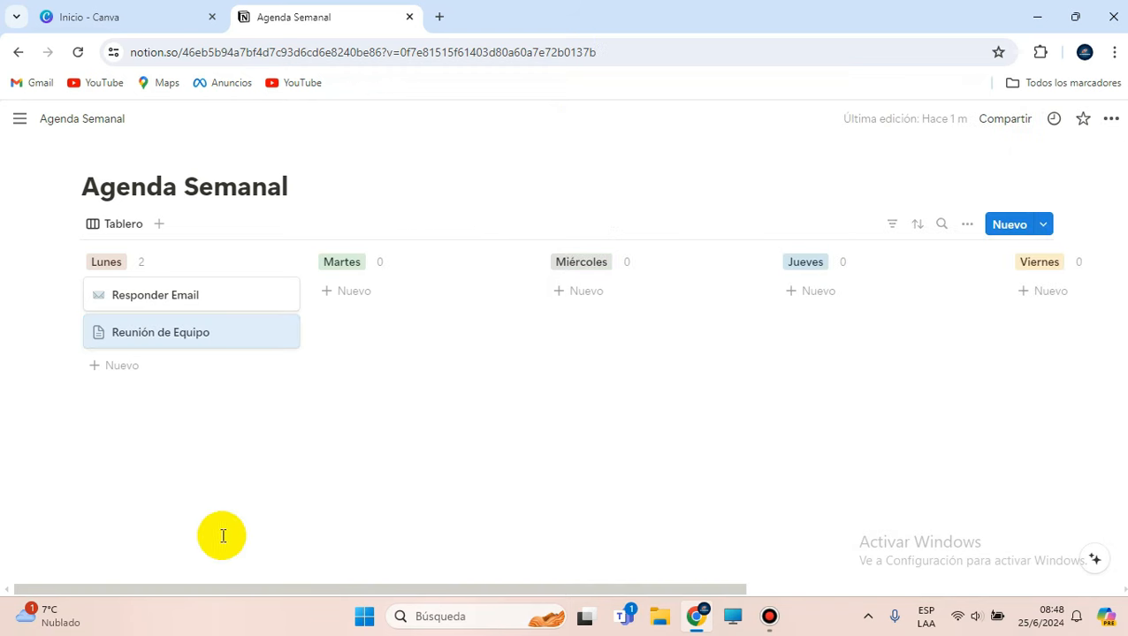
Add a third card named "Redacción de Contenido para Instagram" to the Lunes group.
{"action": "left_click", "coordinate": [92, 368]}
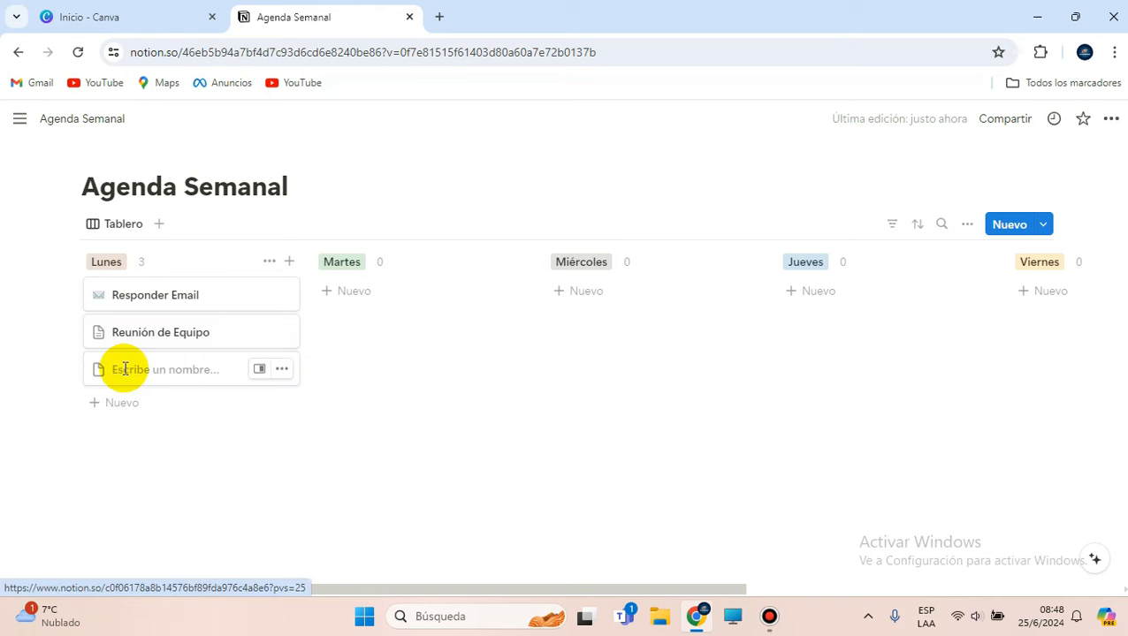
{"action": "type", "text": "Redacción "}
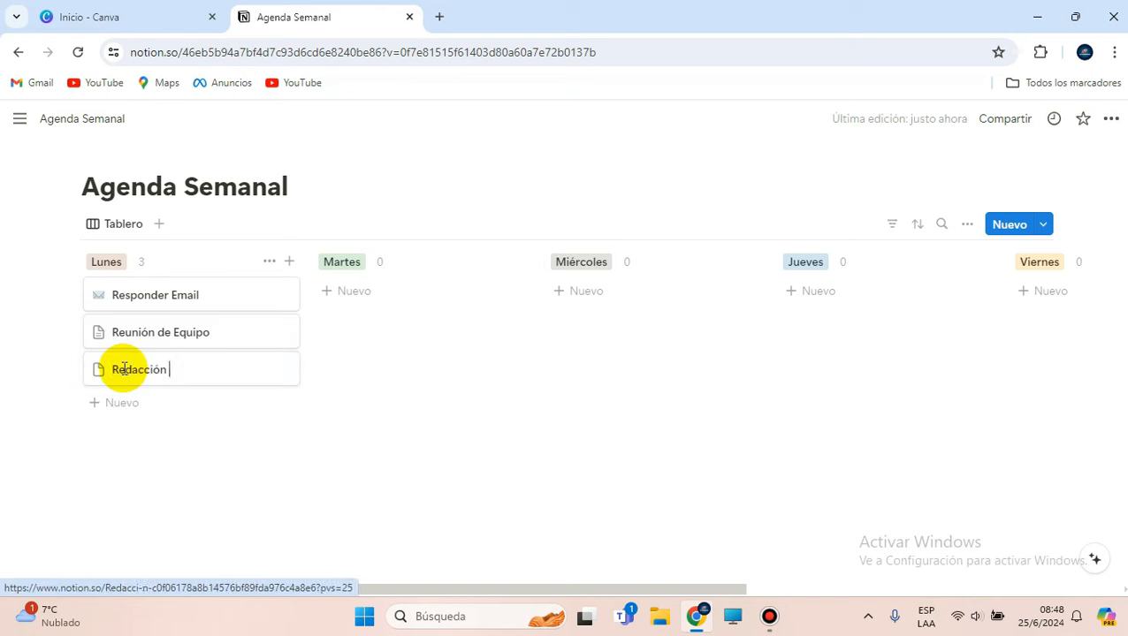
{"action": "type", "text": "de Conten"}
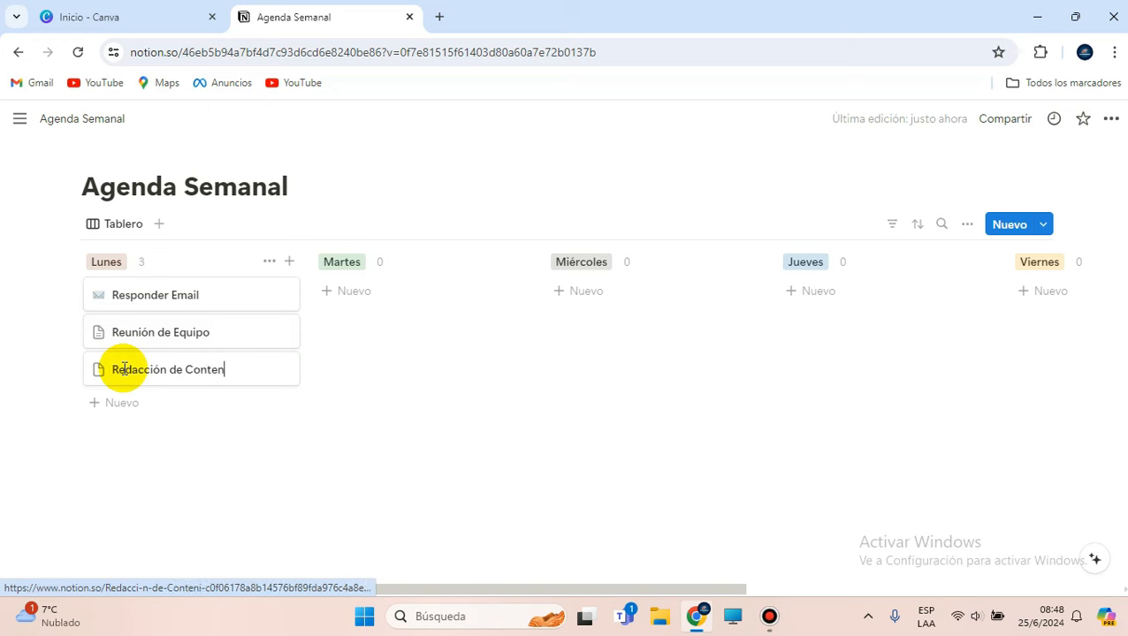
{"action": "type", "text": "ido para Instagram"}
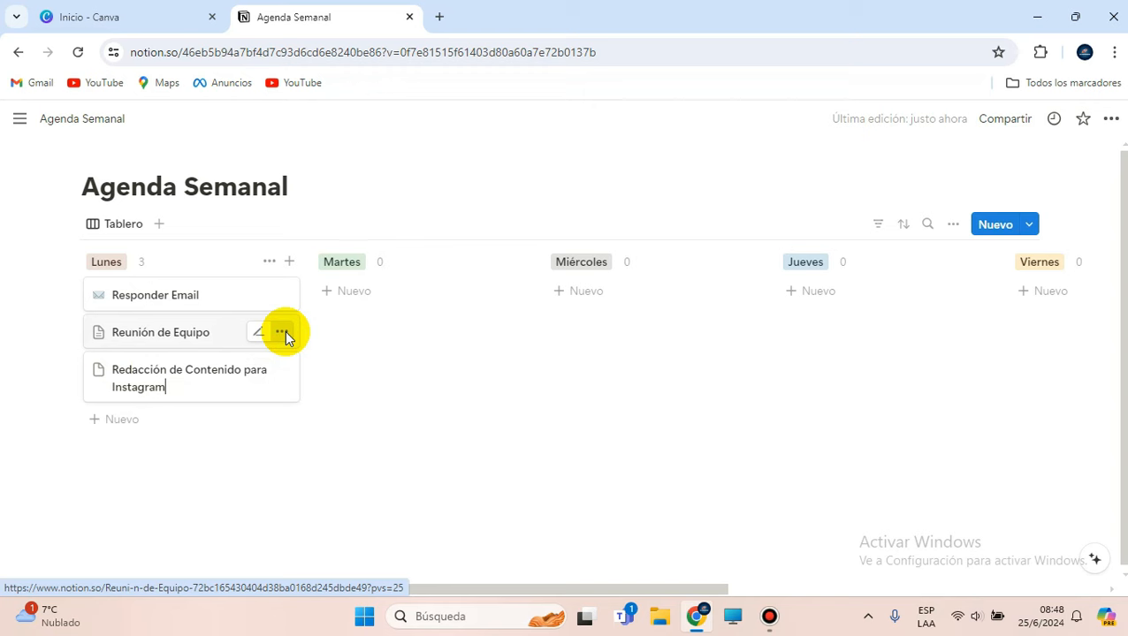
Reopen the Reunión de Equipo card and set its icon to the emoji of two people in silhouette.
{"action": "left_click", "coordinate": [283, 332]}
{"action": "left_click", "coordinate": [151, 342]}
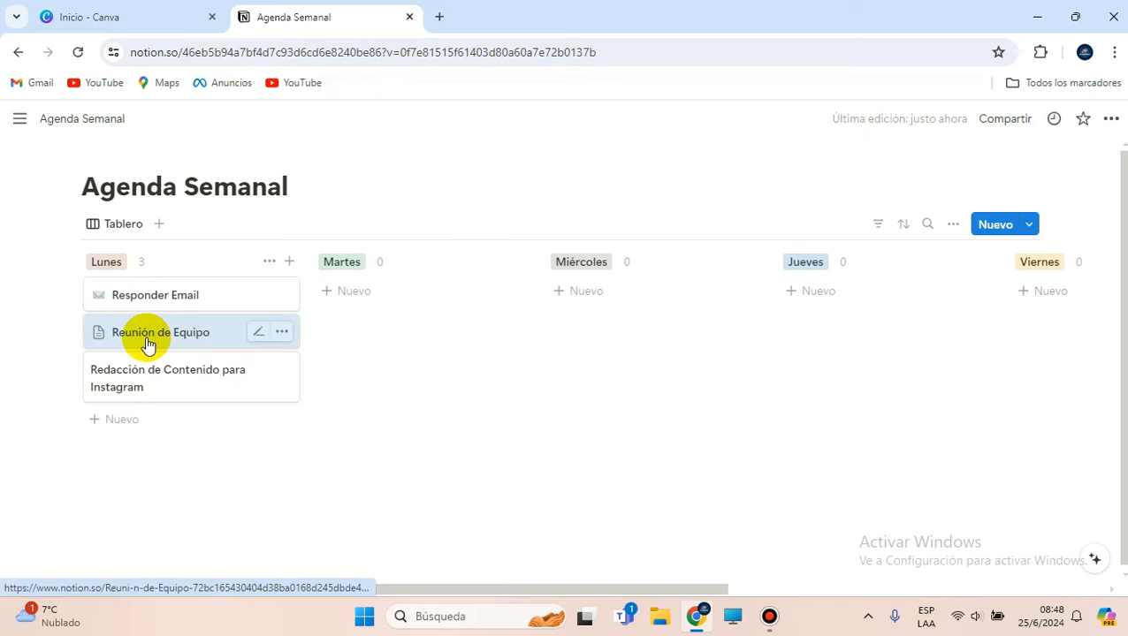
{"action": "left_click", "coordinate": [147, 343]}
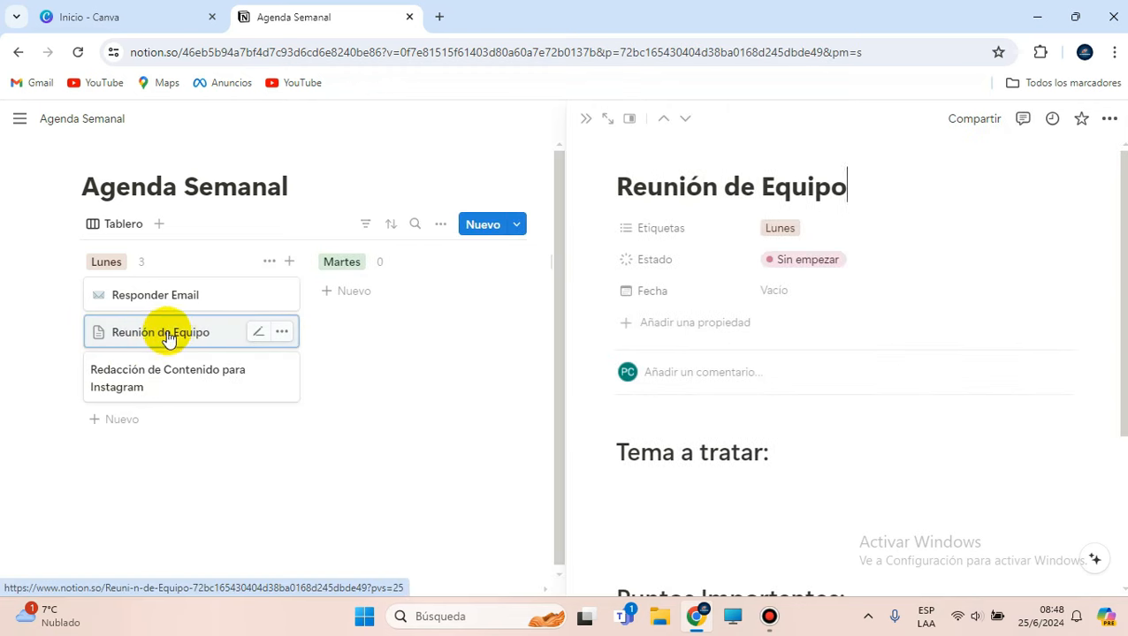
{"action": "left_click", "coordinate": [681, 164]}
{"action": "left_click", "coordinate": [666, 156]}
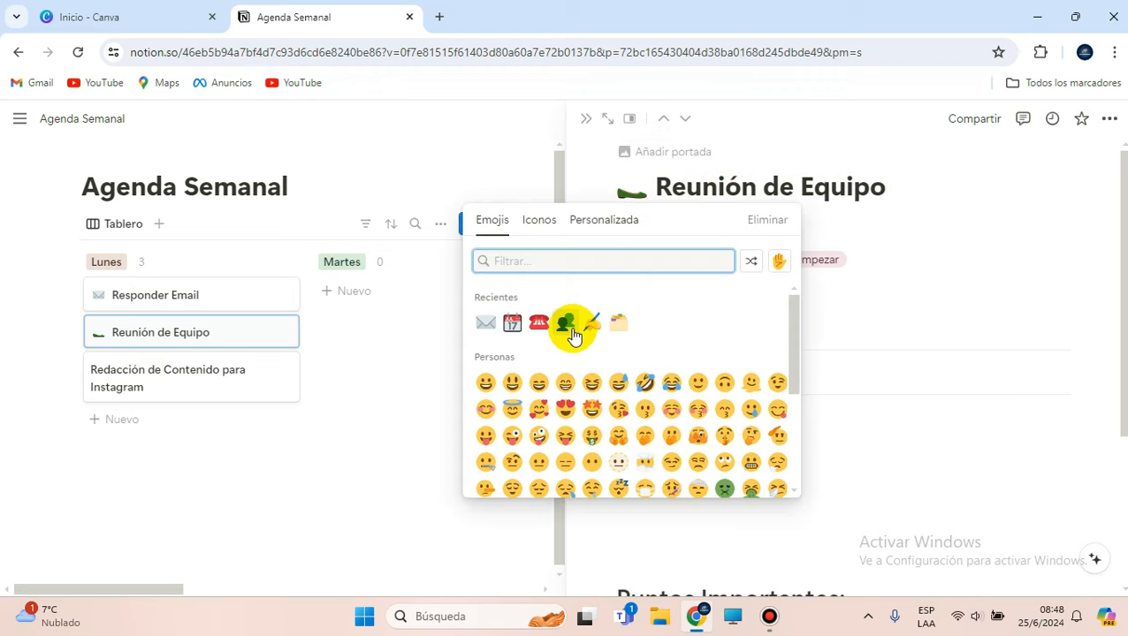
{"action": "left_click", "coordinate": [573, 320]}
Add a cover to the Reunión de Equipo card, search Unsplash for "reunion" and "trabajo", and close the card.
{"action": "left_click", "coordinate": [677, 153]}
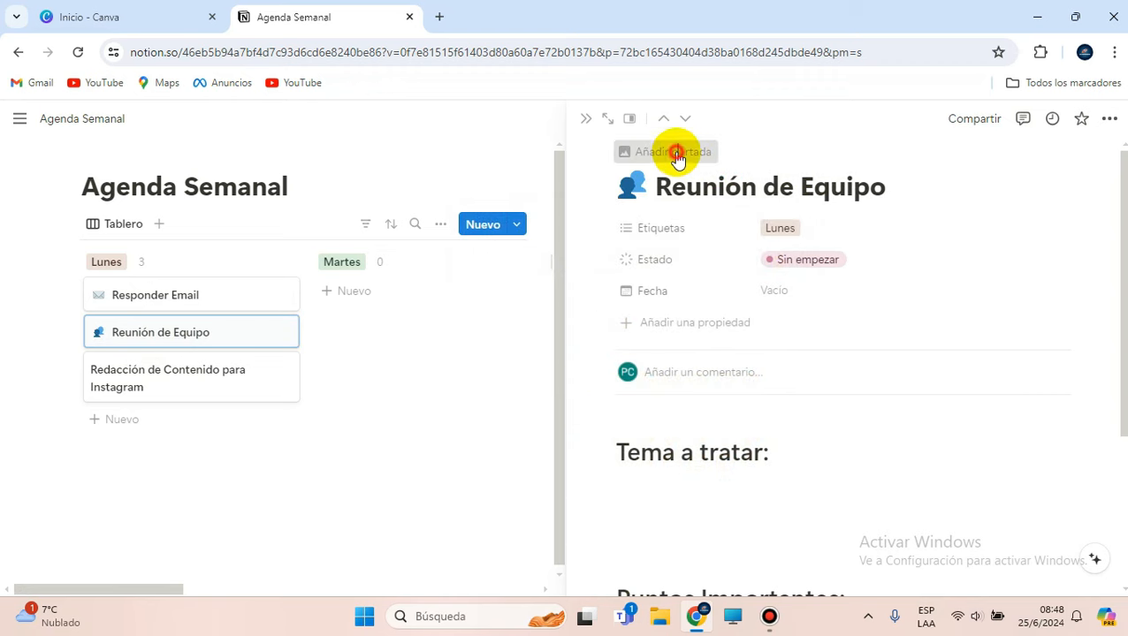
{"action": "left_click", "coordinate": [552, 363]}
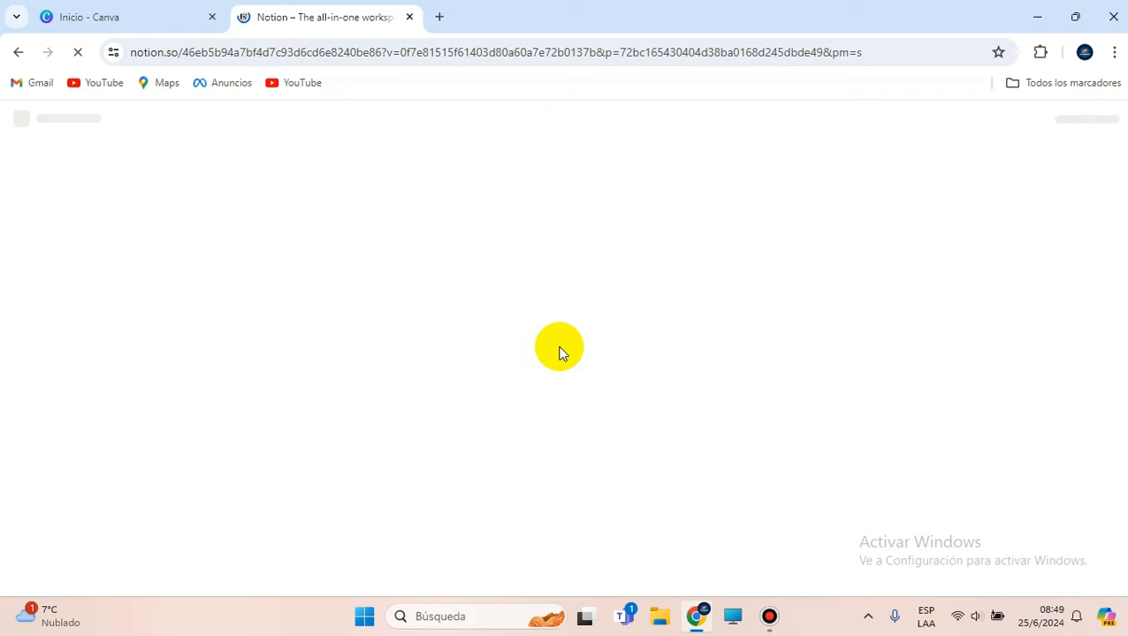
{"action": "left_click", "coordinate": [943, 168]}
{"action": "type", "text": "reunion"}
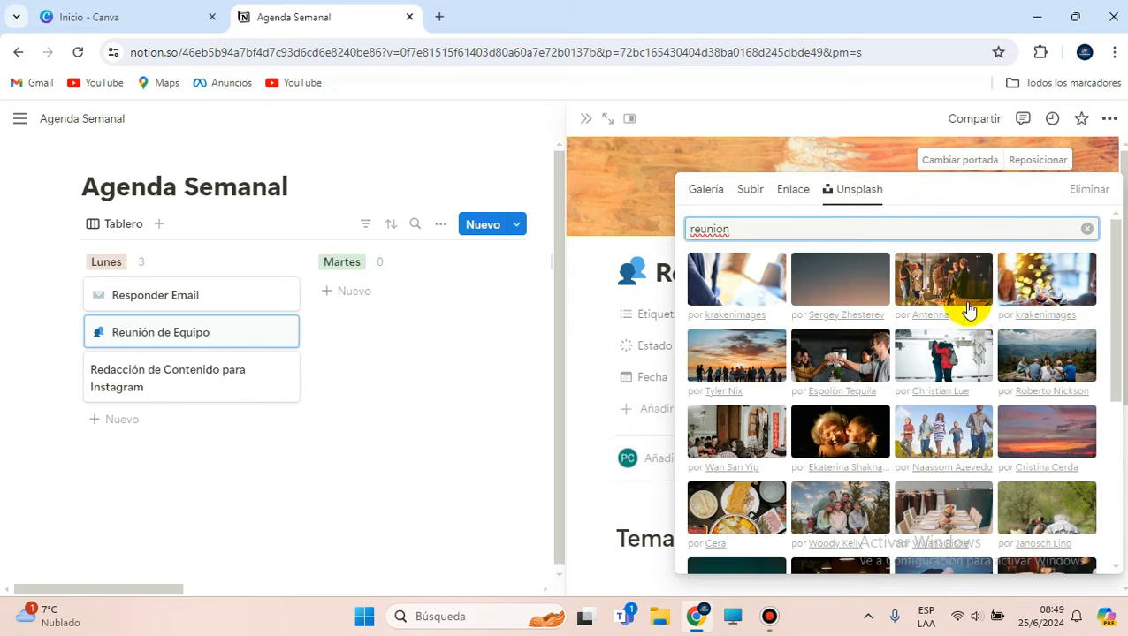
{"action": "key", "text": "ctrl+a"}
{"action": "type", "text": "trabajo"}
{"action": "scroll", "coordinate": [894, 378], "scroll_direction": "down", "scroll_amount": 2}
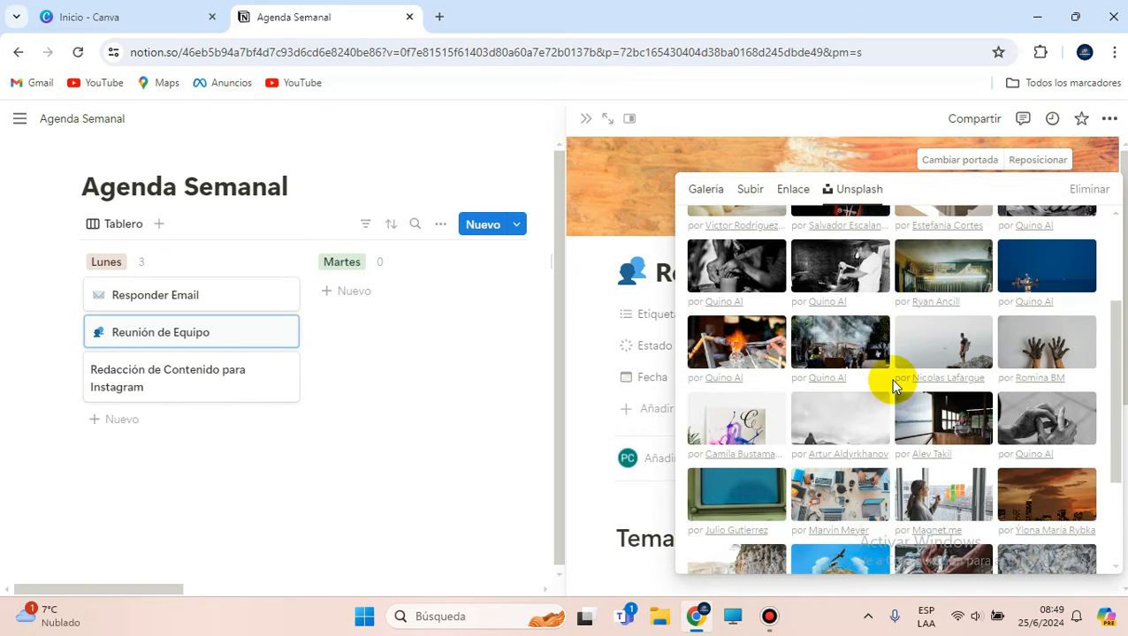
{"action": "left_click", "coordinate": [494, 410]}
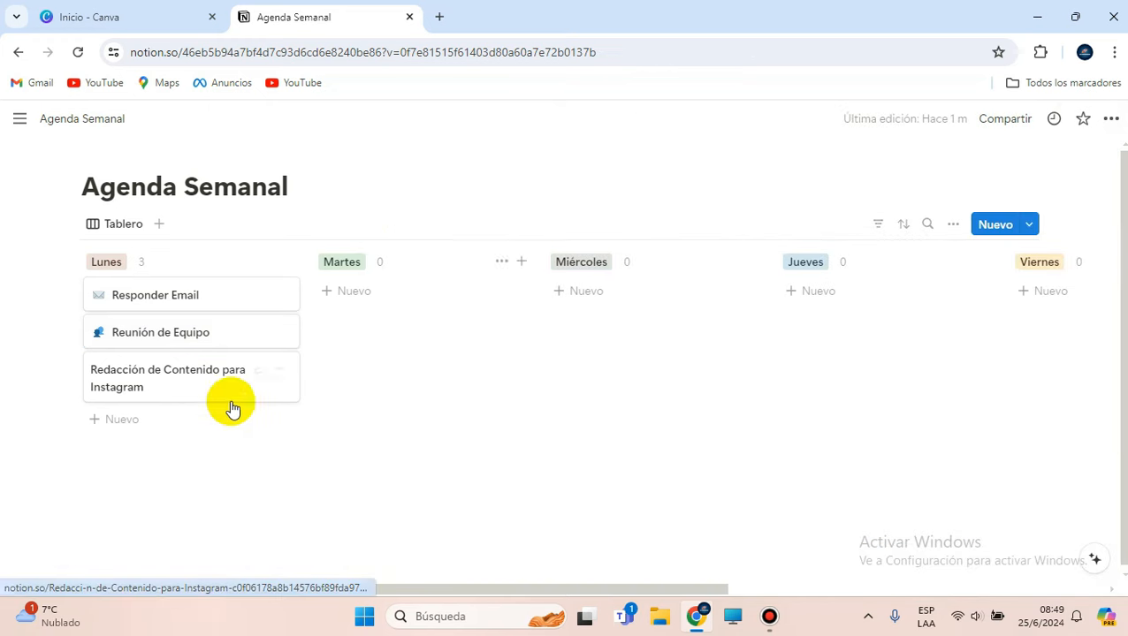
Open the Redacción de Contenido para Instagram card and set its icon to the blue speech balloon emoji.
{"action": "left_click", "coordinate": [141, 371]}
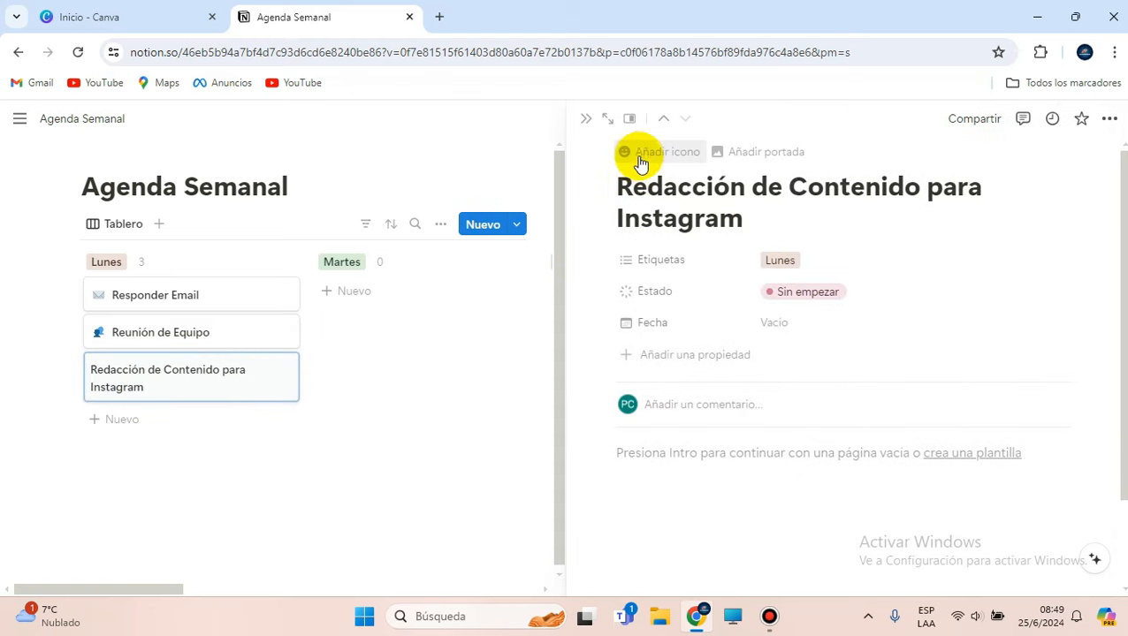
{"action": "left_click", "coordinate": [640, 160]}
{"action": "left_click", "coordinate": [638, 179]}
{"action": "type", "text": "redes"}
{"action": "key", "text": "BackSpace"}
{"action": "key", "text": "BackSpace"}
{"action": "key", "text": "BackSpace"}
{"action": "key", "text": "BackSpace"}
{"action": "key", "text": "BackSpace"}
{"action": "type", "text": "s"}
{"action": "key", "text": "BackSpace"}
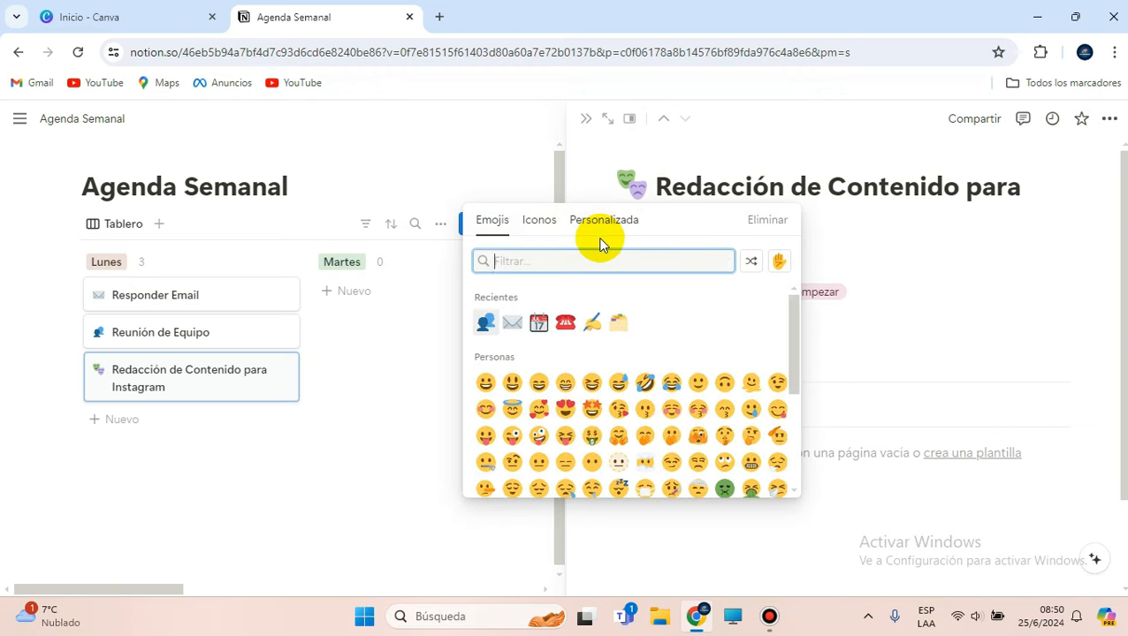
{"action": "scroll", "coordinate": [737, 428], "scroll_direction": "down", "scroll_amount": 5}
{"action": "scroll", "coordinate": [559, 463], "scroll_direction": "up", "scroll_amount": 1}
{"action": "left_click", "coordinate": [568, 356]}
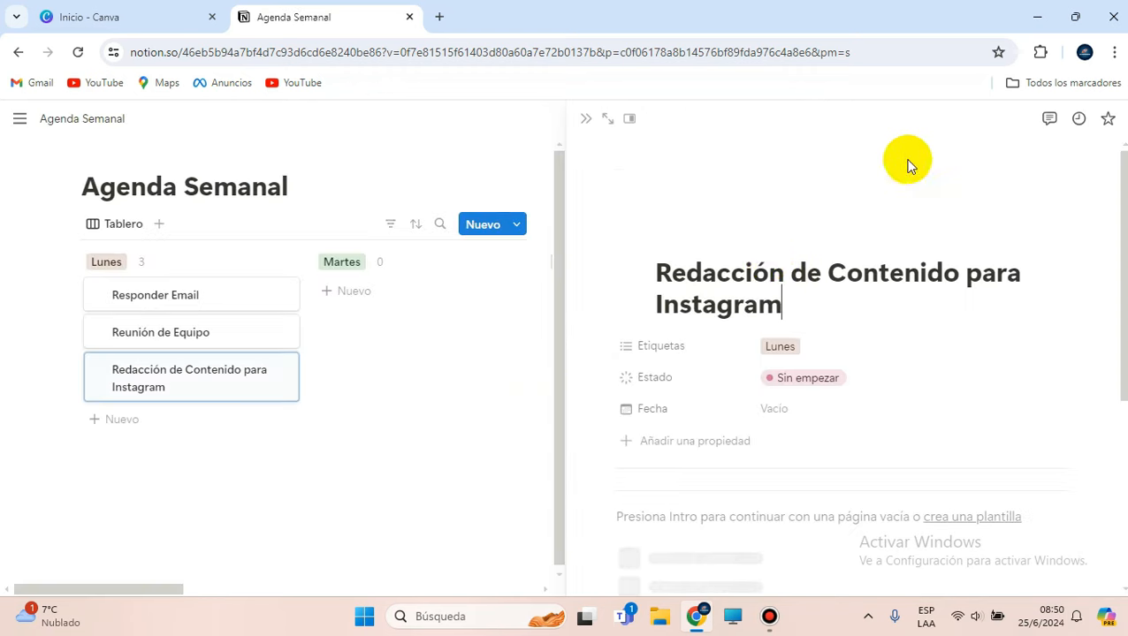
Search Unsplash for "redes" and set the photo of a smartphone showing app icons as the Instagram content card's cover.
{"action": "left_click", "coordinate": [905, 162]}
{"action": "left_click", "coordinate": [858, 190]}
{"action": "left_click", "coordinate": [919, 230]}
{"action": "type", "text": "redes"}
{"action": "scroll", "coordinate": [856, 502], "scroll_direction": "down", "scroll_amount": 3}
{"action": "scroll", "coordinate": [855, 502], "scroll_direction": "up", "scroll_amount": 3}
{"action": "left_click", "coordinate": [839, 355]}
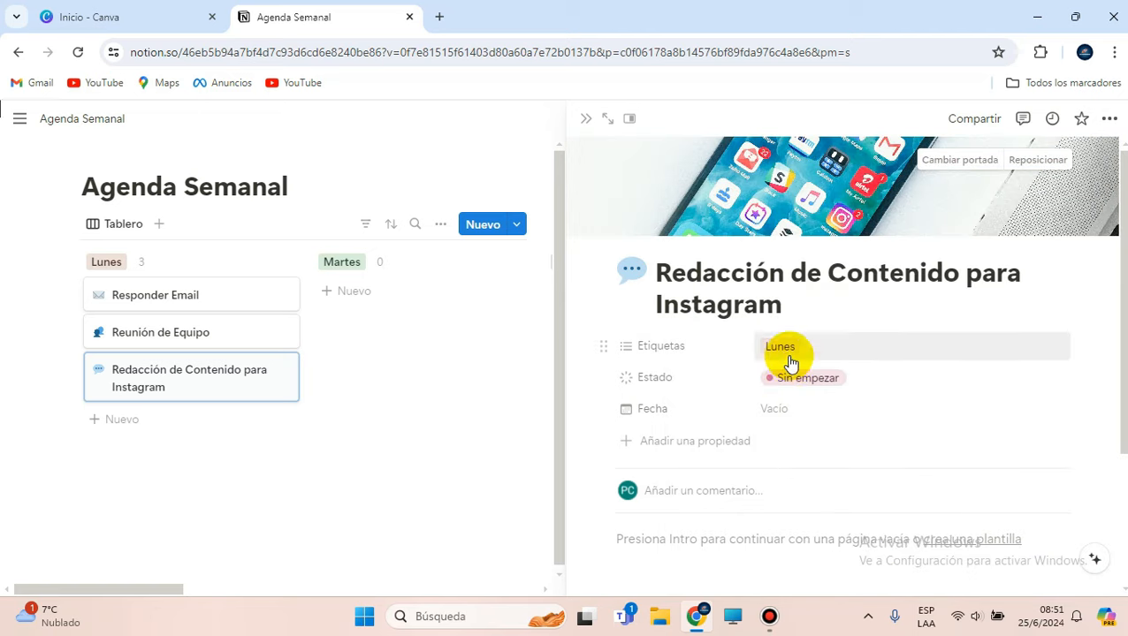
{"action": "left_click", "coordinate": [642, 541]}
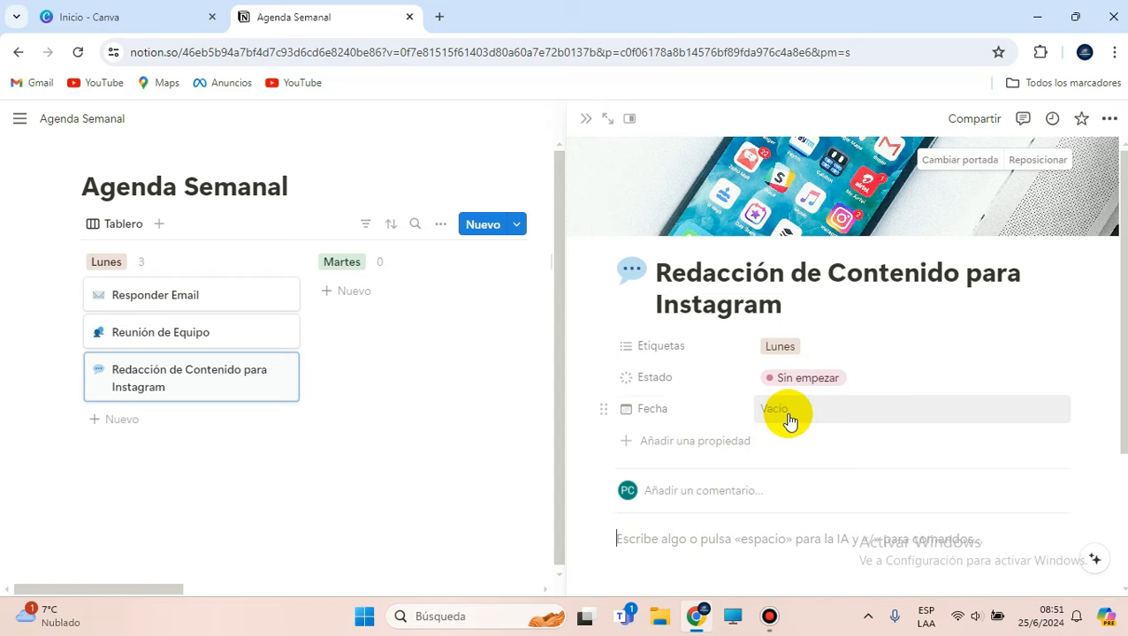
{"action": "scroll", "coordinate": [789, 420], "scroll_direction": "down", "scroll_amount": 1}
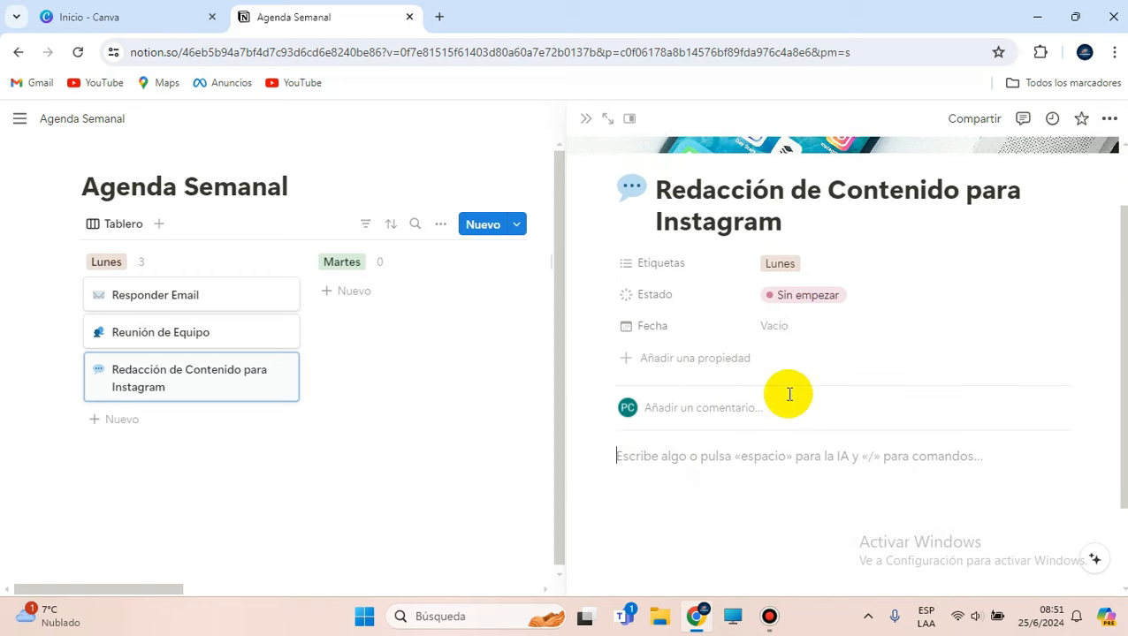
{"action": "left_click", "coordinate": [679, 457]}
{"action": "type", "text": "/"}
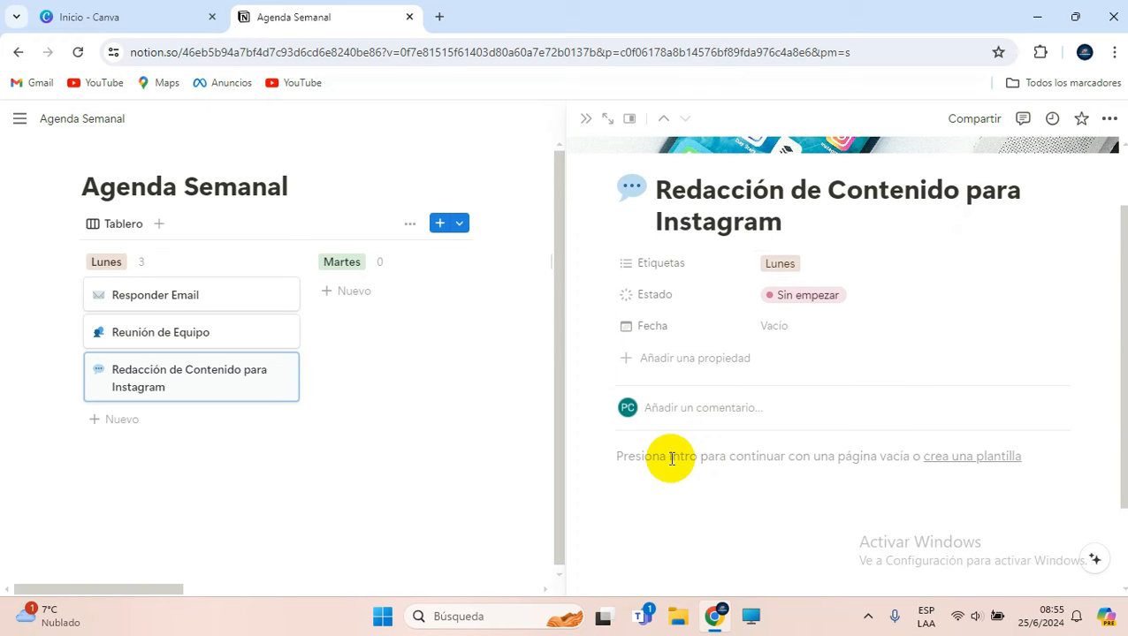
Insert a subpage titled "Calendario Instagram" in the body of the Redacción de Contenido para Instagram card.
{"action": "left_click", "coordinate": [671, 458]}
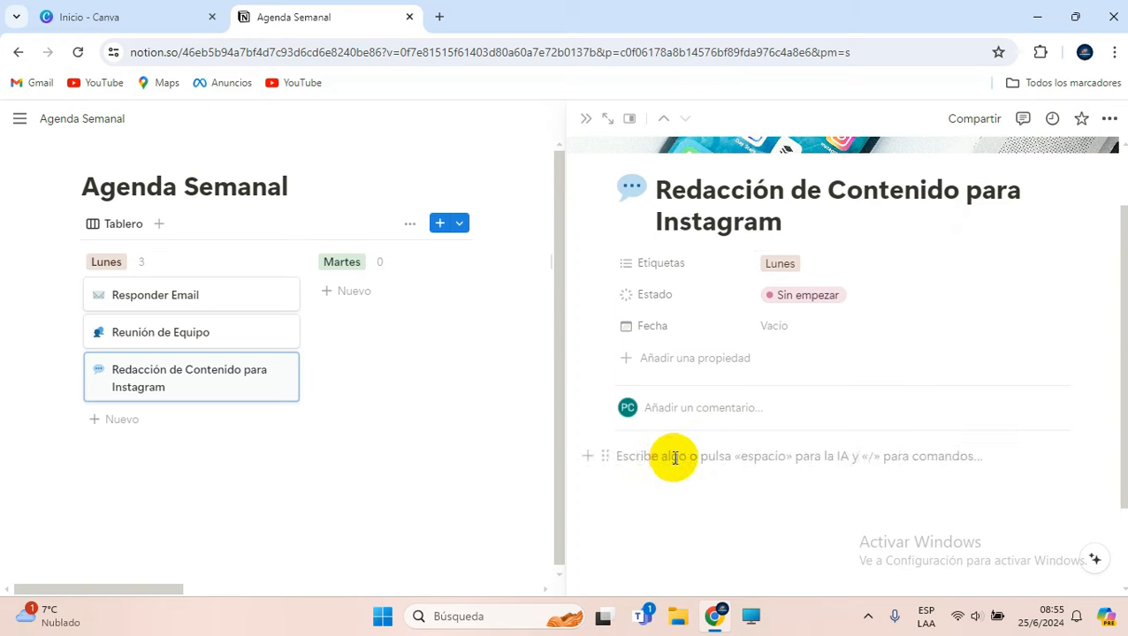
{"action": "type", "text": "/"}
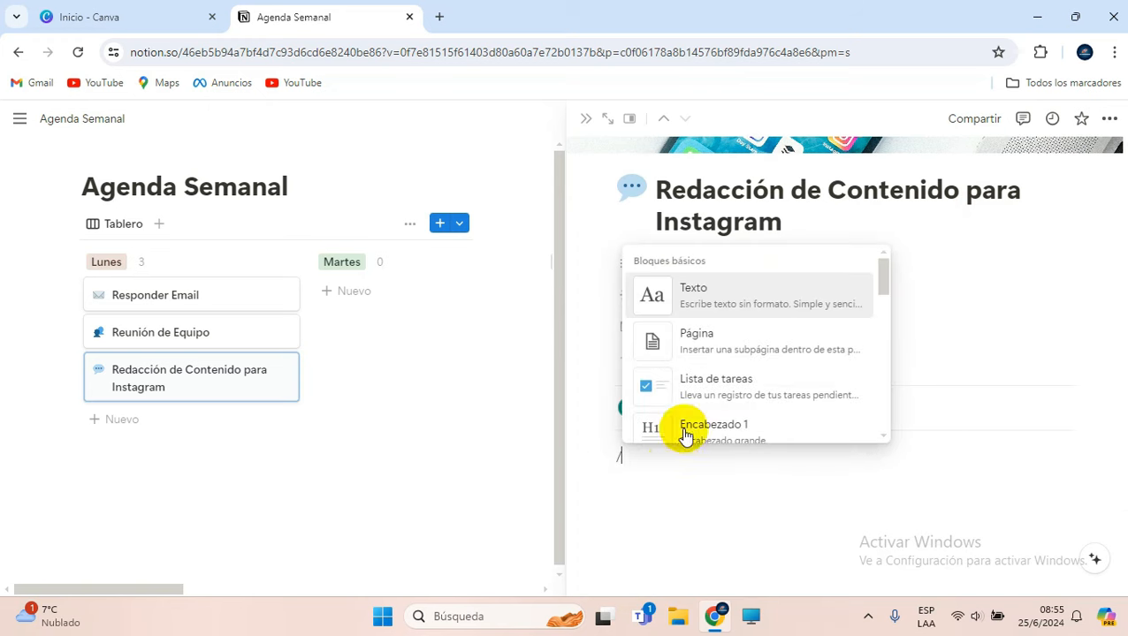
{"action": "left_click", "coordinate": [699, 341]}
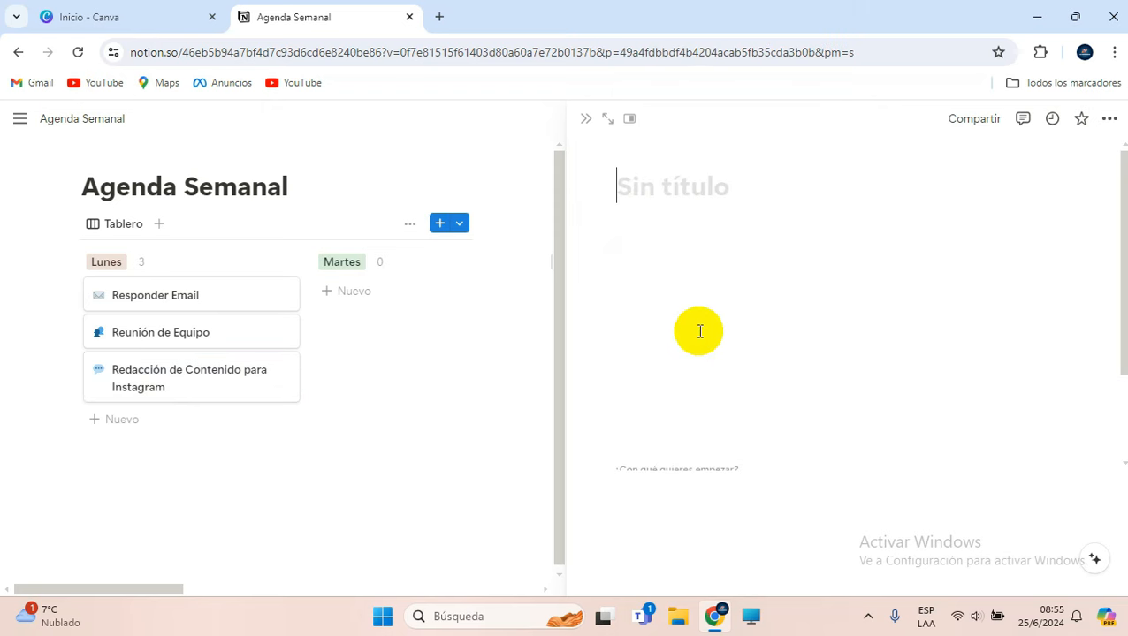
{"action": "type", "text": "Cal"}
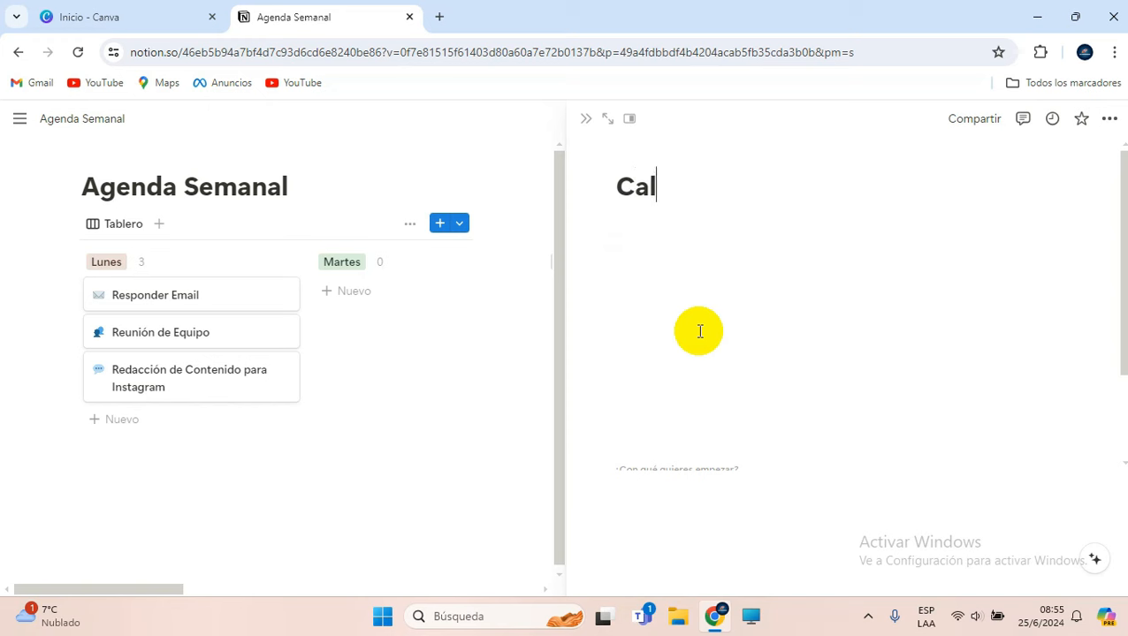
{"action": "type", "text": "endario"}
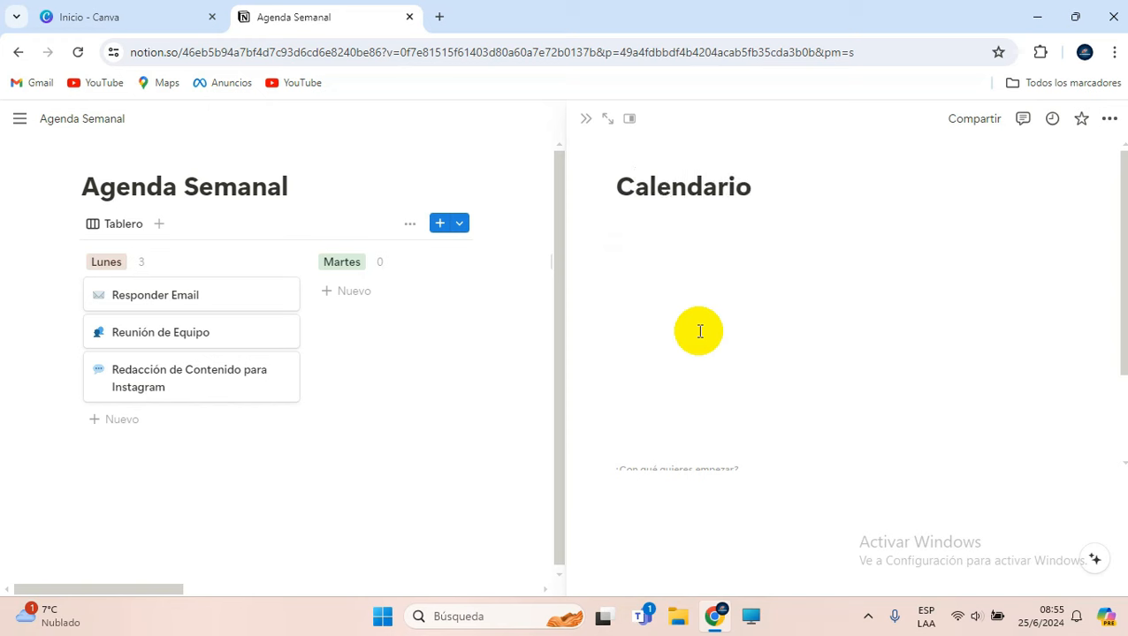
{"action": "type", "text": " Instagram"}
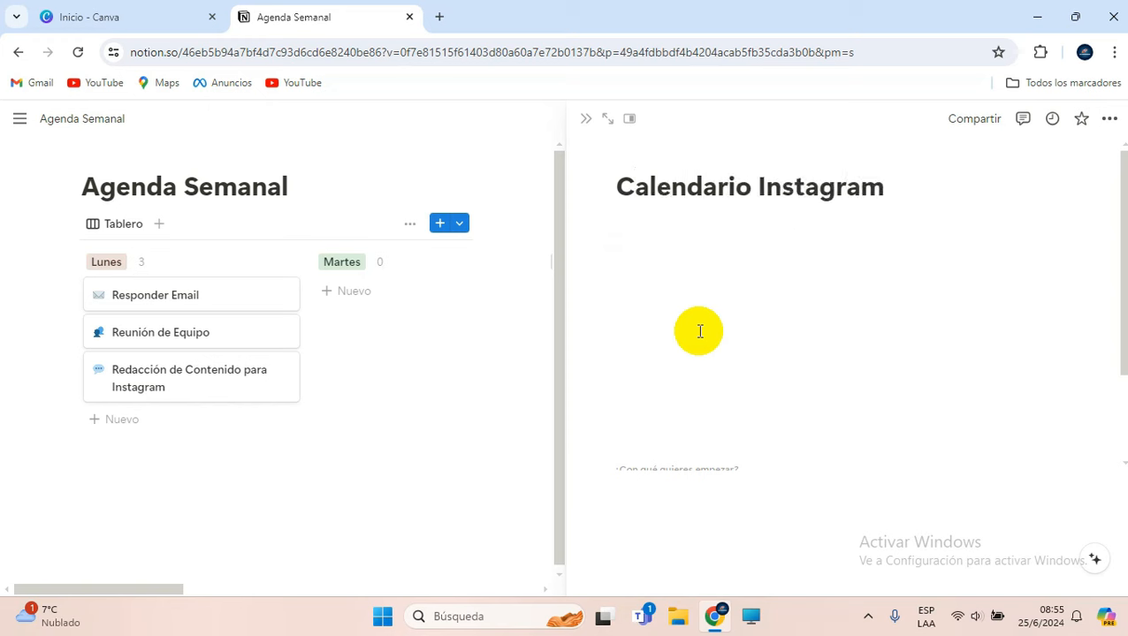
Give the Calendario Instagram subpage the red calendar emoji as its icon.
{"action": "left_click", "coordinate": [643, 154]}
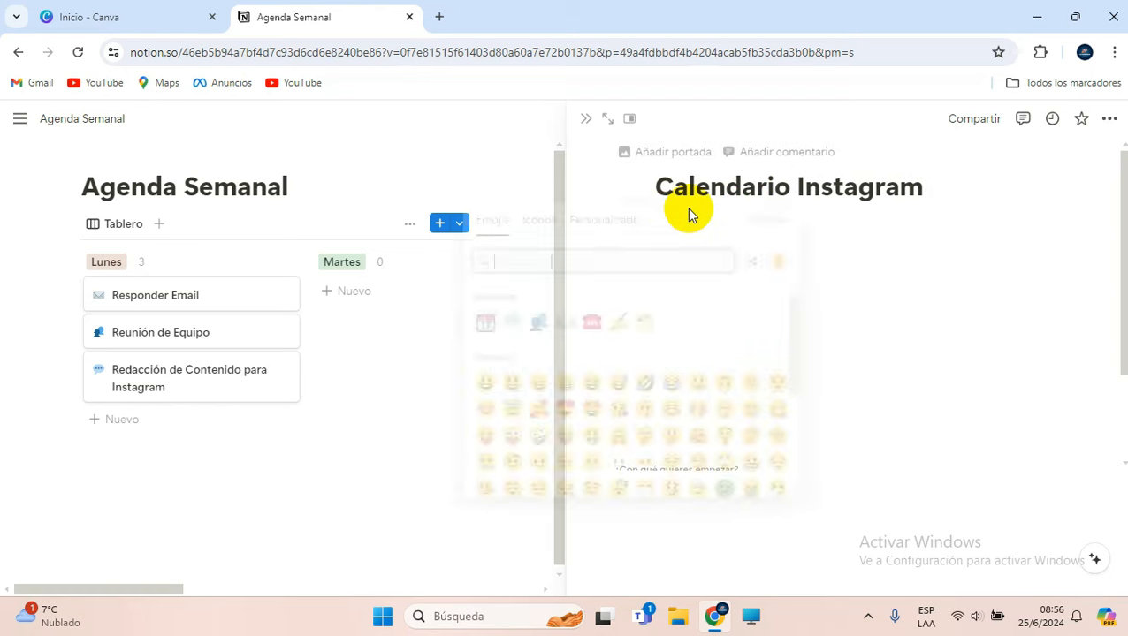
{"action": "left_click", "coordinate": [486, 322]}
{"action": "left_click", "coordinate": [573, 360]}
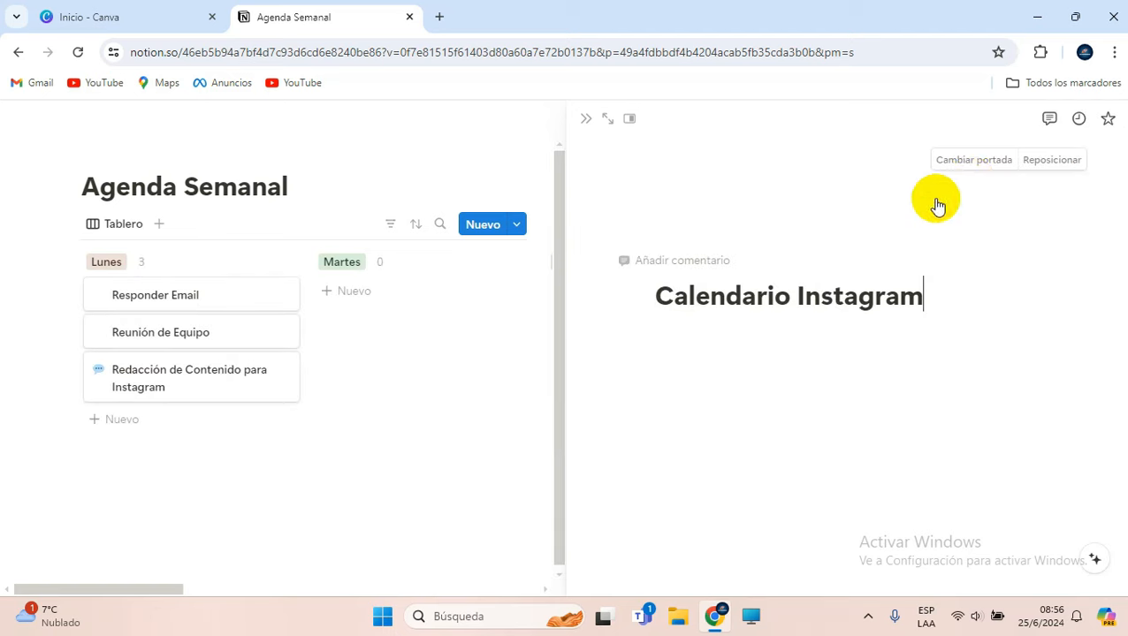
Search Unsplash for "redactar contenido" and set the desk photo with a tablet and smartwatch as the Calendario Instagram cover.
{"action": "left_click", "coordinate": [968, 161]}
{"action": "left_click", "coordinate": [848, 191]}
{"action": "type", "text": "redactar contenido"}
{"action": "left_click", "coordinate": [946, 278]}
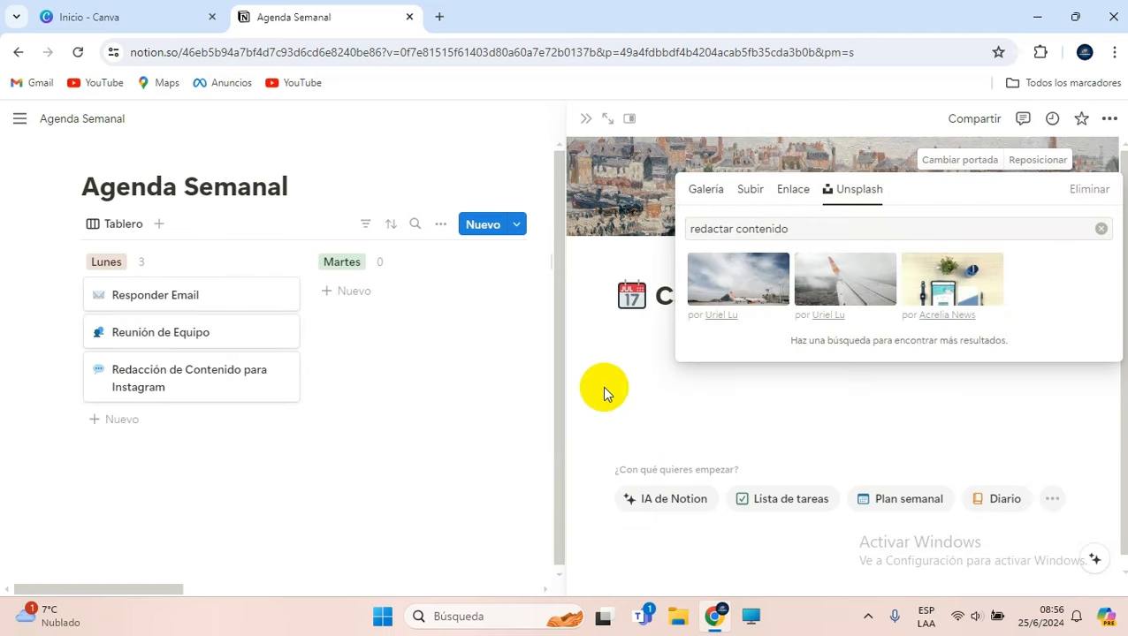
{"action": "left_click", "coordinate": [604, 392]}
{"action": "scroll", "coordinate": [677, 507], "scroll_direction": "down", "scroll_amount": 1}
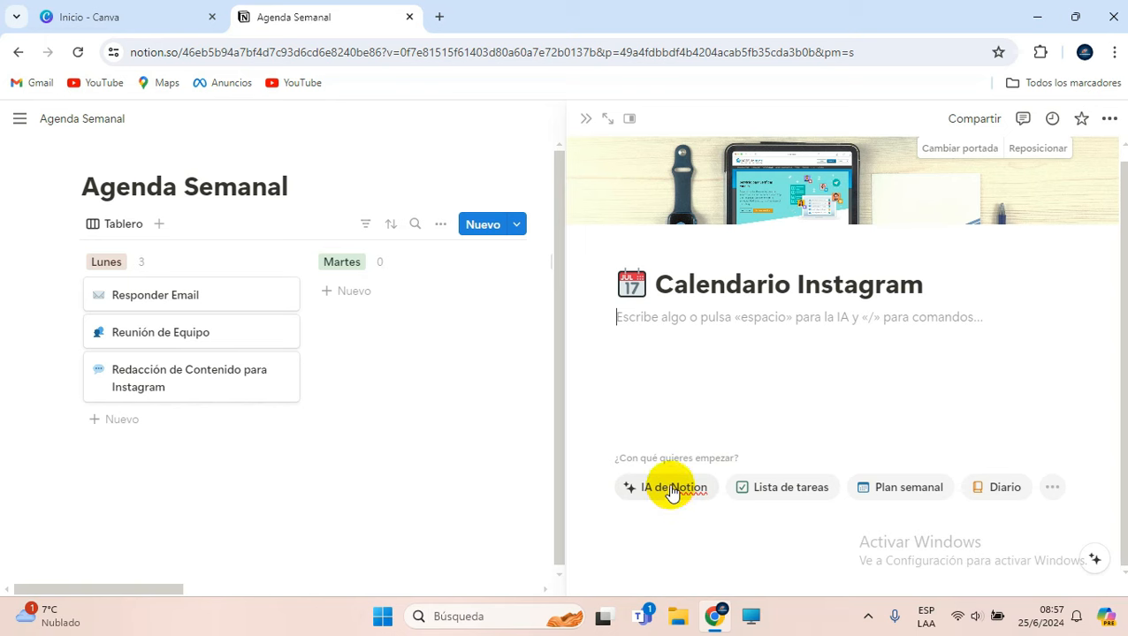
Replace the suggested Notion AI prompt with "En una tabla realiza un calendario de contenido para instagram para una cuenta que habla sobre".
{"action": "left_click", "coordinate": [672, 489]}
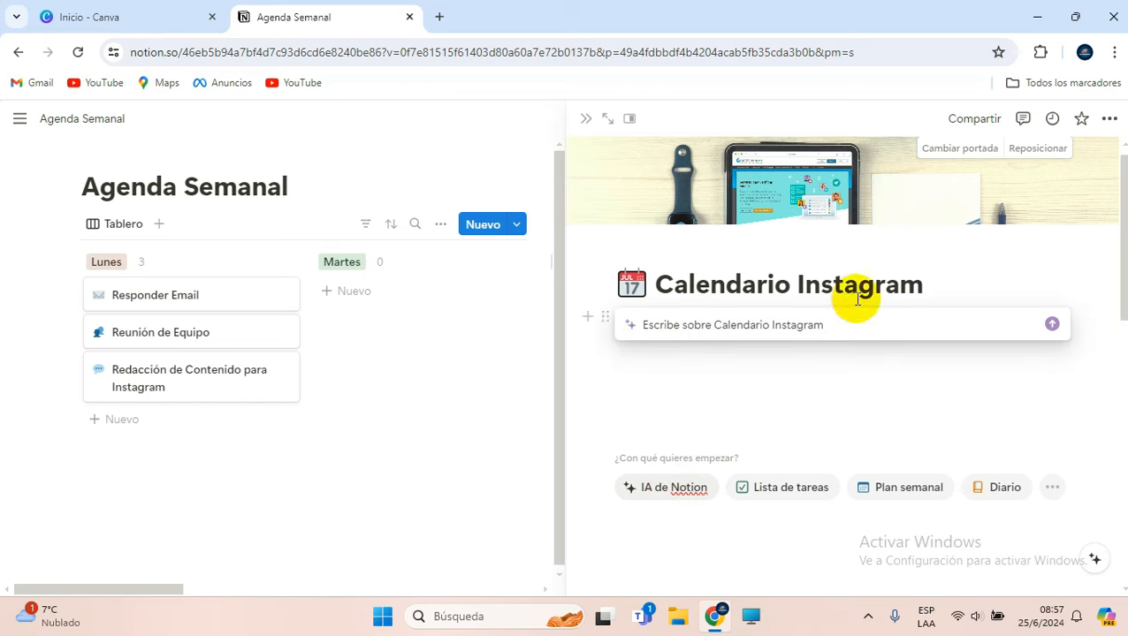
{"action": "left_click_drag", "start_coordinate": [846, 320], "coordinate": [639, 327]}
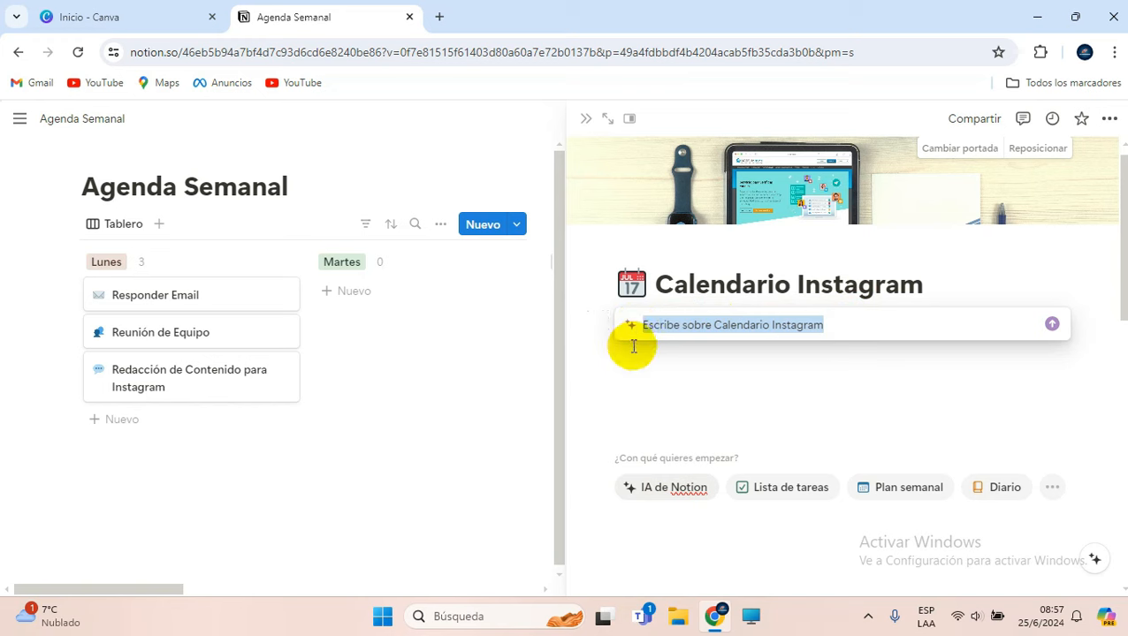
{"action": "type", "text": "En una tabla redacta"}
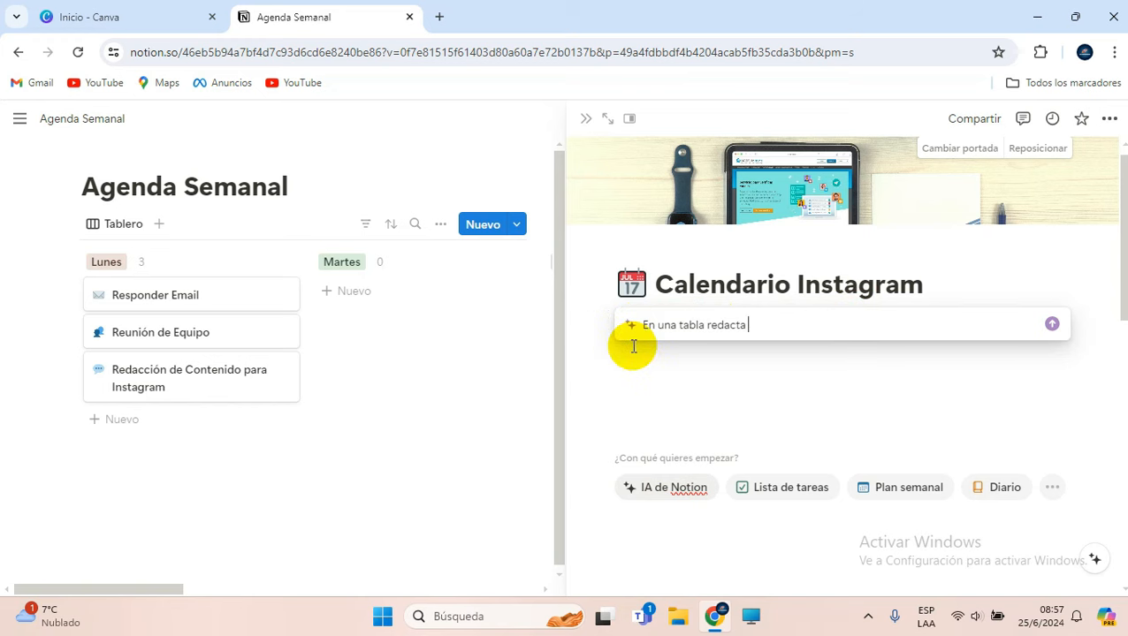
{"action": "type", "text": " instagram que hable so"}
{"action": "key", "text": "BackSpace"}
{"action": "key", "text": "BackSpace"}
{"action": "key", "text": "BackSpace"}
{"action": "key", "text": "BackSpace"}
{"action": "key", "text": "BackSpace"}
{"action": "key", "text": "BackSpace"}
{"action": "key", "text": "BackSpace"}
{"action": "key", "text": "BackSpace"}
{"action": "key", "text": "BackSpace"}
{"action": "key", "text": "BackSpace"}
{"action": "key", "text": "BackSpace"}
{"action": "key", "text": "BackSpace"}
{"action": "type", "text": "para una cuenta que habla sobr"}
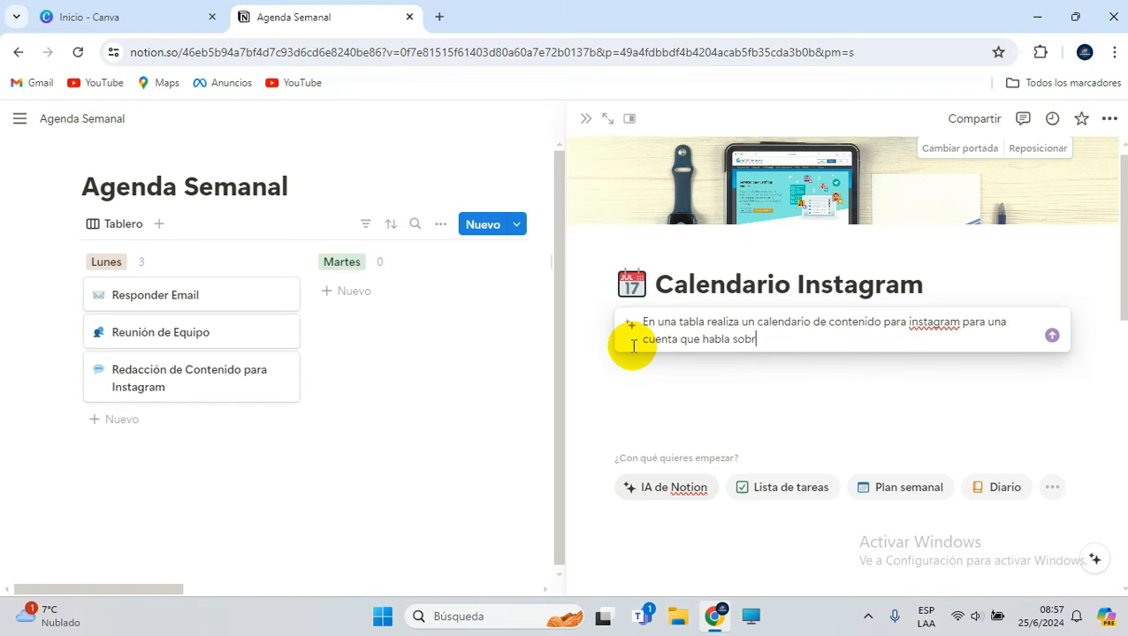
Extend the prompt with time planning for entrepreneurs, reels and carousel ideas, columns for title, description, hashtag and idea, and 5 contents from lunes to viernes.
{"action": "type", "text": " del tiempo para emprendedores. Incluye ideas de reels, carruseles"}
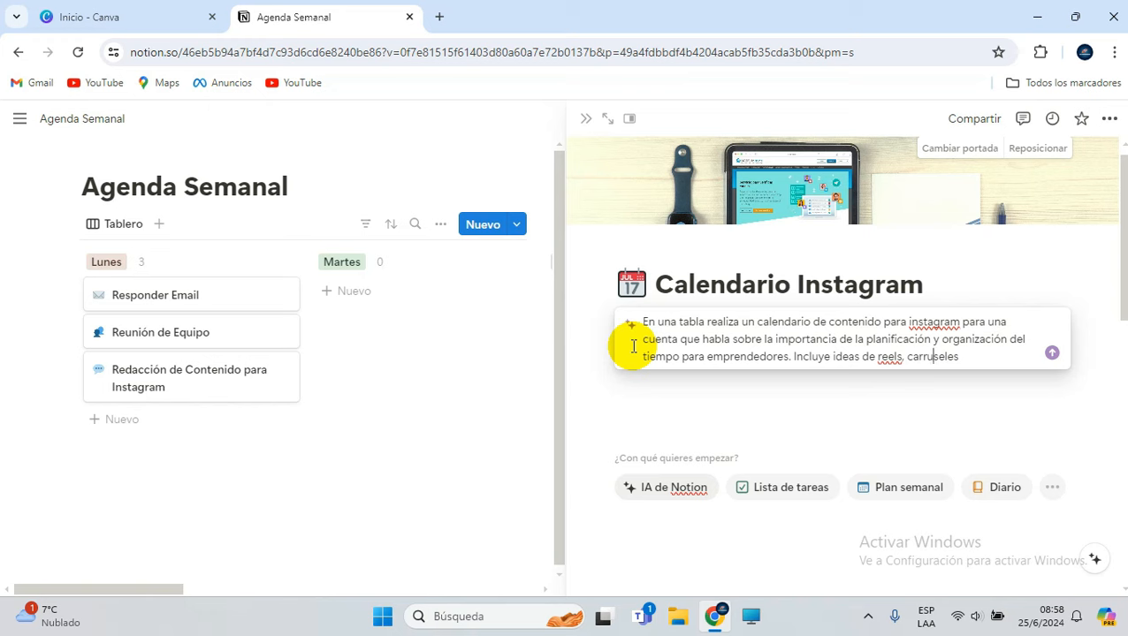
{"action": "type", "text": " tener titulo del post, descripción del post con llamado a la acción,"}
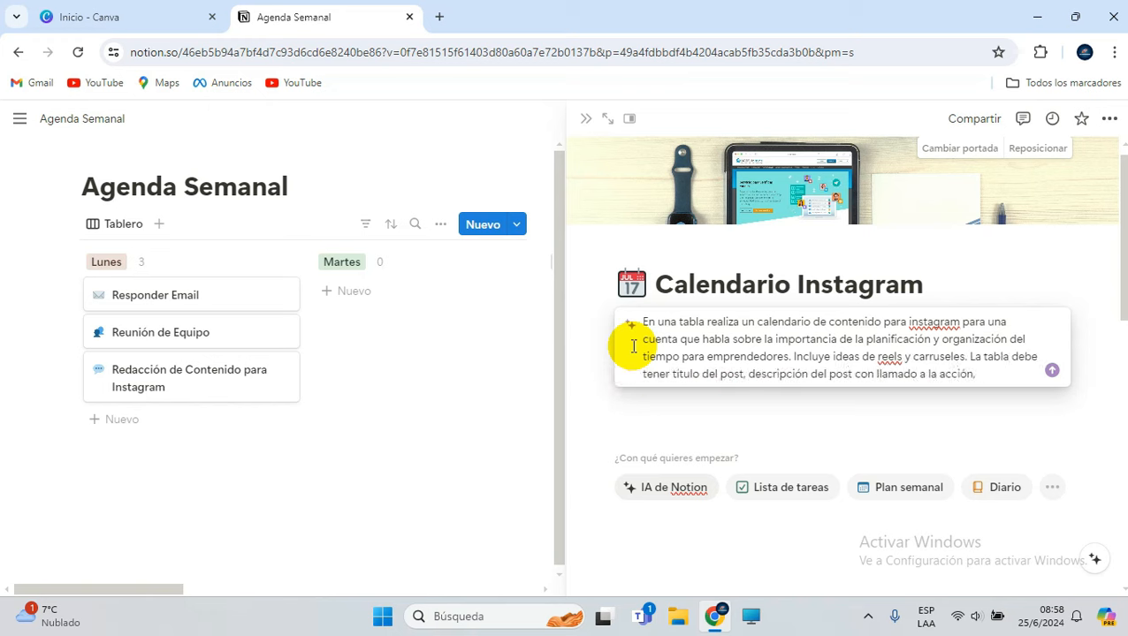
{"action": "type", "text": "idea descriptiva para realizar"}
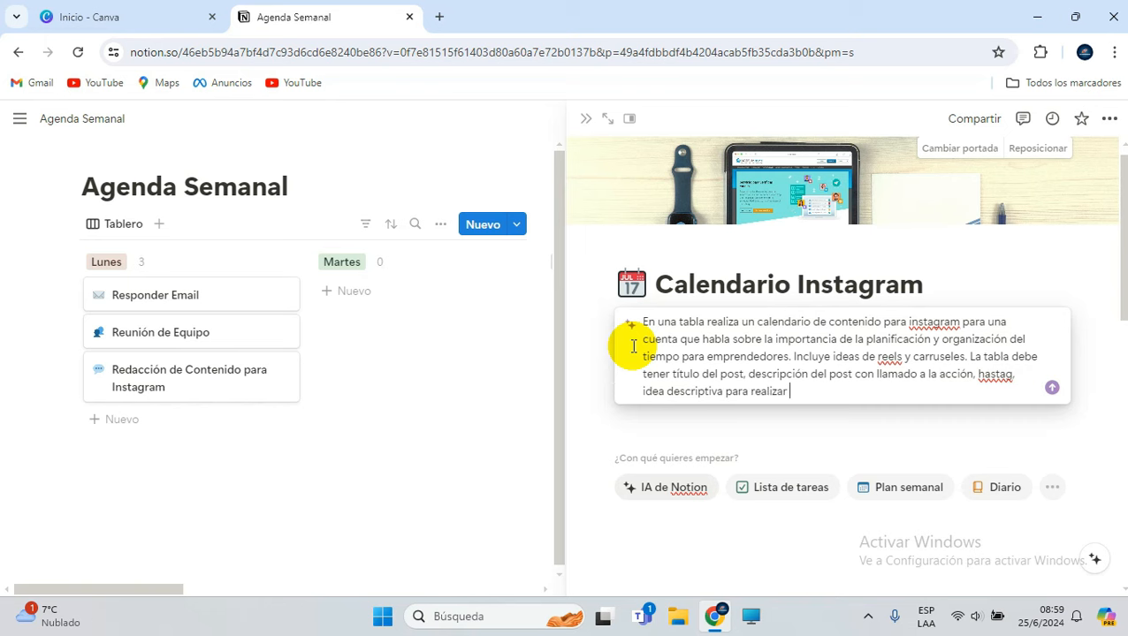
{"action": "type", "text": " ideas de contenidos, distribuir en la semana de lunes a viernes."}
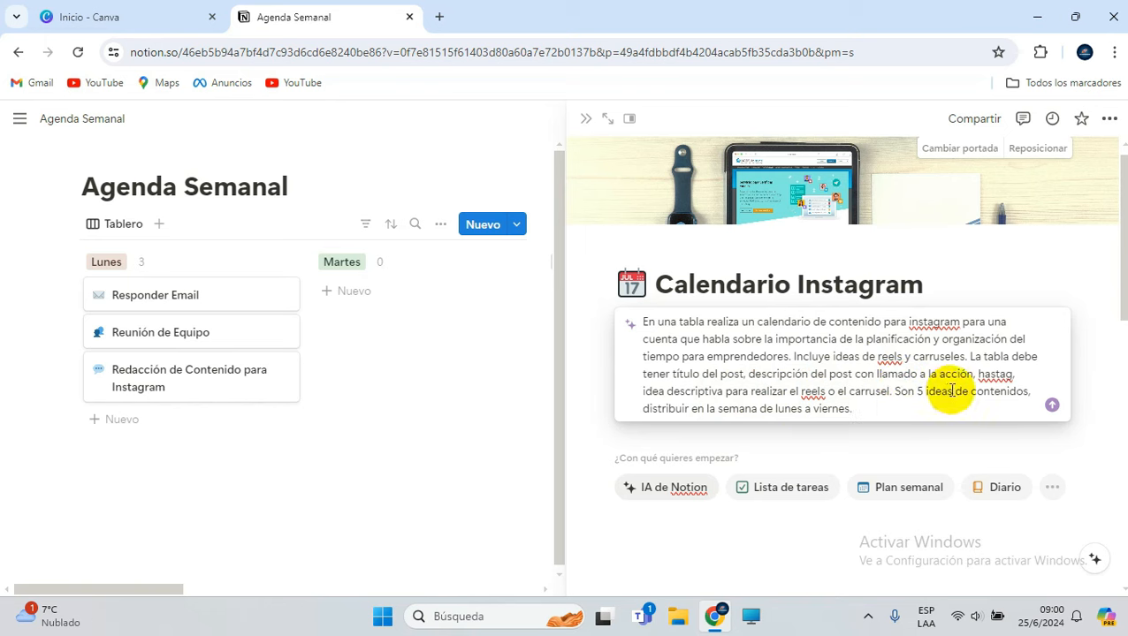
Insert "diarias" after "5 ideas de contenidos" in the prompt and submit it to generate the calendar table.
{"action": "left_click", "coordinate": [1024, 389]}
{"action": "type", "text": "diarias,"}
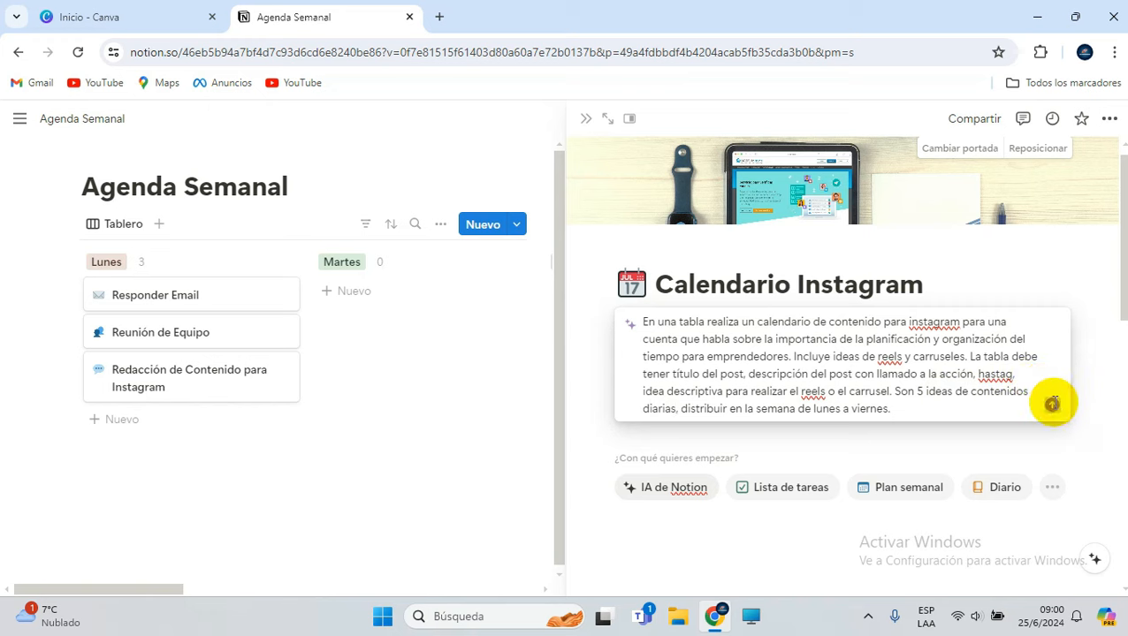
{"action": "left_click", "coordinate": [1052, 404]}
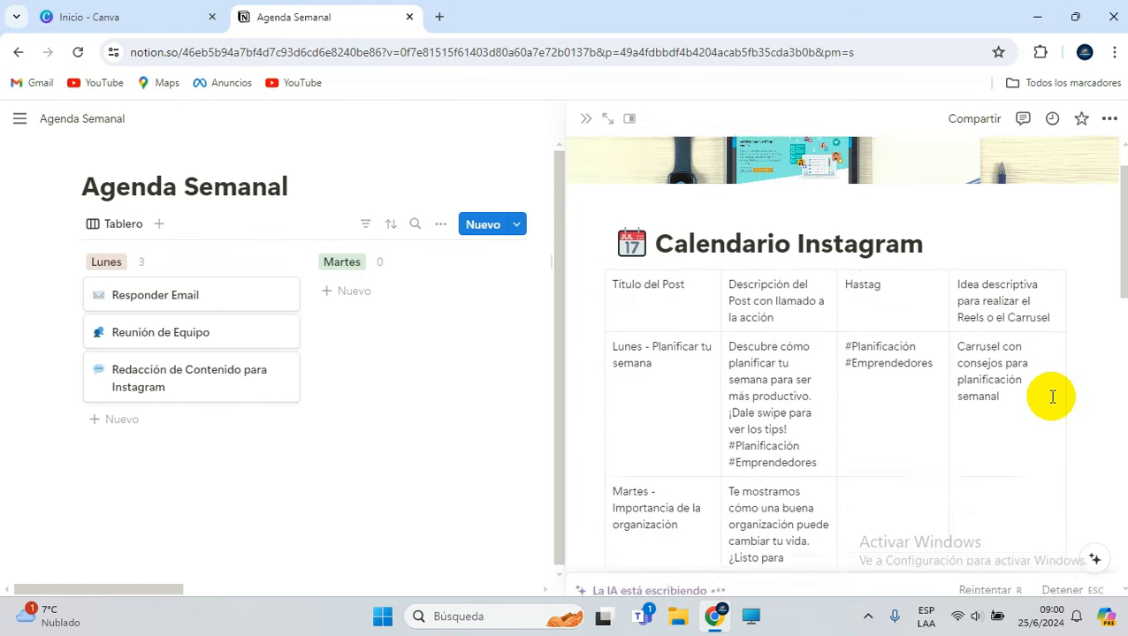
Review the generated Instagram calendar table from the Lunes row to the Viernes row, including the AI follow-up options.
{"action": "scroll", "coordinate": [966, 414], "scroll_direction": "down", "scroll_amount": 3}
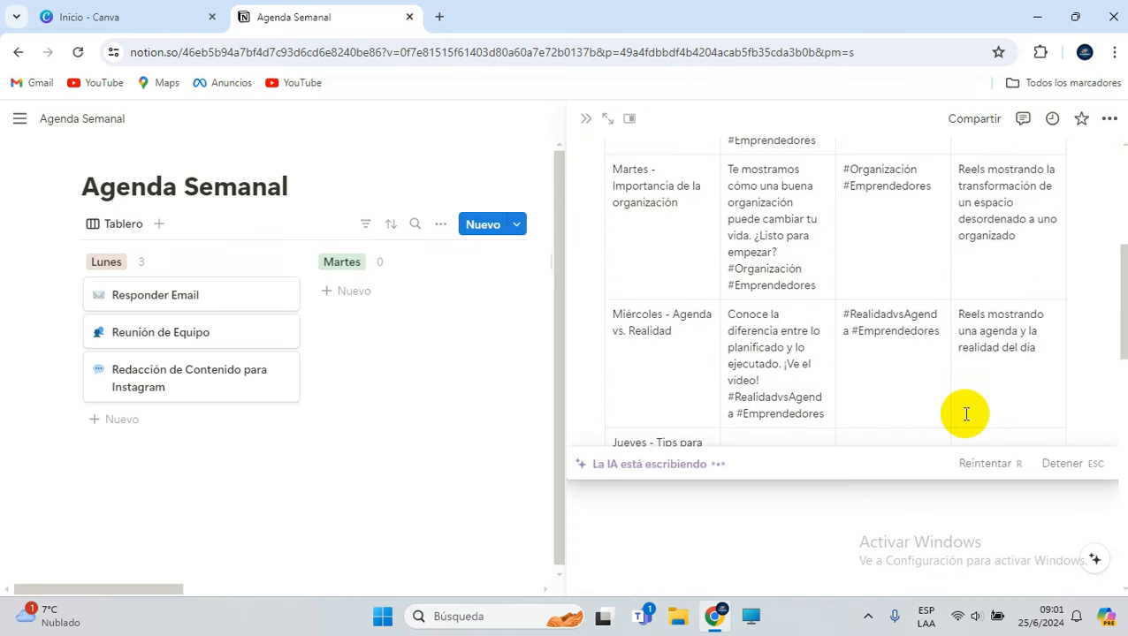
{"action": "scroll", "coordinate": [964, 415], "scroll_direction": "up", "scroll_amount": 8}
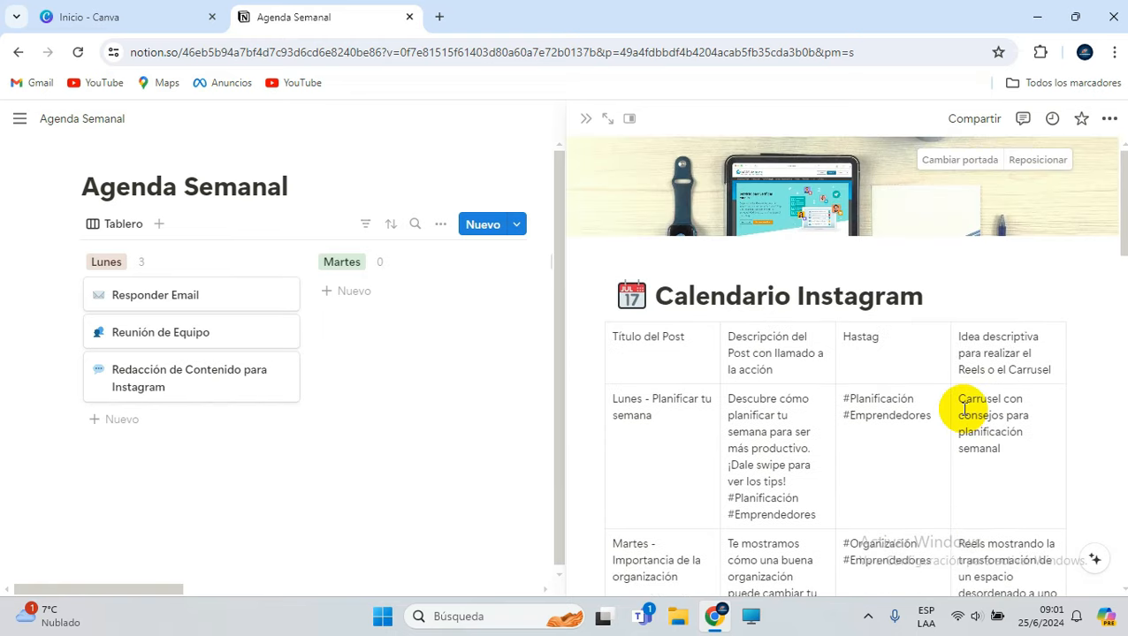
{"action": "scroll", "coordinate": [964, 408], "scroll_direction": "down", "scroll_amount": 8}
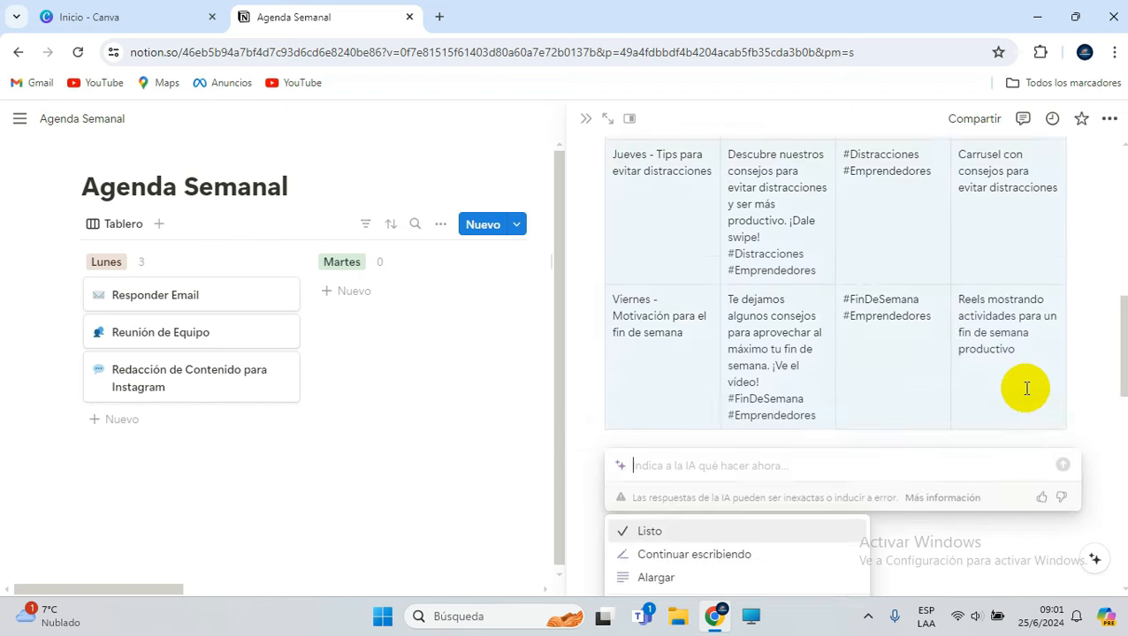
{"action": "scroll", "coordinate": [1029, 389], "scroll_direction": "up", "scroll_amount": 2}
{"action": "scroll", "coordinate": [1027, 389], "scroll_direction": "up", "scroll_amount": 5}
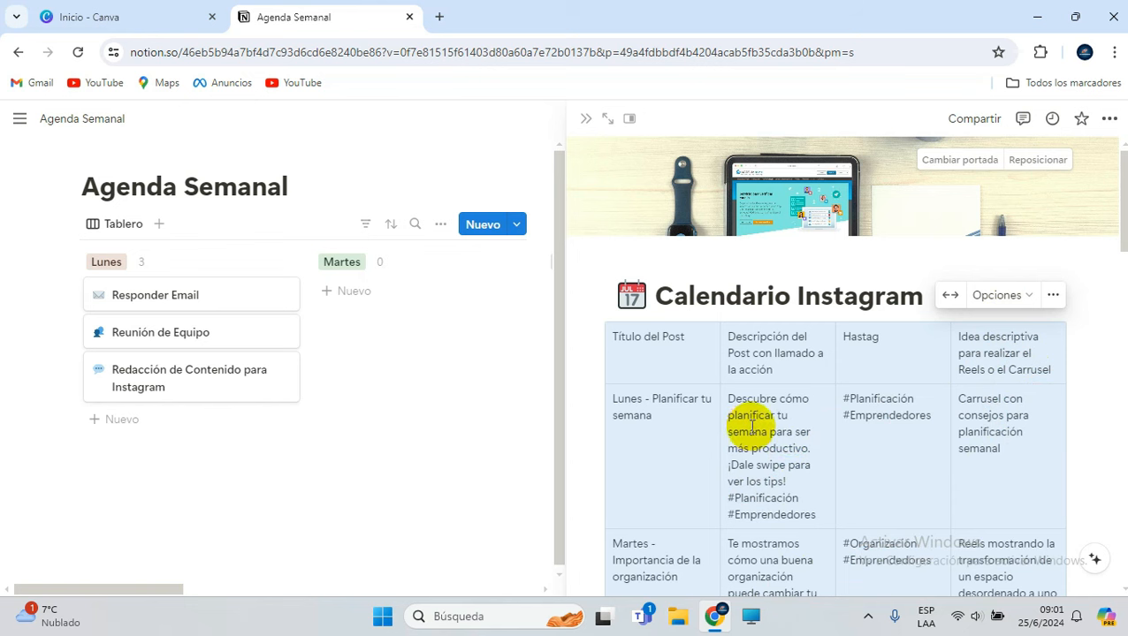
{"action": "scroll", "coordinate": [752, 422], "scroll_direction": "down", "scroll_amount": 9}
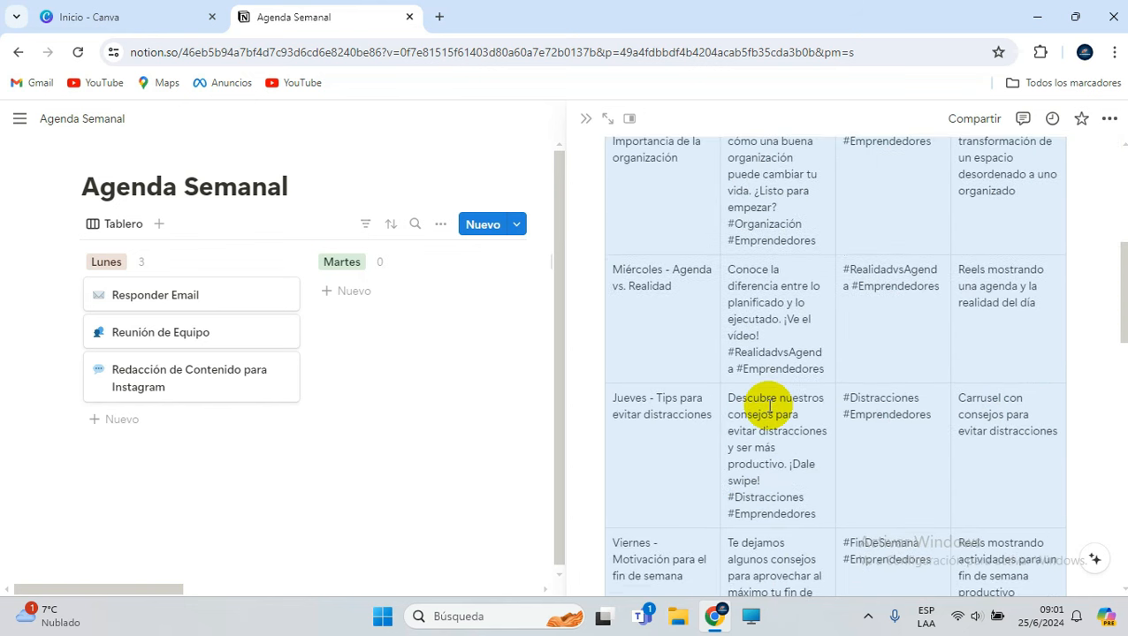
{"action": "scroll", "coordinate": [769, 406], "scroll_direction": "down", "scroll_amount": 5}
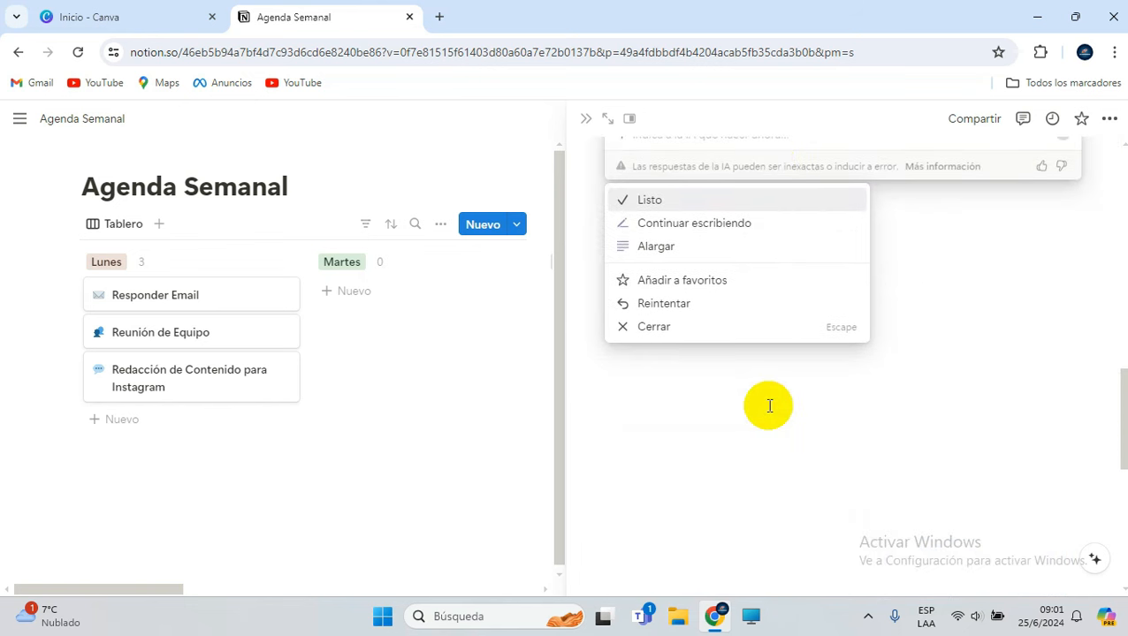
{"action": "scroll", "coordinate": [769, 406], "scroll_direction": "up", "scroll_amount": 3}
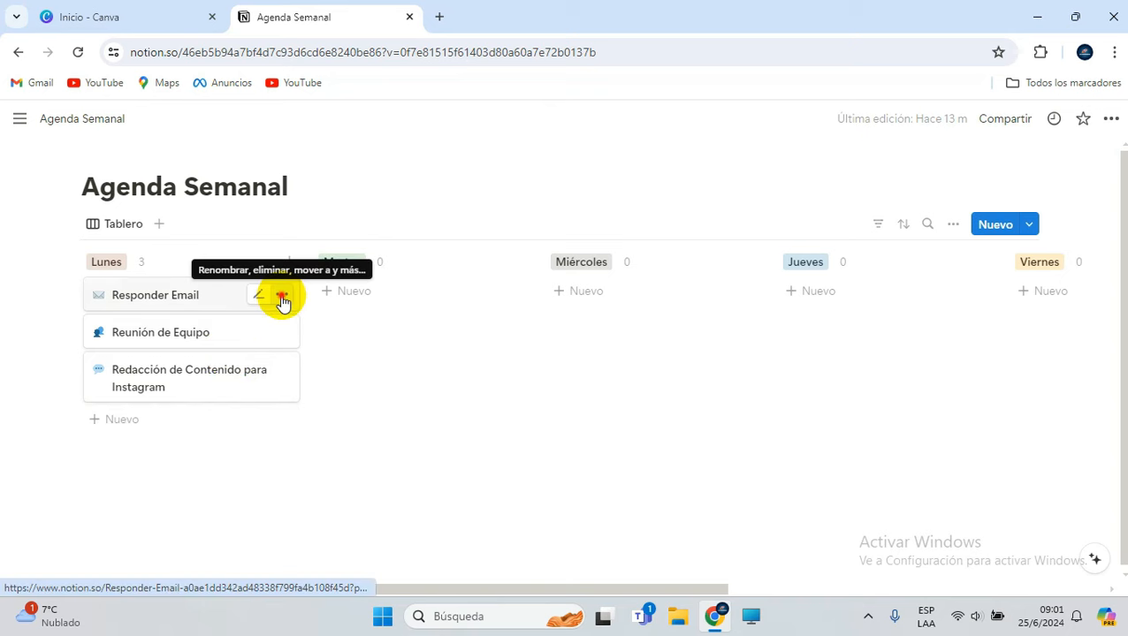
Duplicate the Responder Email card in the Lunes group and move the copy to Martes.
{"action": "left_click", "coordinate": [281, 297]}
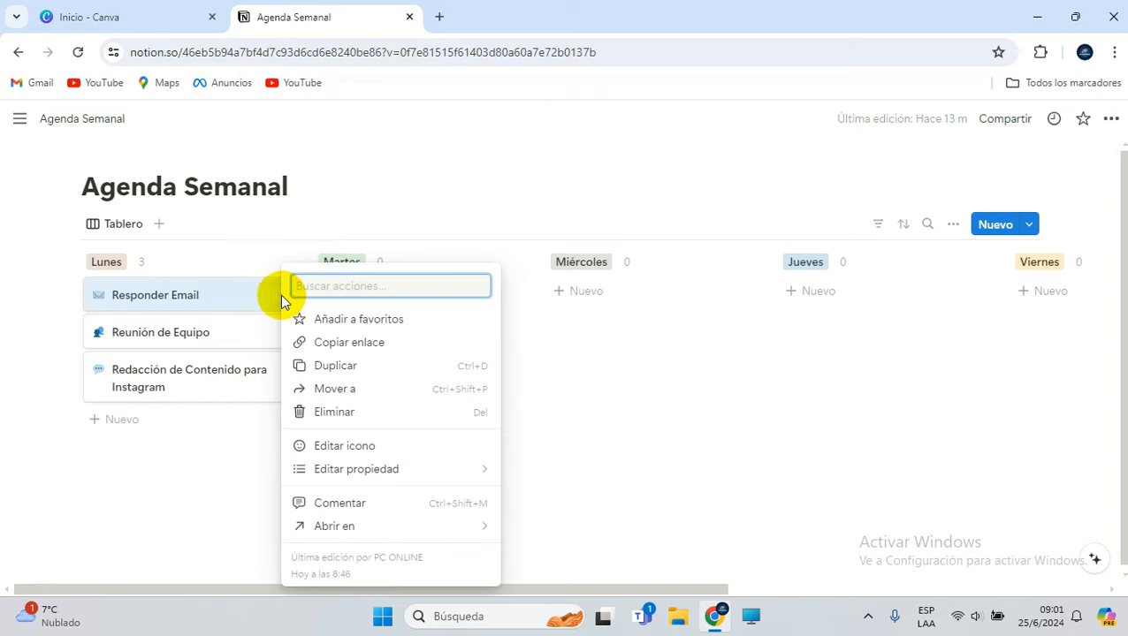
{"action": "left_click", "coordinate": [329, 366]}
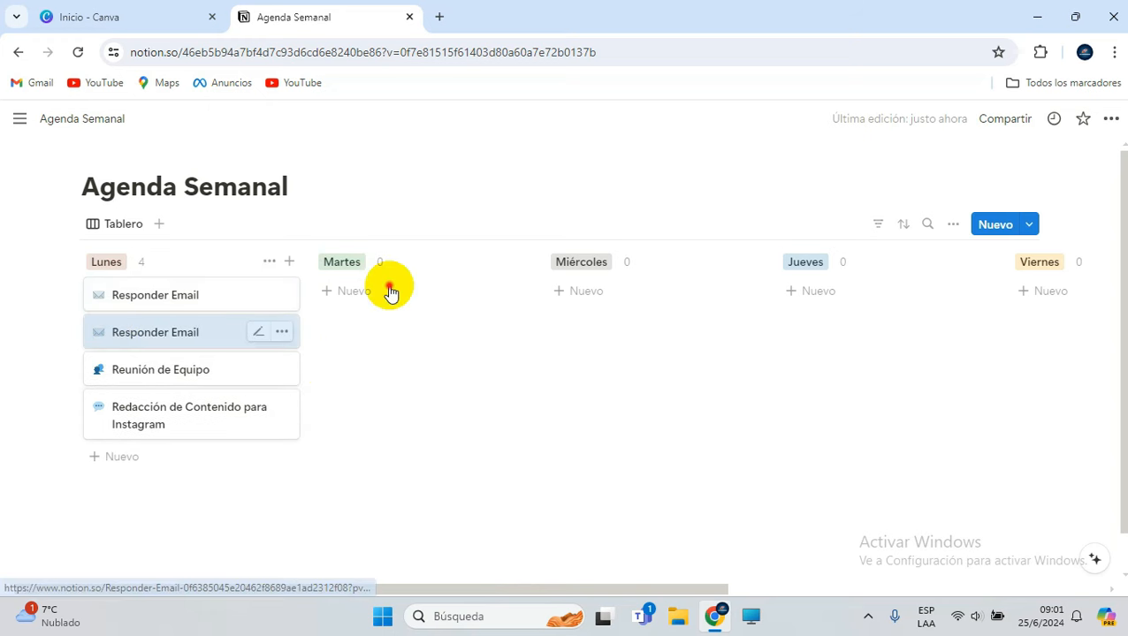
{"action": "left_click_drag", "start_coordinate": [392, 292], "coordinate": [390, 294]}
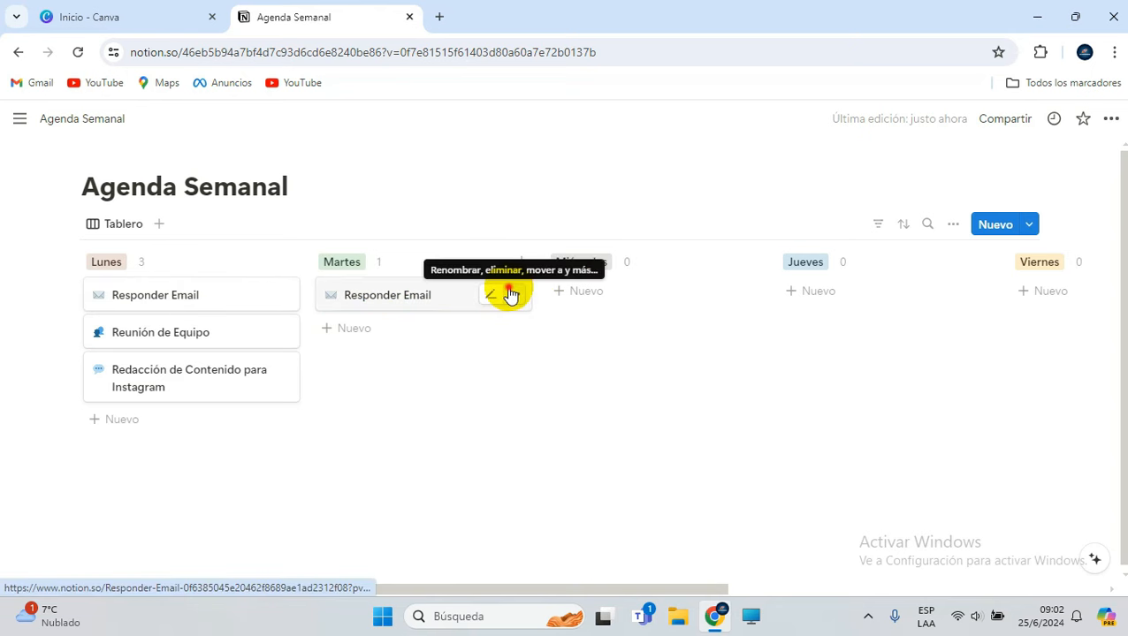
Set the date of the Martes Responder Email card to 2 July 2024 and close the card.
{"action": "left_click", "coordinate": [510, 293]}
{"action": "left_click", "coordinate": [419, 299]}
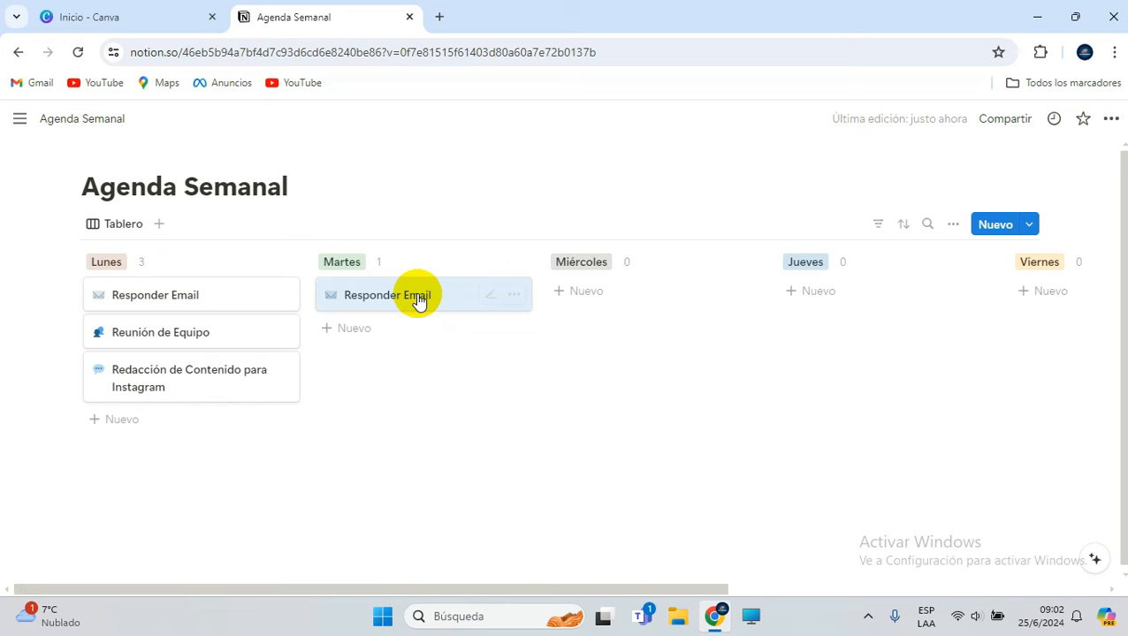
{"action": "left_click", "coordinate": [419, 299]}
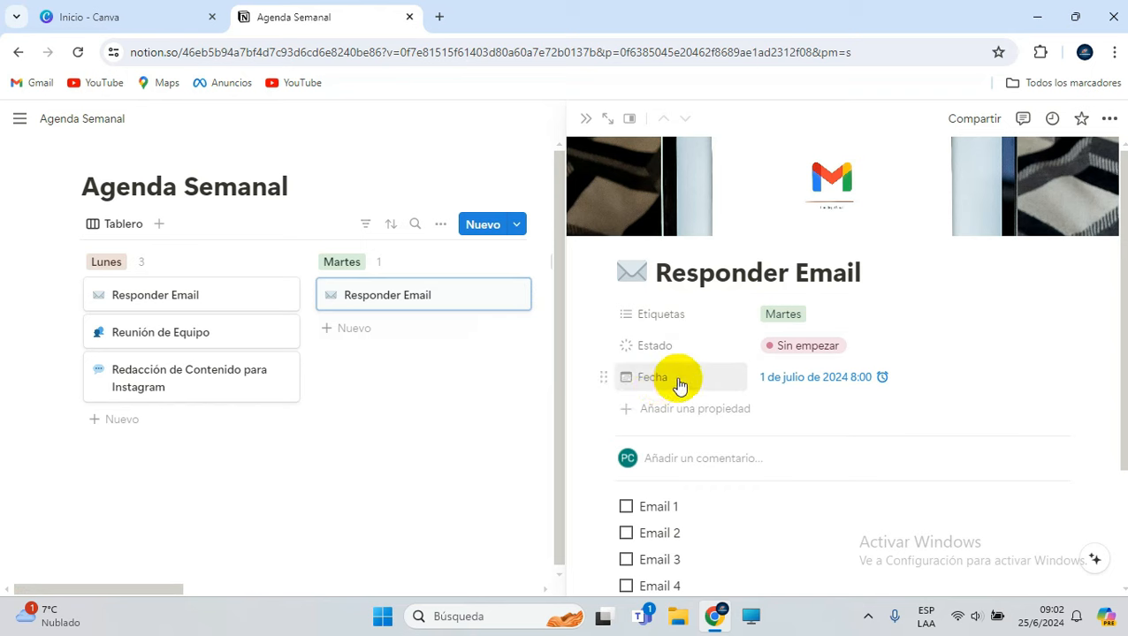
{"action": "left_click", "coordinate": [802, 376]}
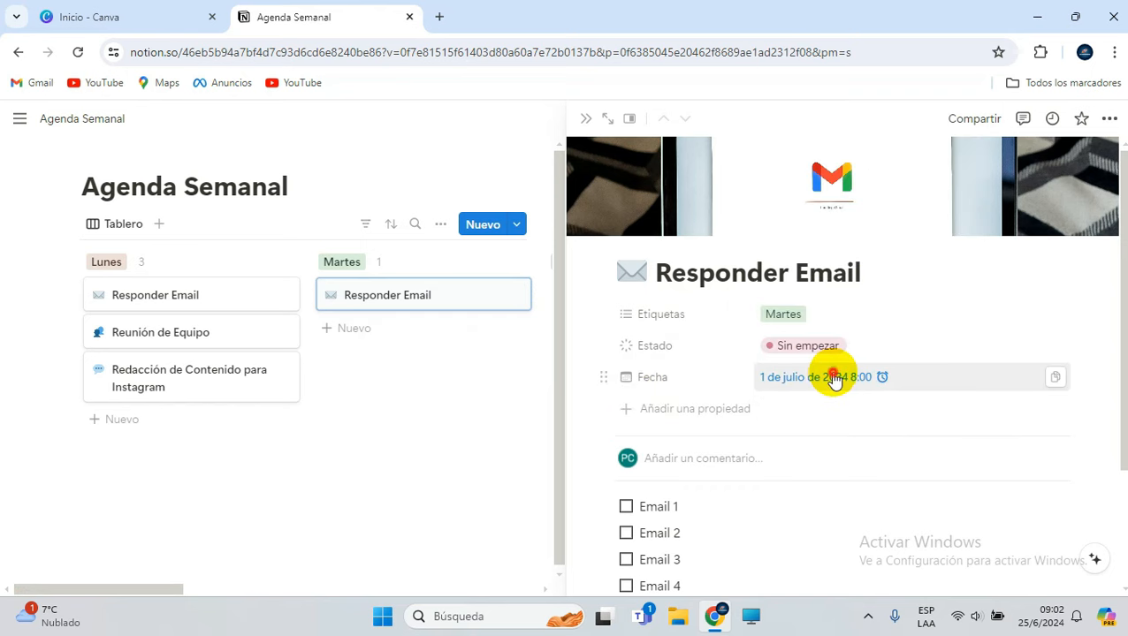
{"action": "left_click", "coordinate": [834, 379]}
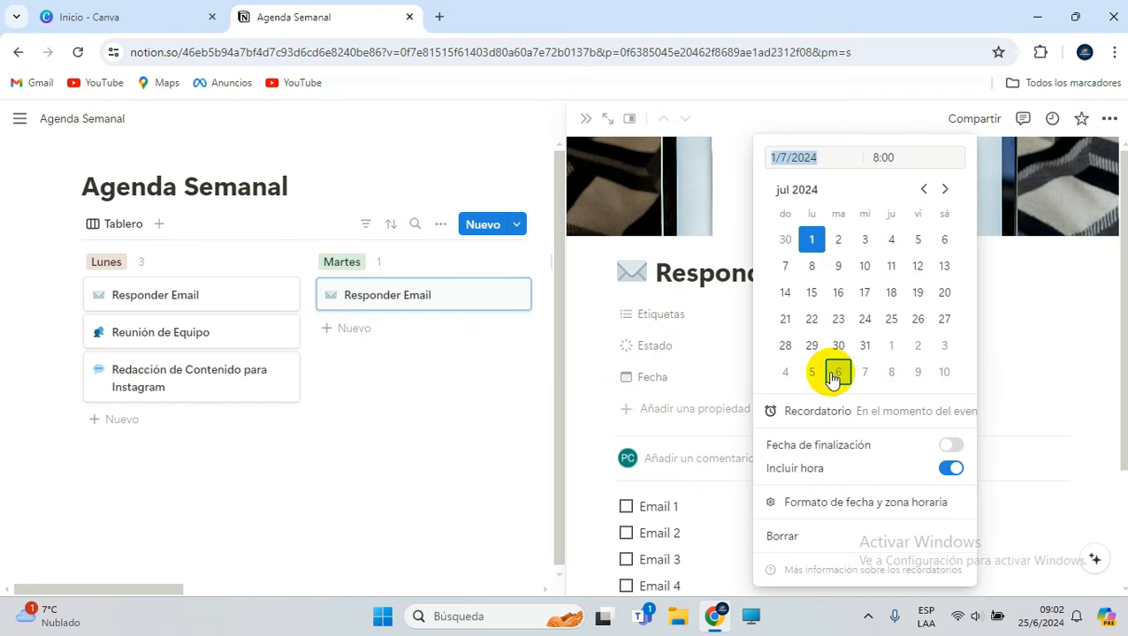
{"action": "left_click", "coordinate": [838, 240]}
{"action": "left_click", "coordinate": [1028, 369]}
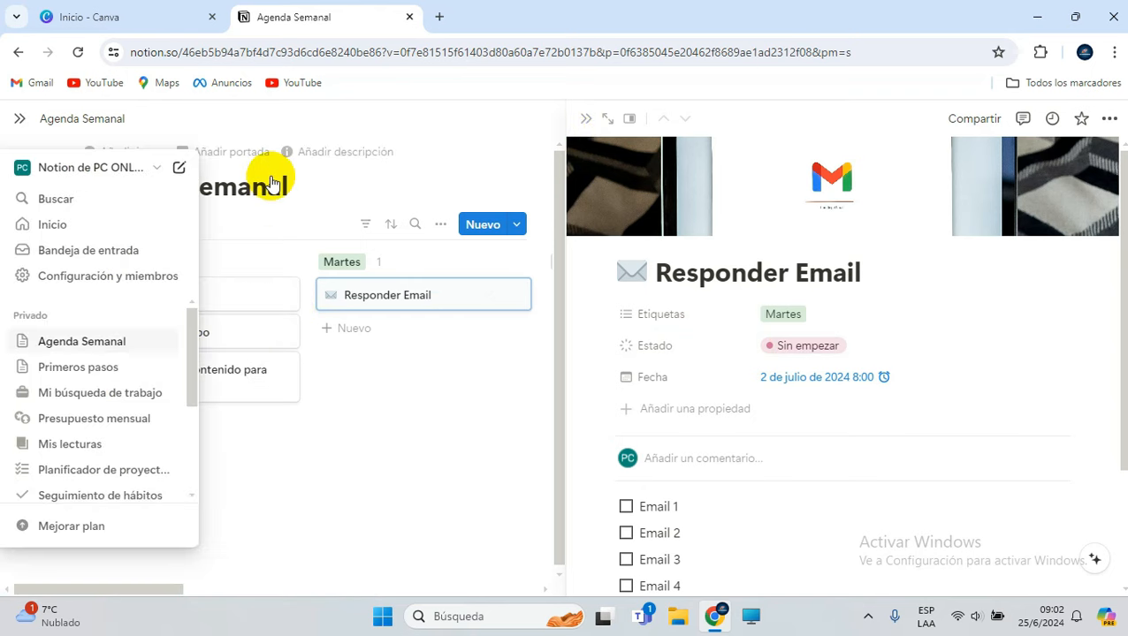
{"action": "left_click", "coordinate": [586, 122]}
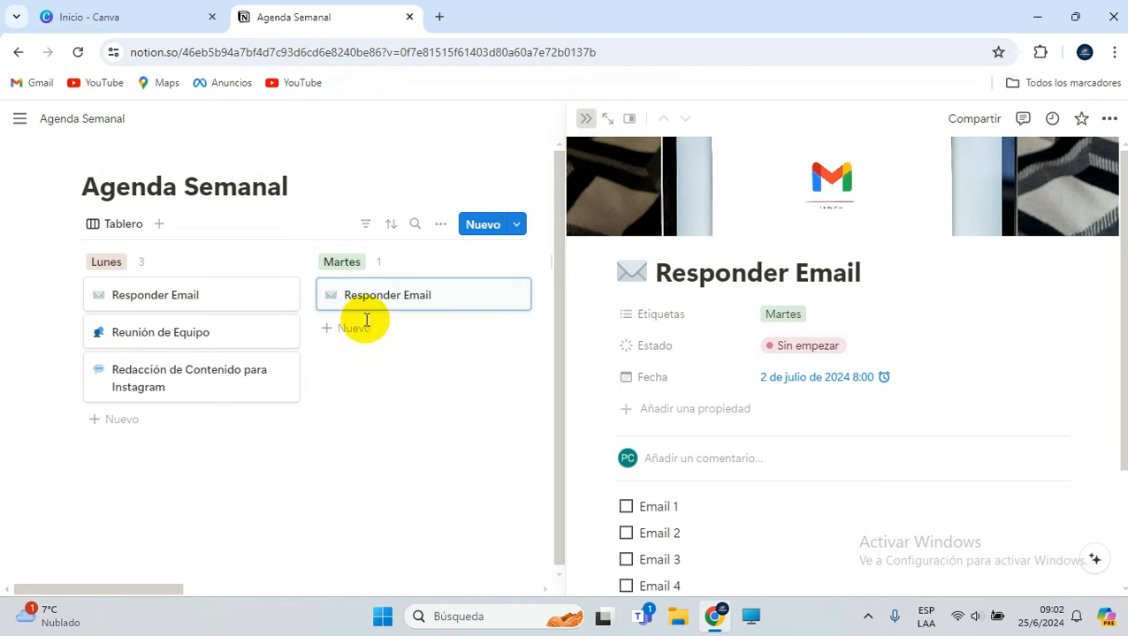
Duplicate the Responder Email card in the Martes group and move the copy to Miércoles.
{"action": "left_click", "coordinate": [513, 298]}
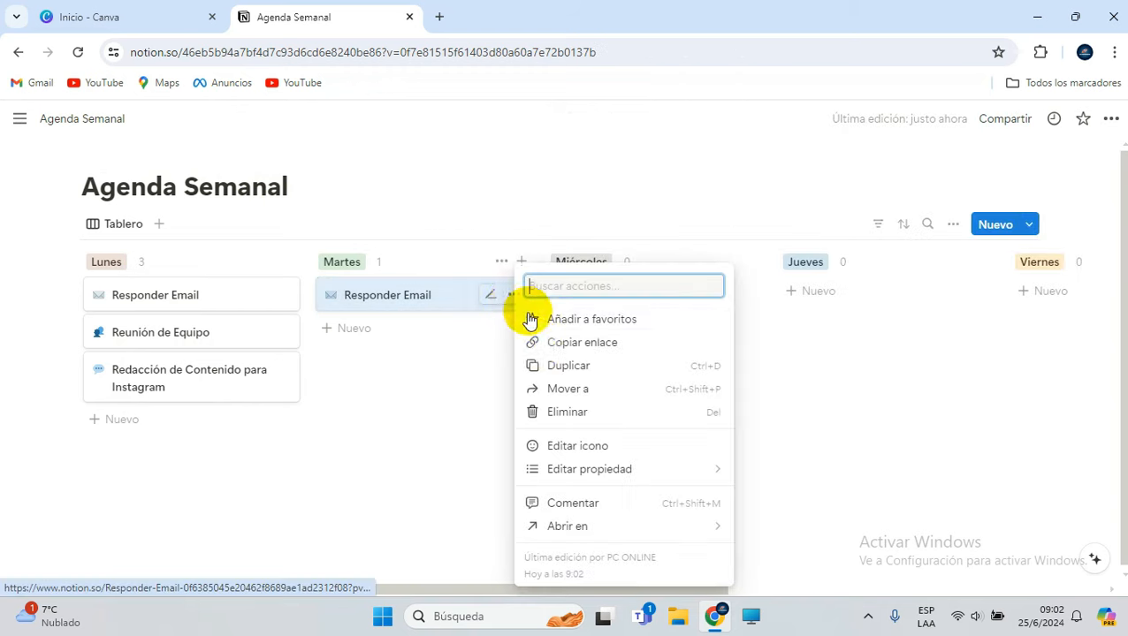
{"action": "left_click", "coordinate": [560, 366]}
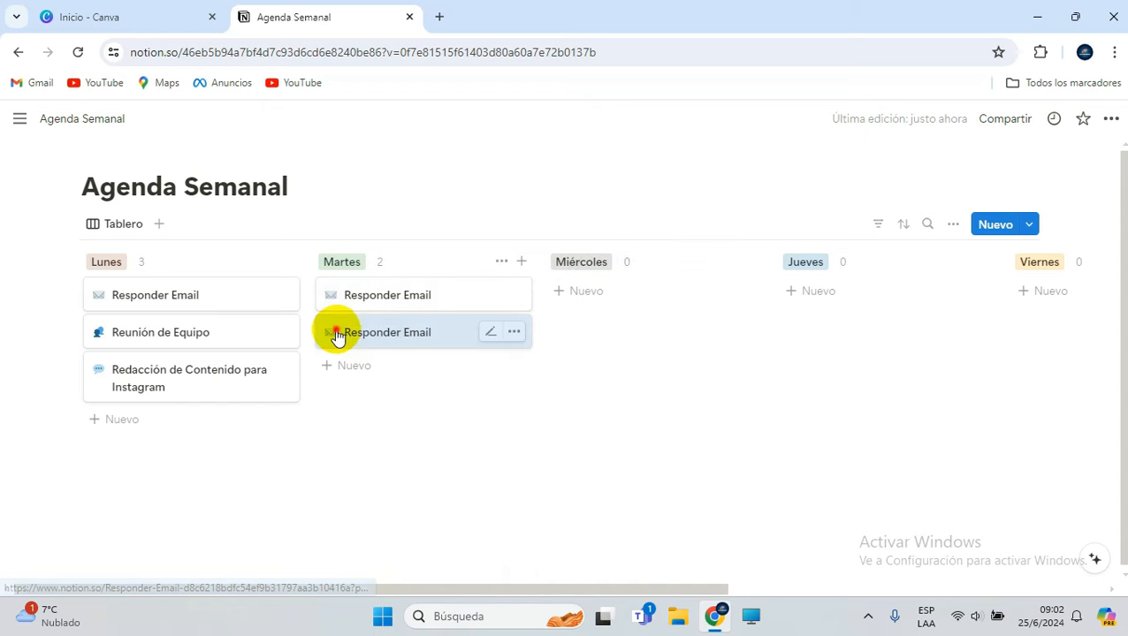
{"action": "left_click_drag", "start_coordinate": [649, 290], "coordinate": [650, 296]}
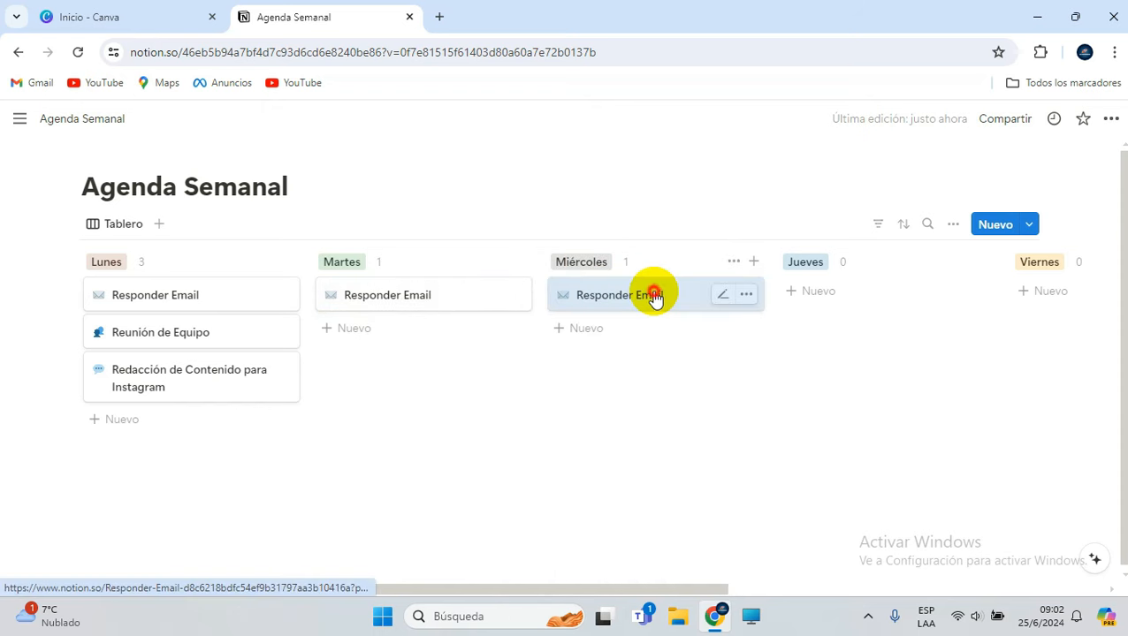
Set the date of the Miércoles Responder Email card to 3 July 2024 and close the card.
{"action": "left_click", "coordinate": [654, 298]}
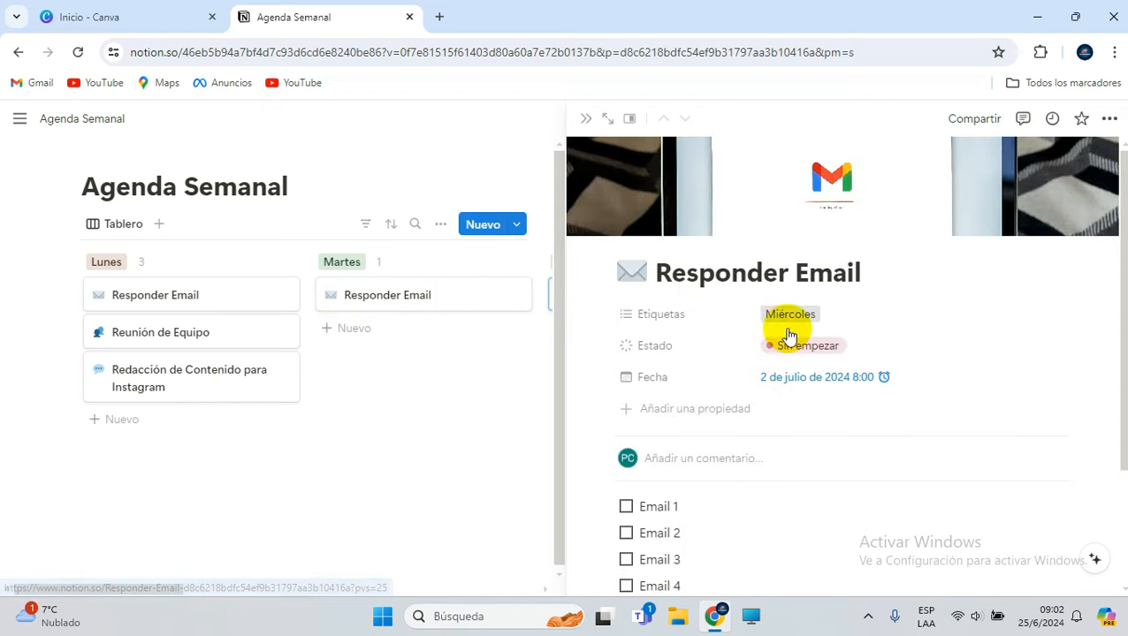
{"action": "left_click", "coordinate": [840, 380]}
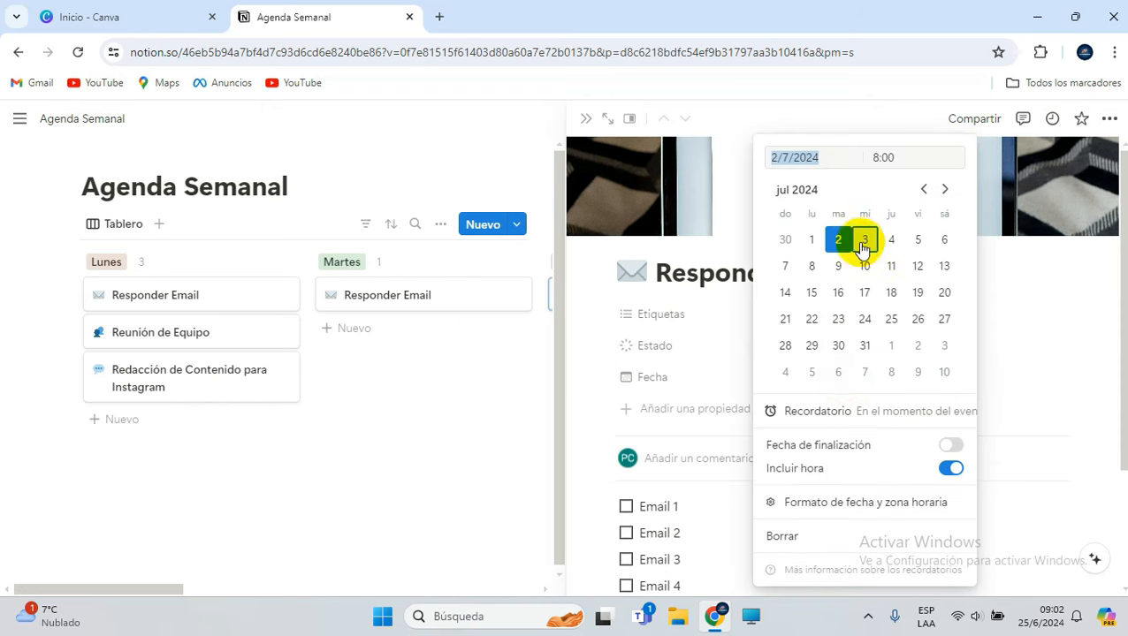
{"action": "left_click", "coordinate": [864, 240]}
{"action": "left_click", "coordinate": [479, 461]}
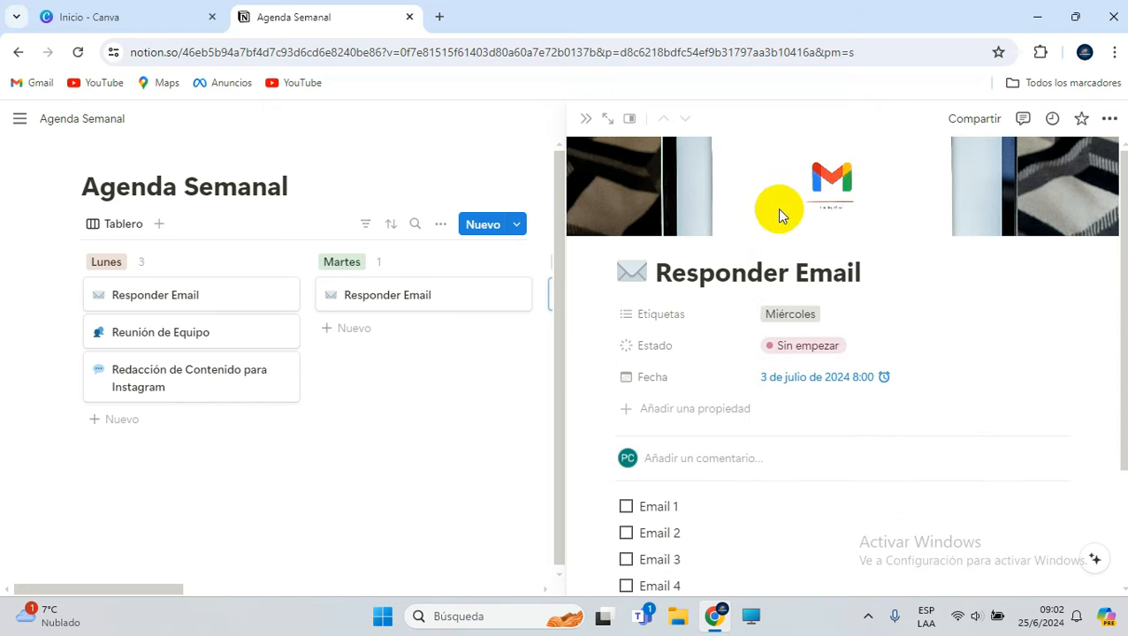
{"action": "left_click", "coordinate": [589, 118]}
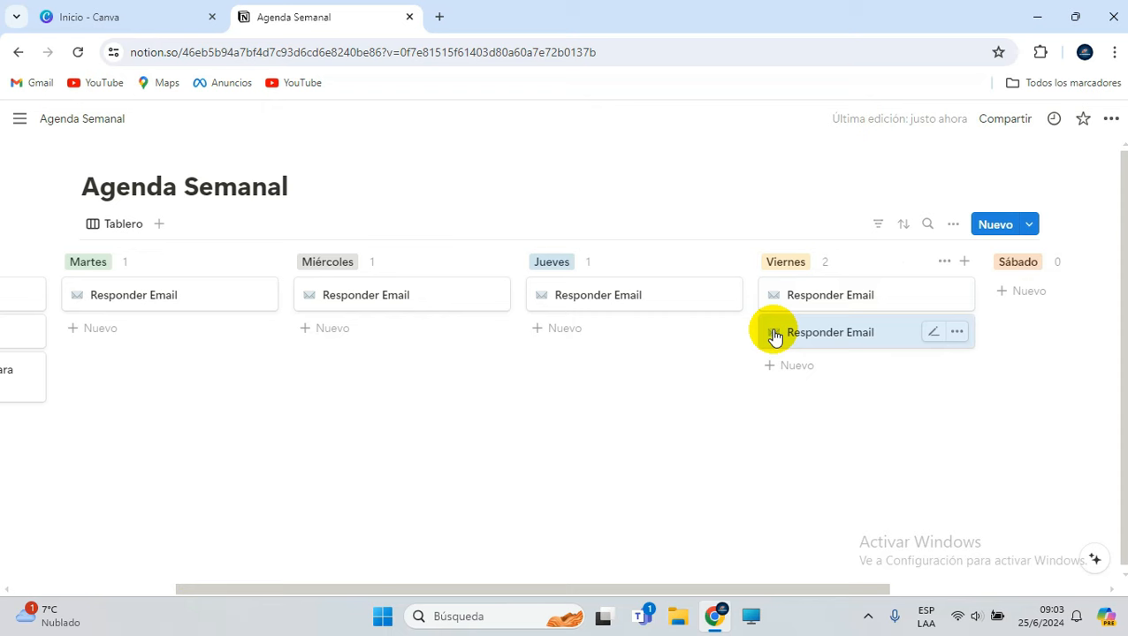
Move the duplicate Responder Email card from the Viernes group to Sábado.
{"action": "left_click_drag", "start_coordinate": [774, 336], "coordinate": [1008, 297]}
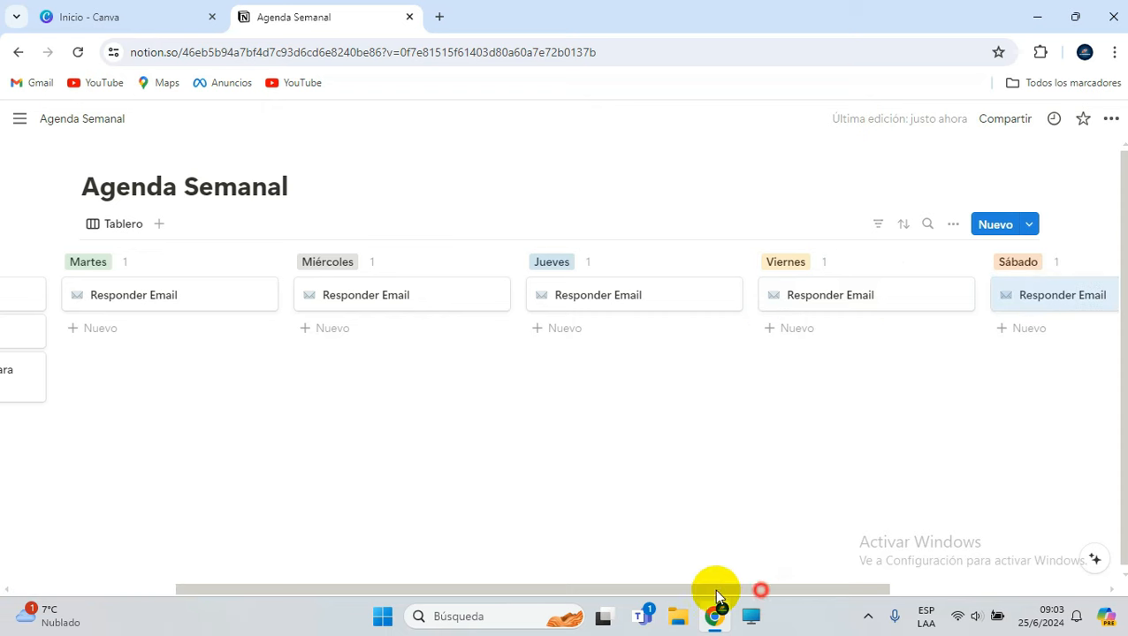
{"action": "left_click_drag", "start_coordinate": [713, 589], "coordinate": [360, 591]}
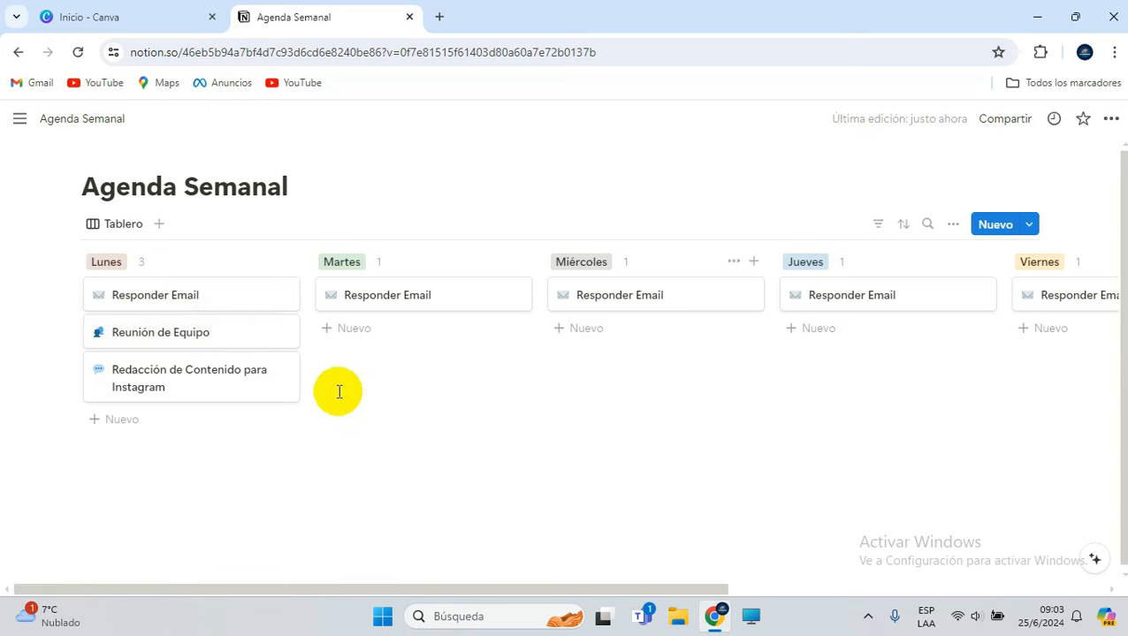
Duplicate the Lunes Reunión de Equipo card, move the copy to Jueves and place it above Responder Email.
{"action": "left_click", "coordinate": [285, 332]}
{"action": "left_click", "coordinate": [327, 365]}
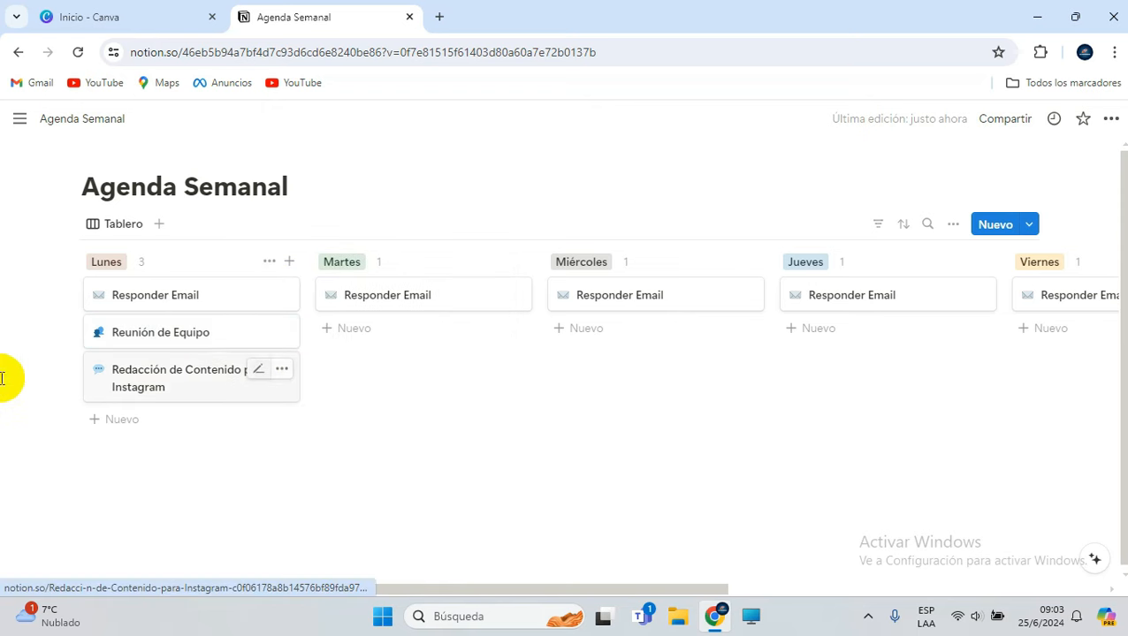
{"action": "left_click_drag", "start_coordinate": [193, 371], "coordinate": [936, 332]}
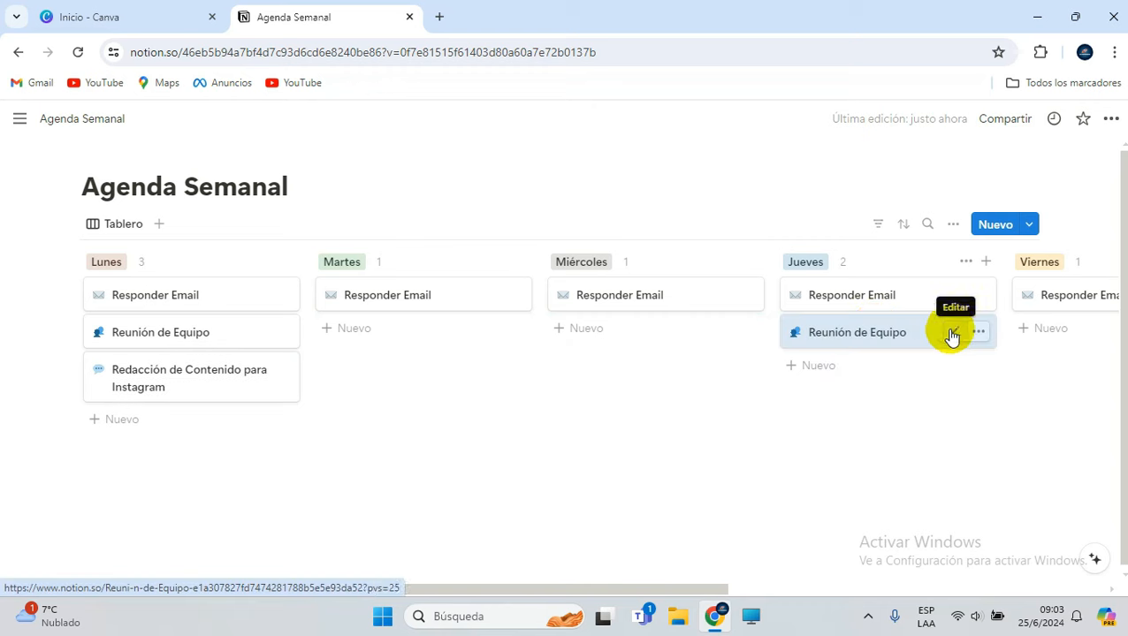
{"action": "left_click", "coordinate": [898, 340]}
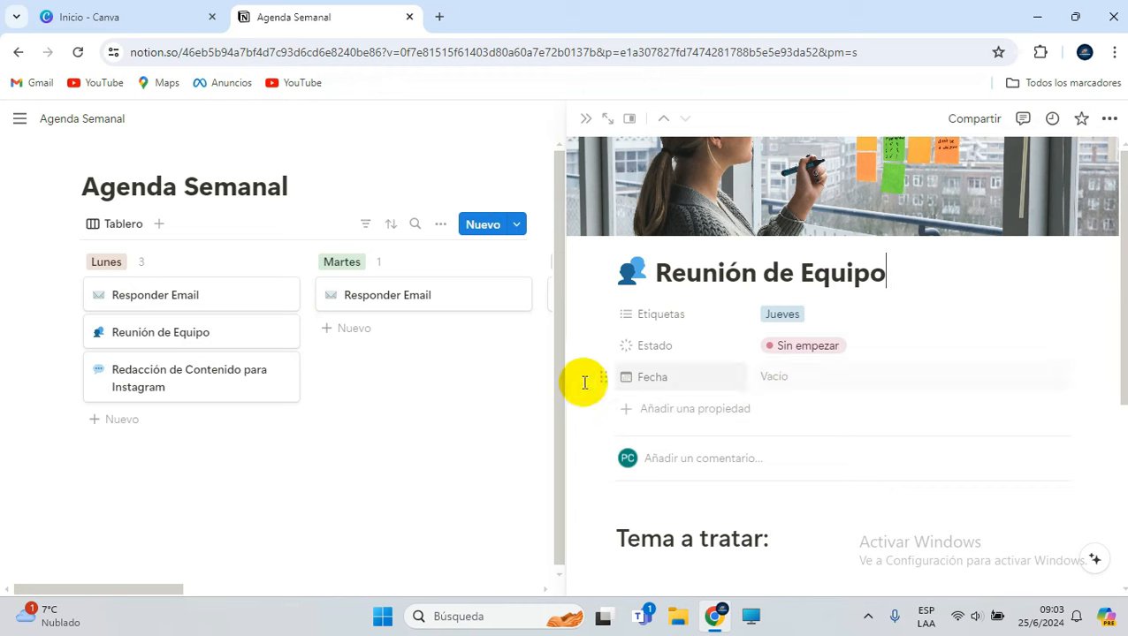
{"action": "left_click", "coordinate": [584, 120]}
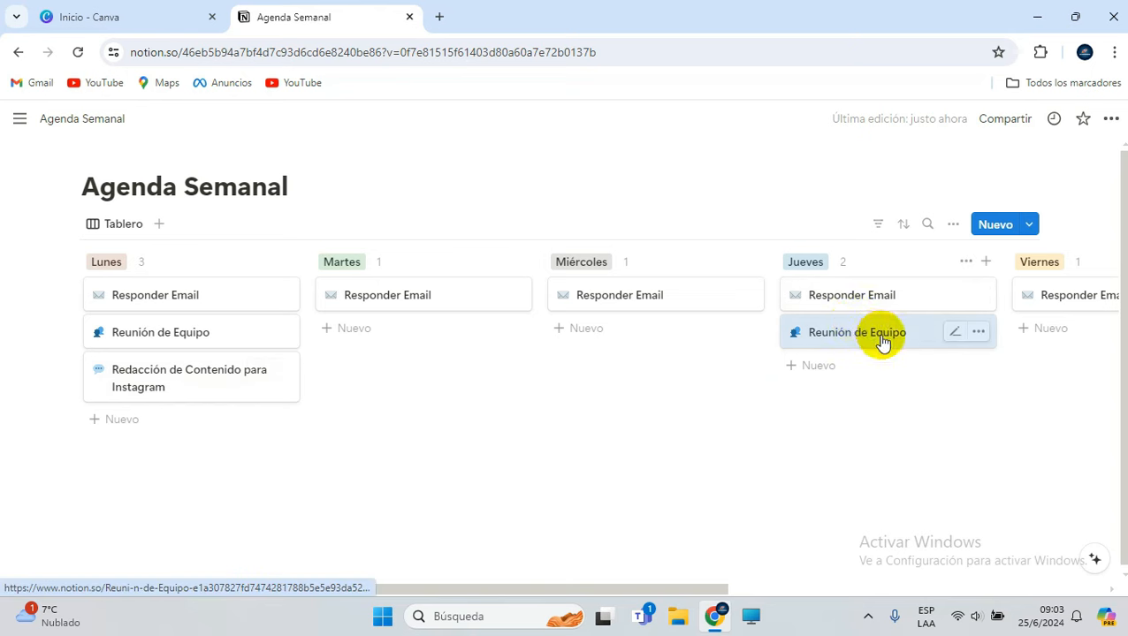
{"action": "left_click_drag", "start_coordinate": [973, 329], "coordinate": [831, 296]}
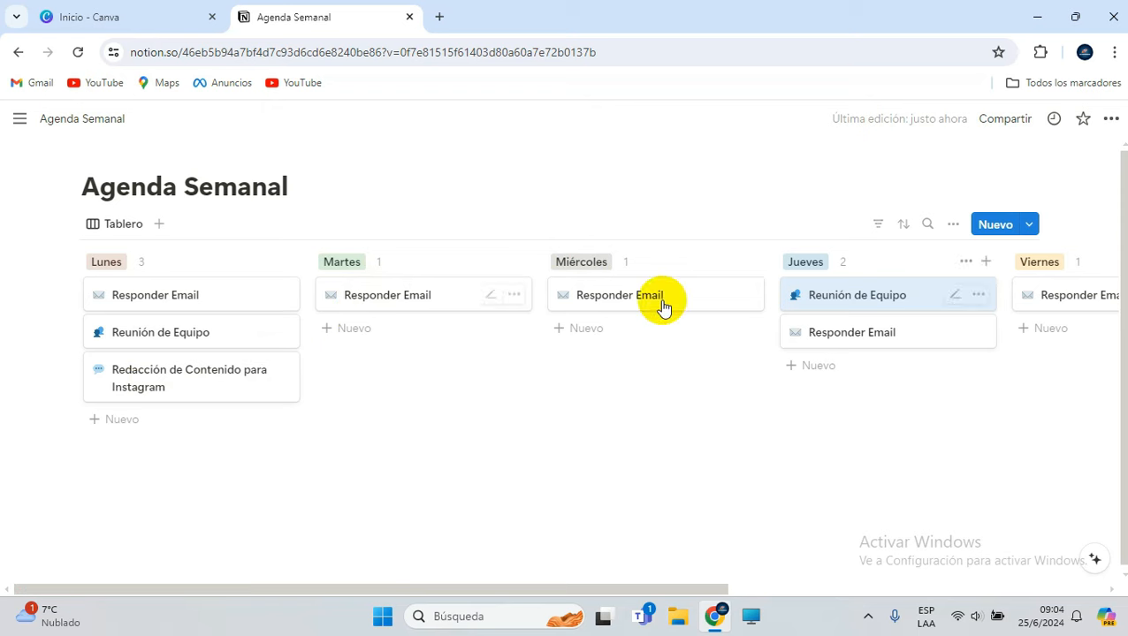
Add the Miércoles and Viernes tags to the Lunes card Redacción de Contenido para Instagram and close it.
{"action": "left_click", "coordinate": [152, 386]}
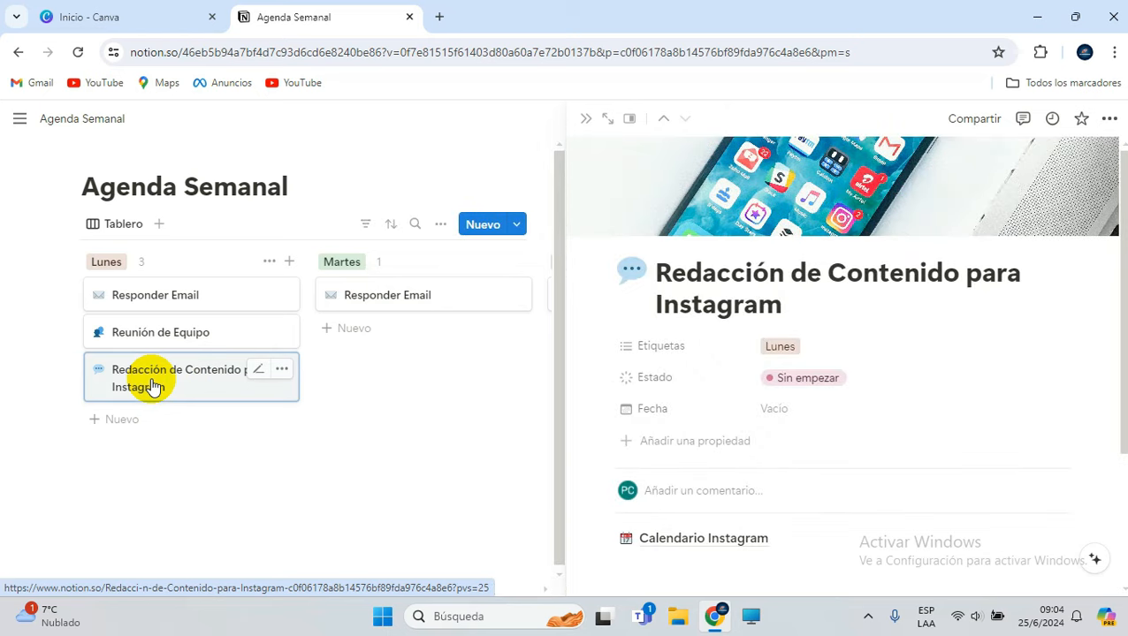
{"action": "left_click", "coordinate": [821, 345]}
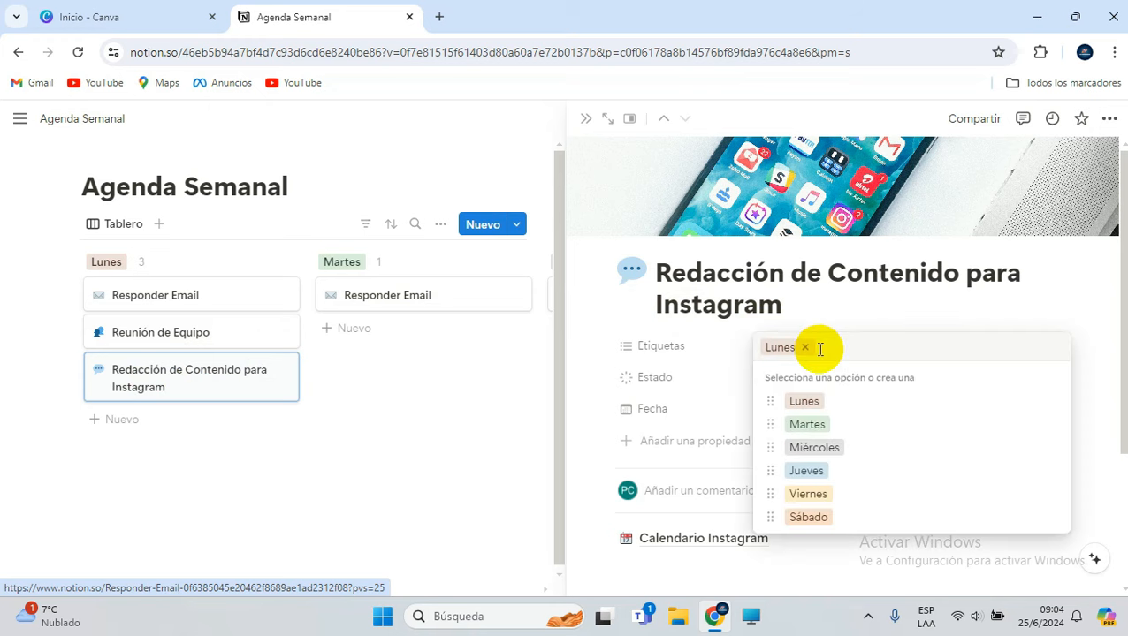
{"action": "left_click", "coordinate": [809, 449]}
{"action": "left_click", "coordinate": [825, 500]}
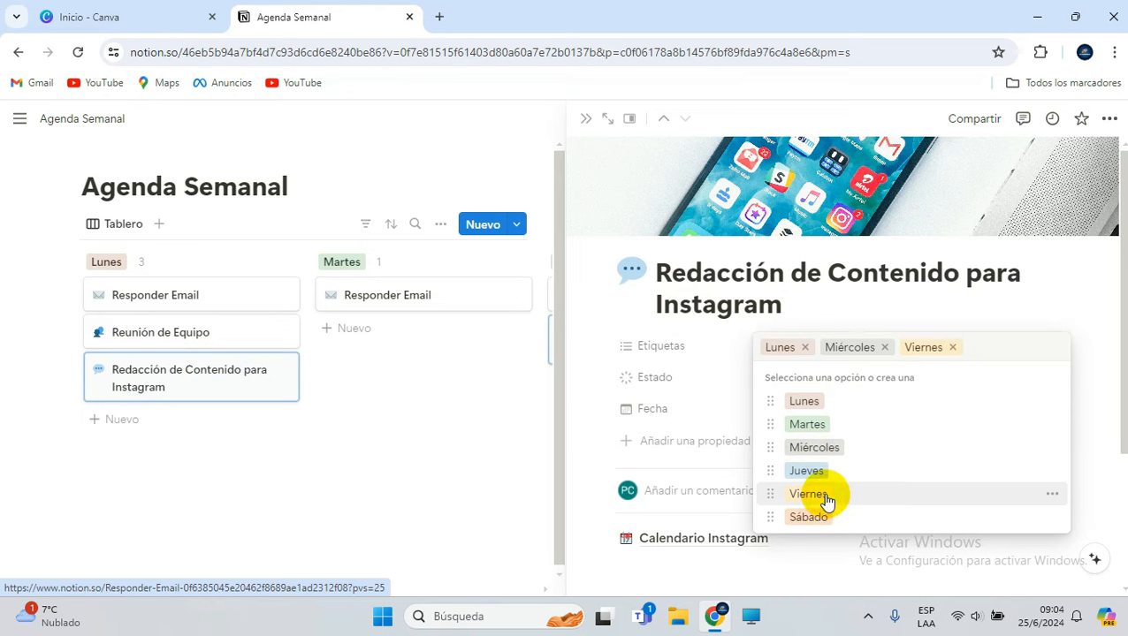
{"action": "left_click", "coordinate": [471, 419]}
{"action": "left_click", "coordinate": [586, 121]}
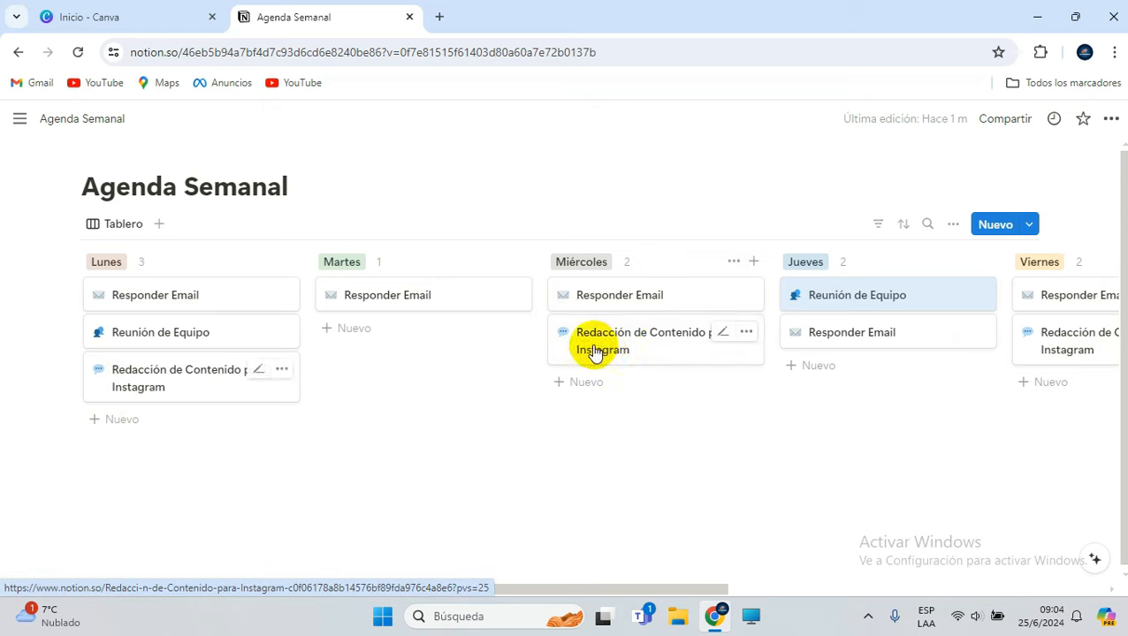
Set the Estado of the Redacción de Contenido para Instagram card to En progreso and close the card.
{"action": "left_click", "coordinate": [168, 377]}
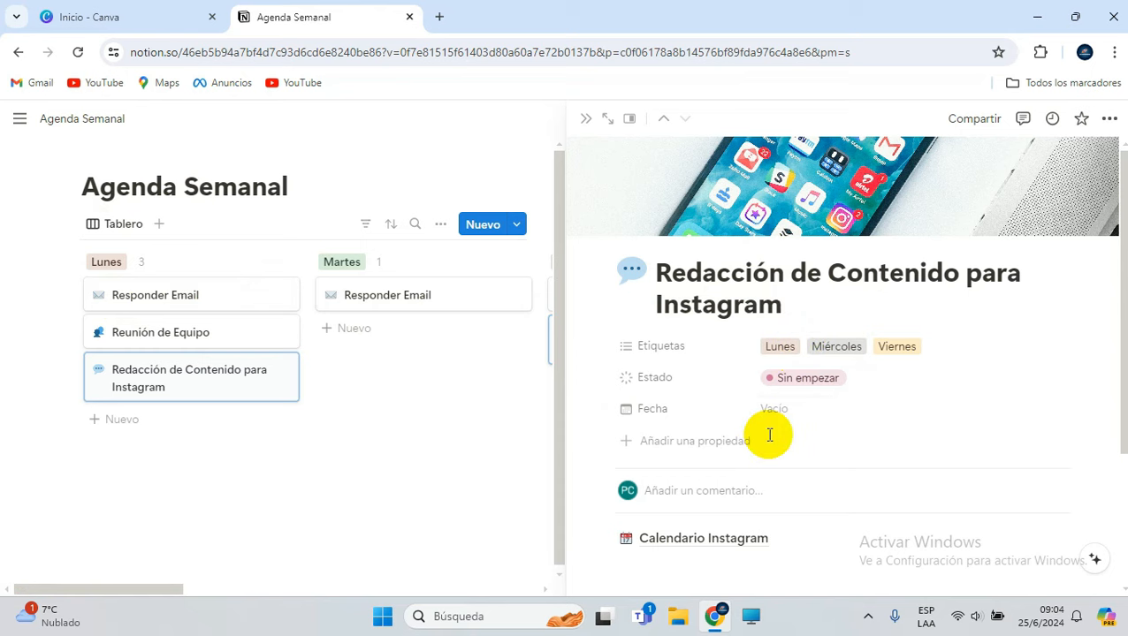
{"action": "left_click", "coordinate": [801, 380]}
{"action": "left_click", "coordinate": [813, 494]}
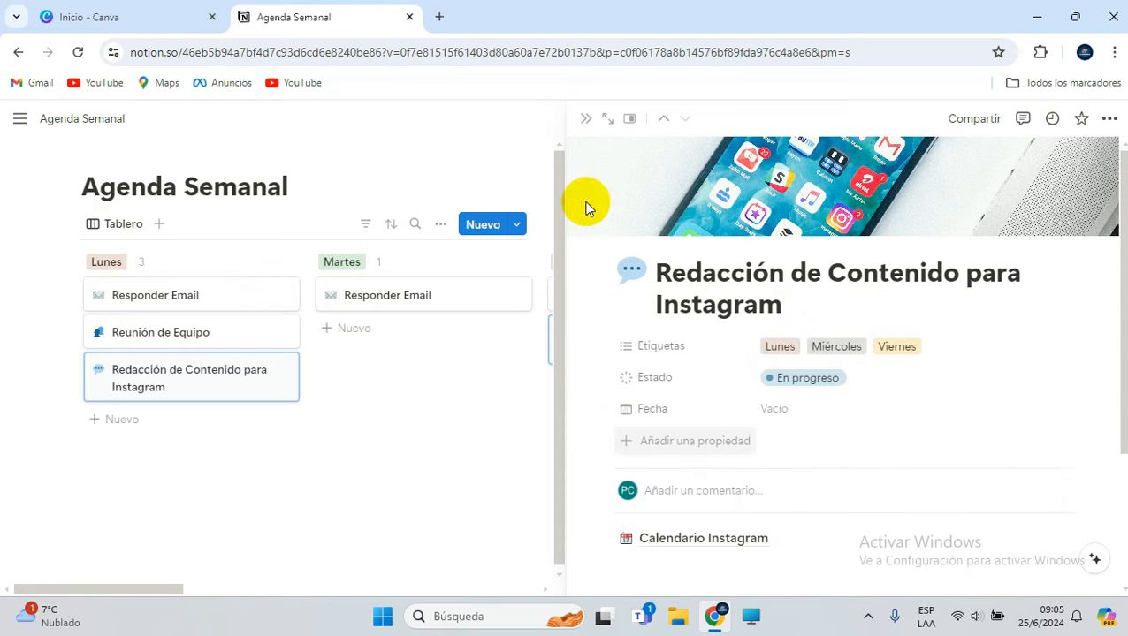
{"action": "left_click", "coordinate": [585, 120]}
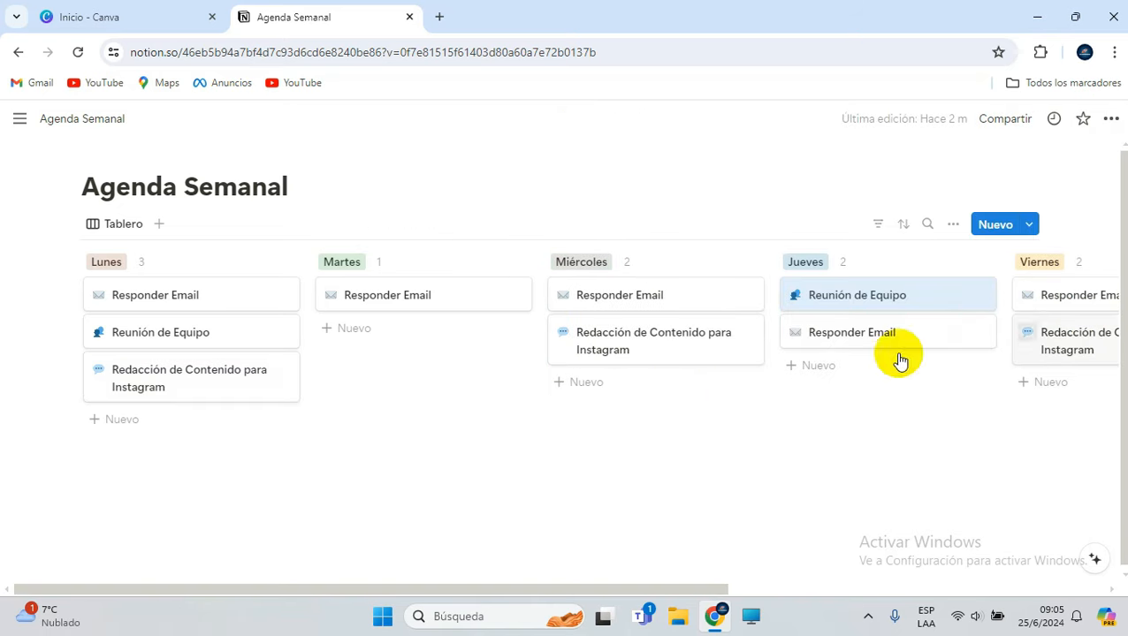
Add the text "Ejemplo" below Calendario Instagram in the Viernes Redacción de Contenido para Instagram card and check it from the Lunes card.
{"action": "left_click", "coordinate": [1080, 339]}
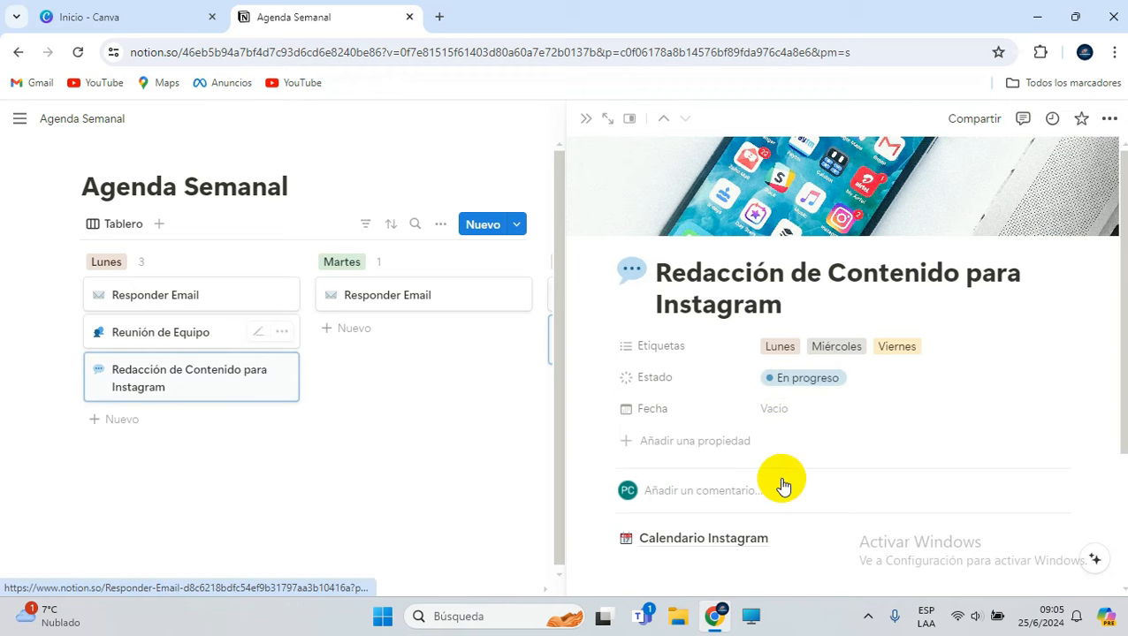
{"action": "scroll", "coordinate": [699, 477], "scroll_direction": "down", "scroll_amount": 2}
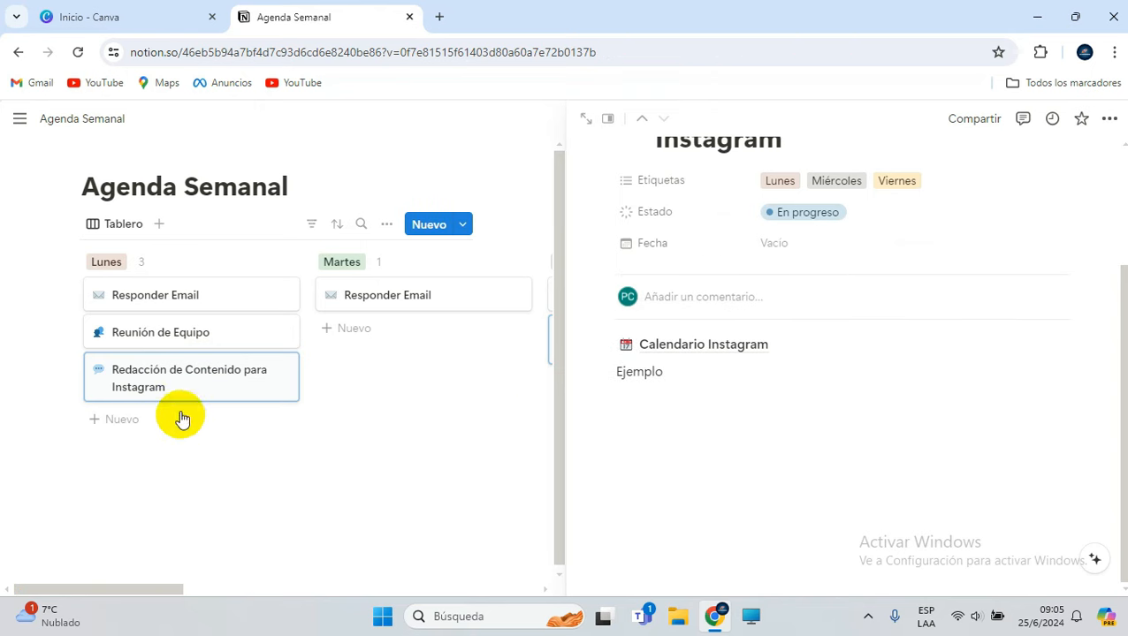
{"action": "left_click", "coordinate": [177, 372]}
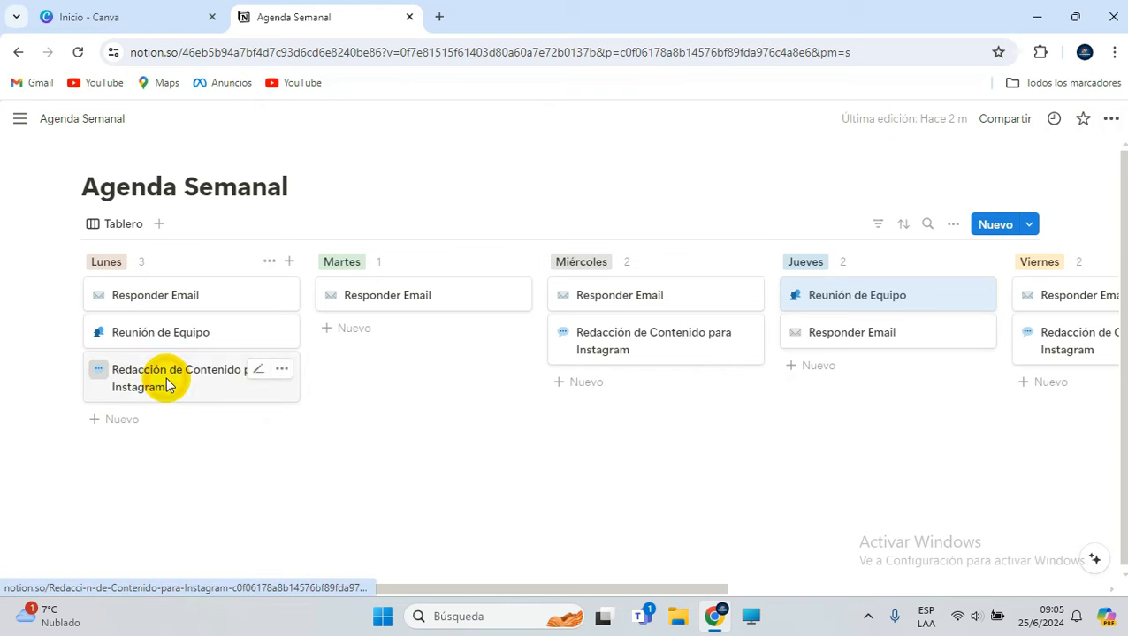
{"action": "left_click", "coordinate": [457, 448]}
{"action": "left_click", "coordinate": [211, 370]}
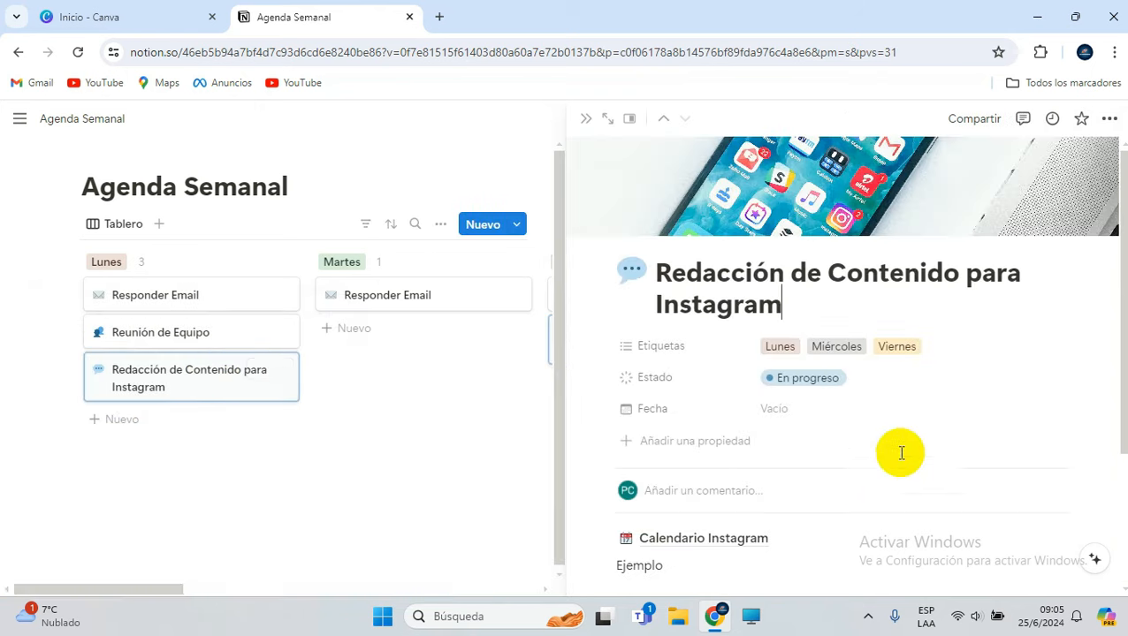
{"action": "scroll", "coordinate": [901, 453], "scroll_direction": "down", "scroll_amount": 2}
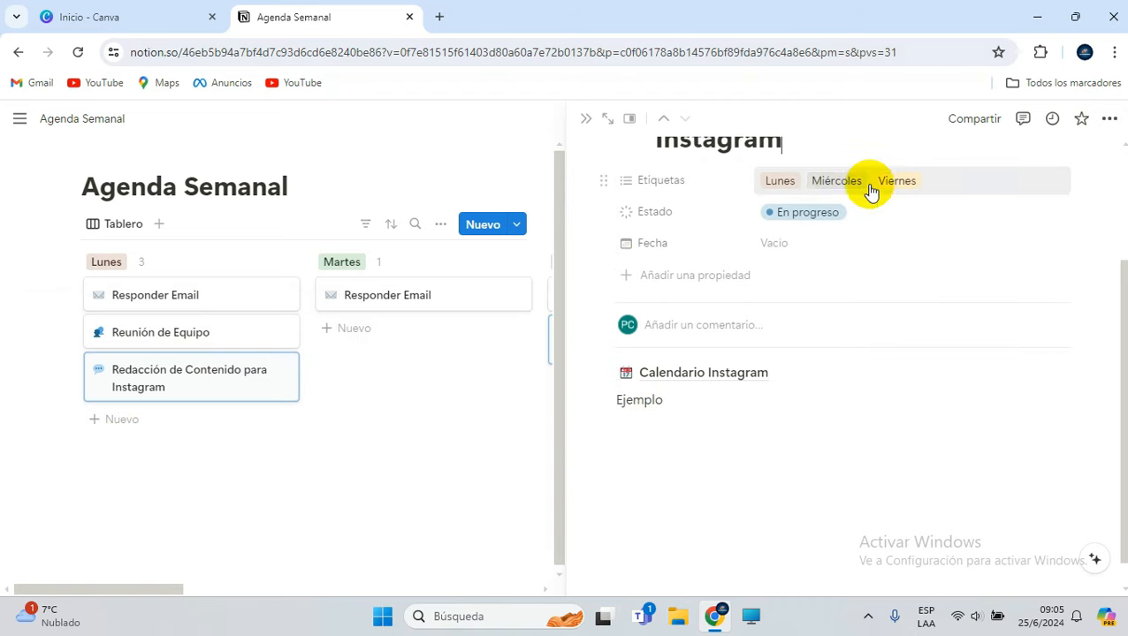
{"action": "left_click", "coordinate": [590, 119]}
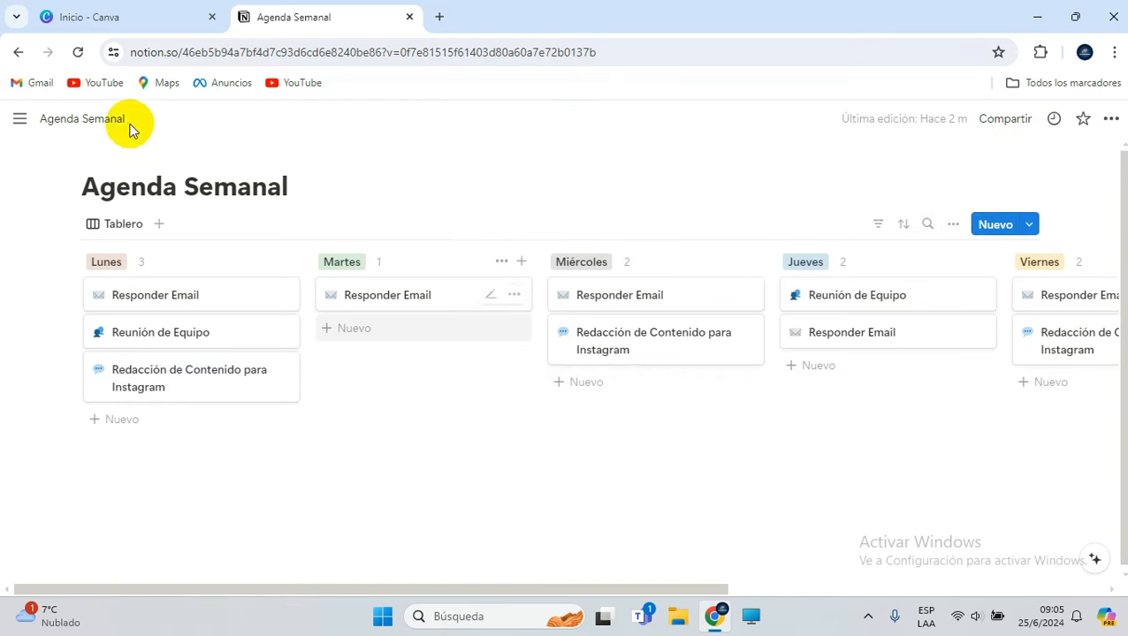
Give the Agenda Semanal page a calendar emoji icon and a planner photo as its cover.
{"action": "left_click", "coordinate": [133, 152]}
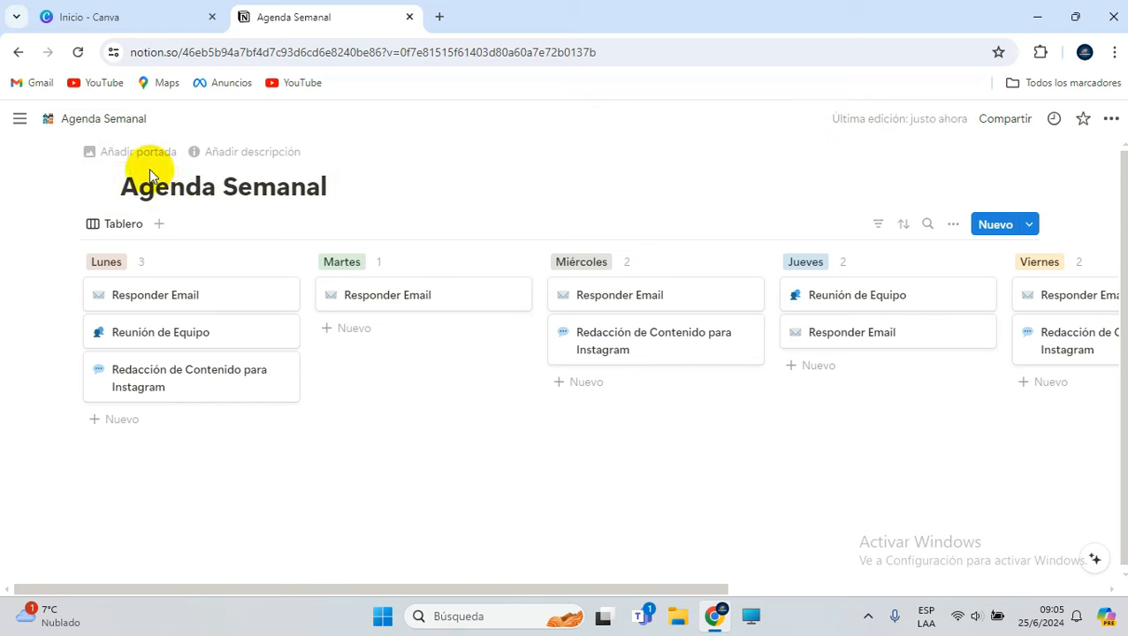
{"action": "left_click", "coordinate": [32, 322]}
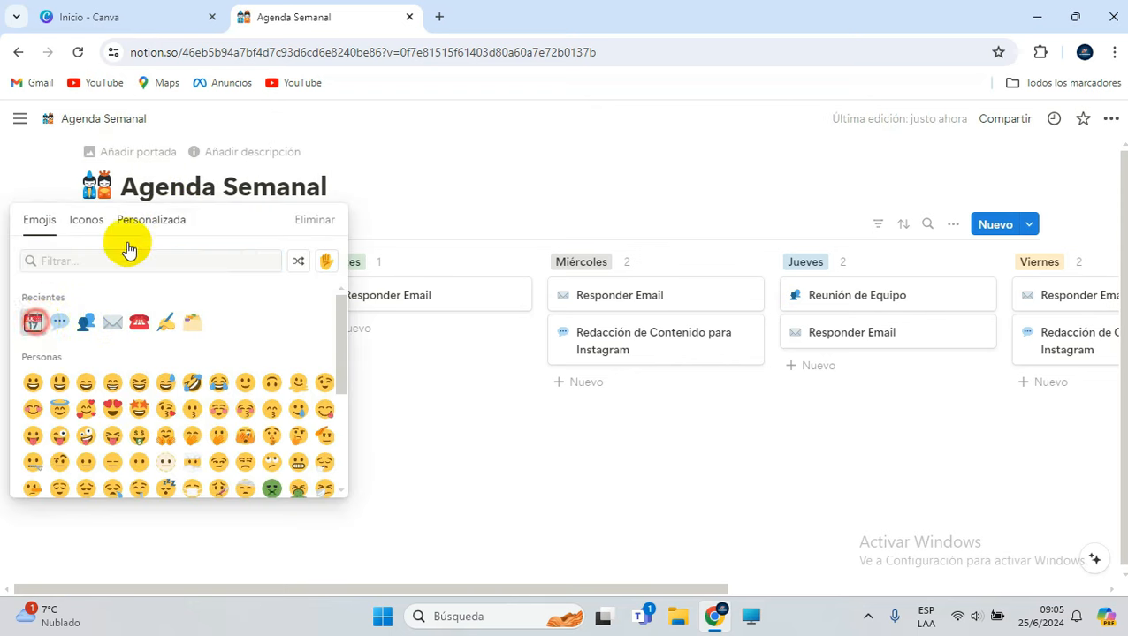
{"action": "left_click", "coordinate": [141, 153]}
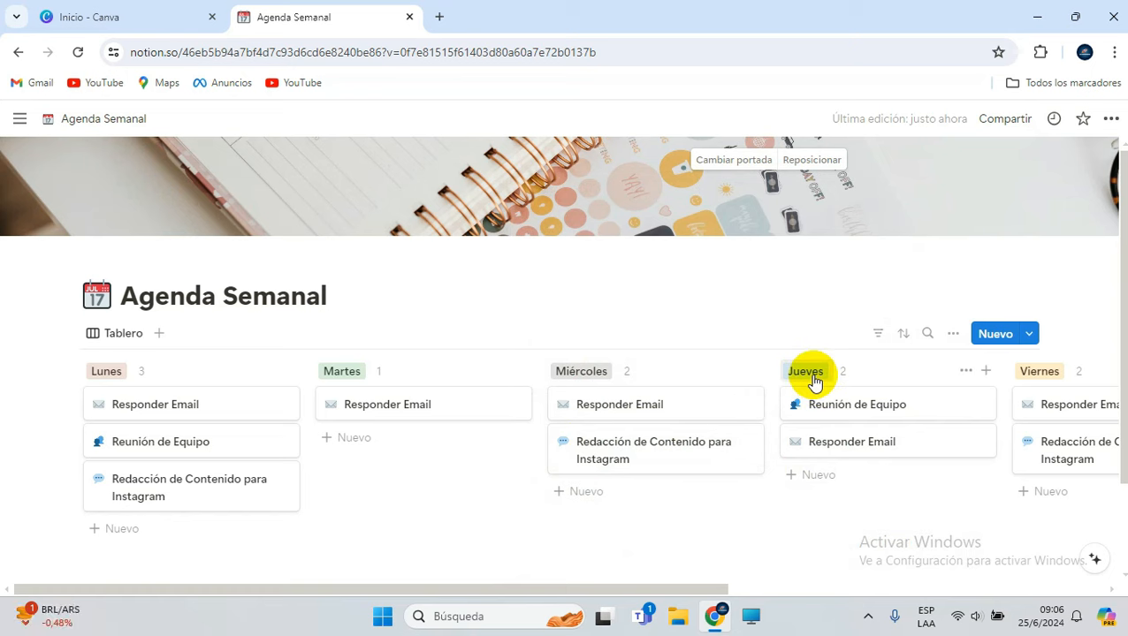
Set the board's card preview to Portada de la página and look over the cards in the weekday groups.
{"action": "left_click", "coordinate": [953, 336]}
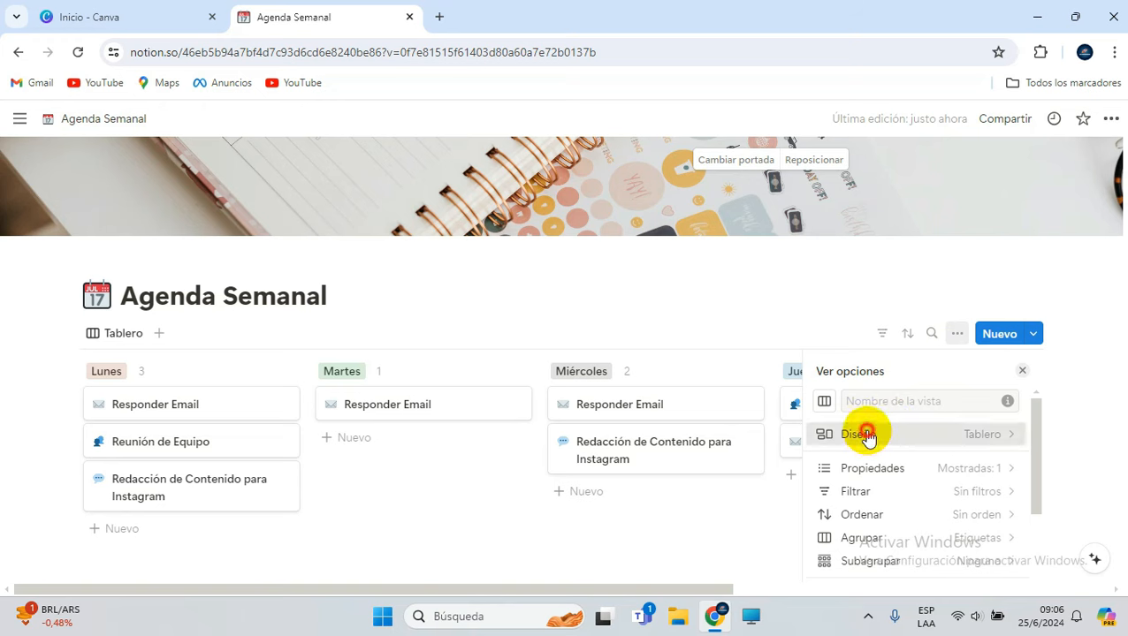
{"action": "left_click", "coordinate": [866, 434]}
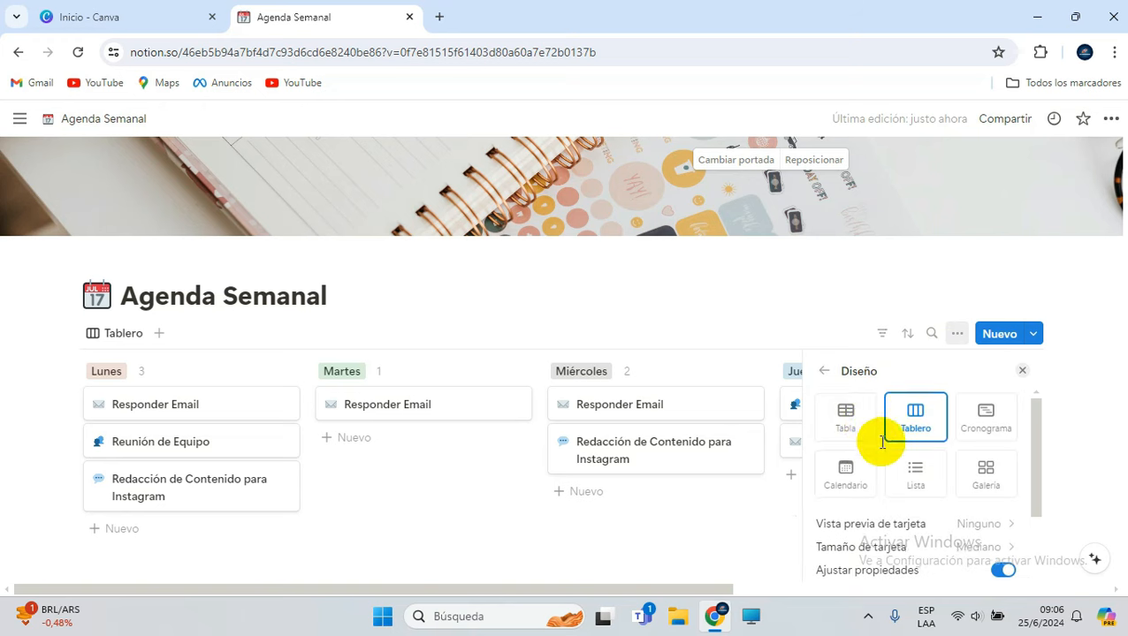
{"action": "scroll", "coordinate": [879, 437], "scroll_direction": "down", "scroll_amount": 1}
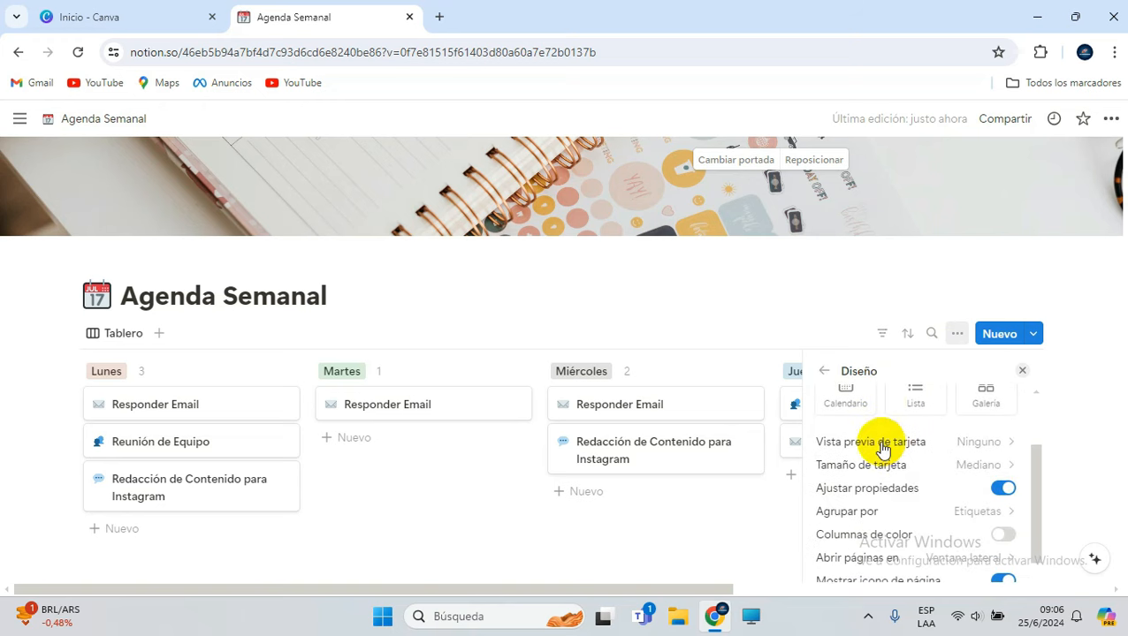
{"action": "left_click", "coordinate": [990, 450]}
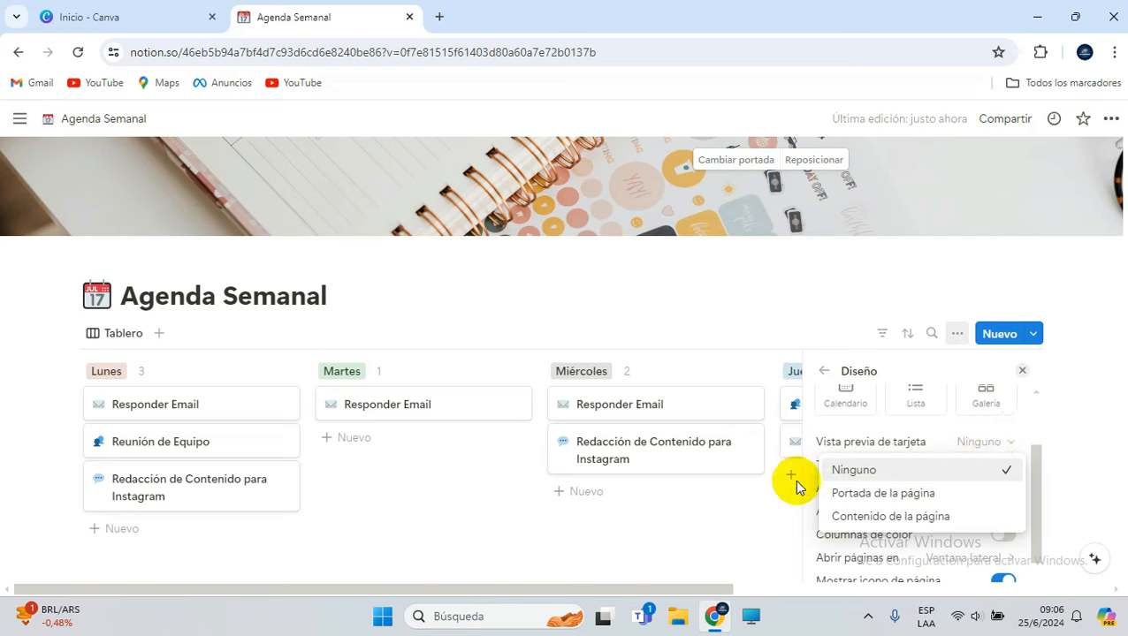
{"action": "left_click", "coordinate": [875, 495]}
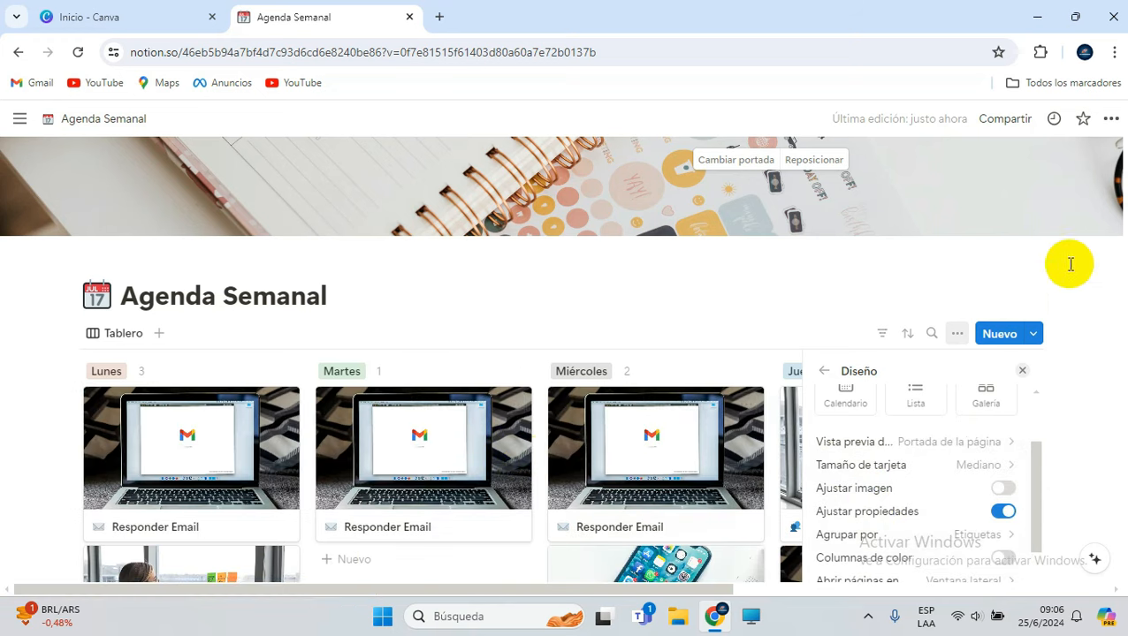
{"action": "left_click", "coordinate": [1101, 305]}
{"action": "scroll", "coordinate": [1096, 304], "scroll_direction": "down", "scroll_amount": 3}
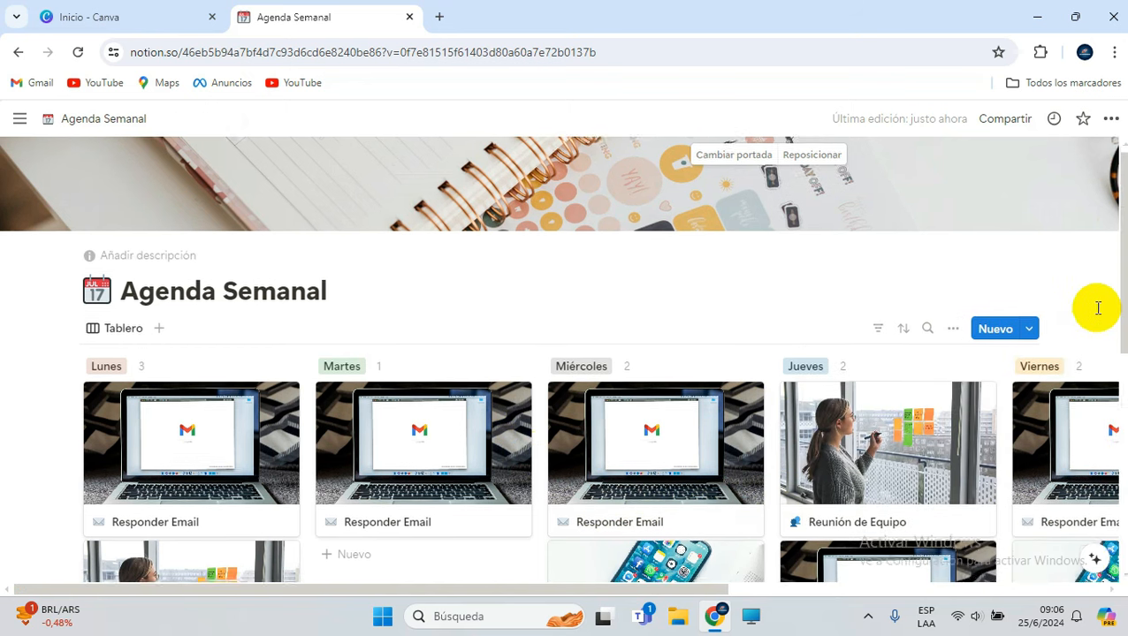
{"action": "scroll", "coordinate": [790, 435], "scroll_direction": "down", "scroll_amount": 3}
{"action": "scroll", "coordinate": [789, 429], "scroll_direction": "up", "scroll_amount": 3}
{"action": "scroll", "coordinate": [423, 315], "scroll_direction": "up", "scroll_amount": 3}
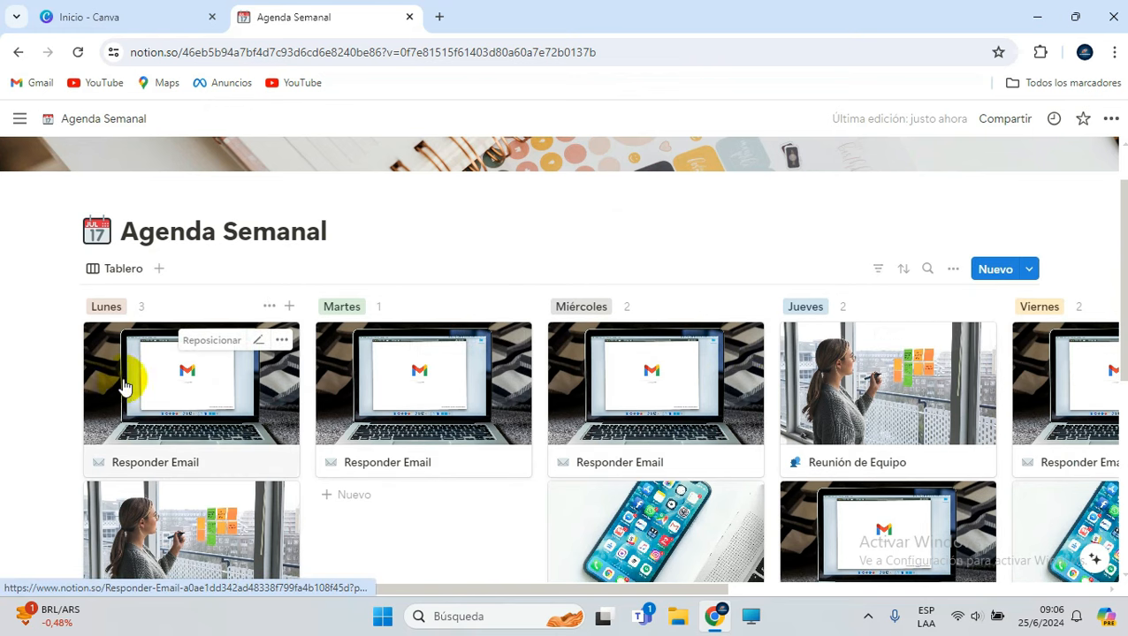
{"action": "scroll", "coordinate": [209, 341], "scroll_direction": "down", "scroll_amount": 3}
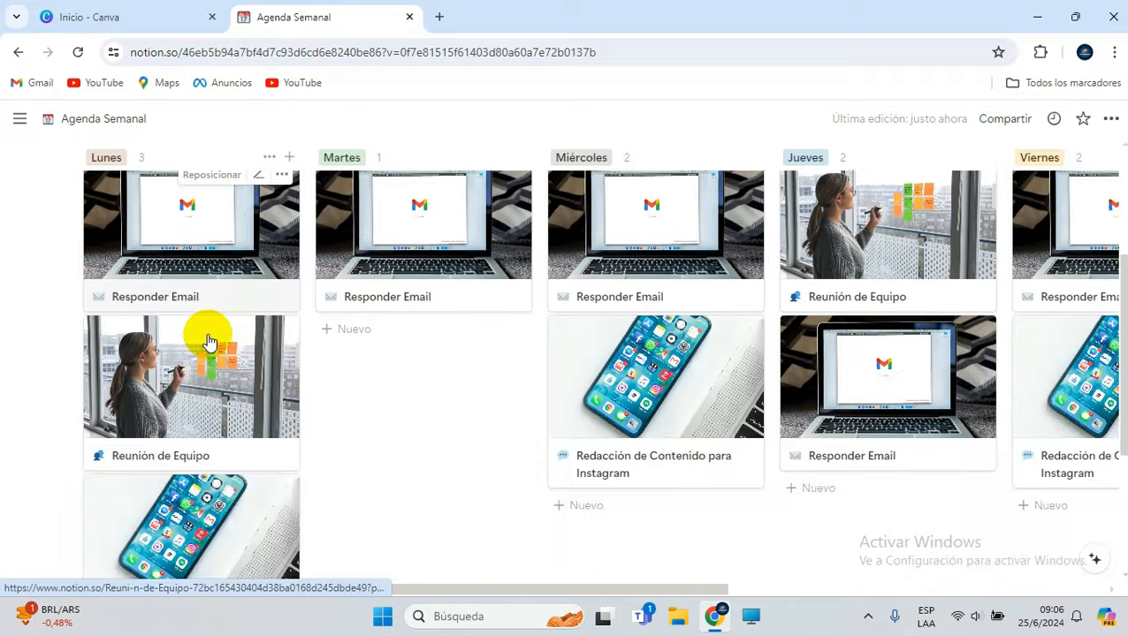
Set the board's card preview to Contenido de la página, close the view options and look over the weekday cards.
{"action": "scroll", "coordinate": [207, 335], "scroll_direction": "up", "scroll_amount": 4}
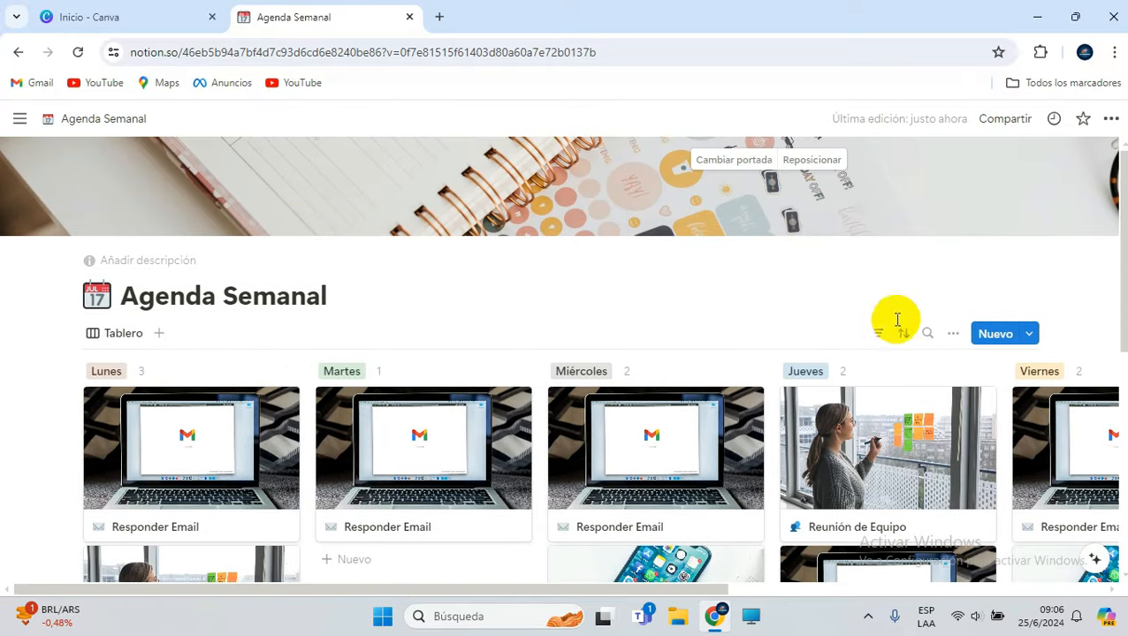
{"action": "left_click", "coordinate": [951, 344]}
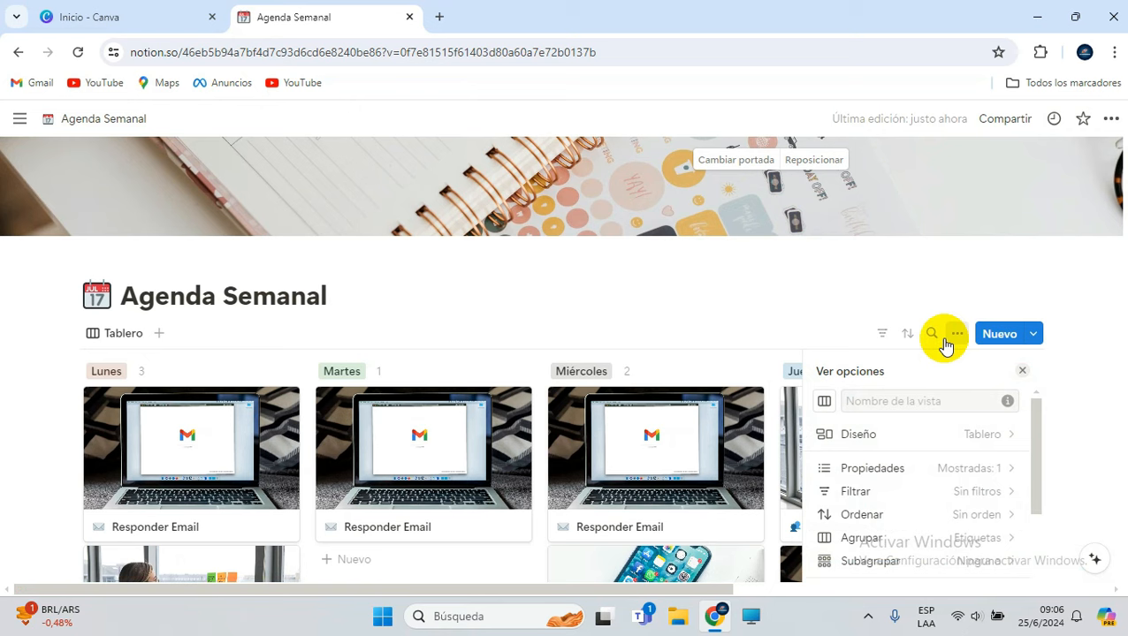
{"action": "left_click", "coordinate": [853, 436]}
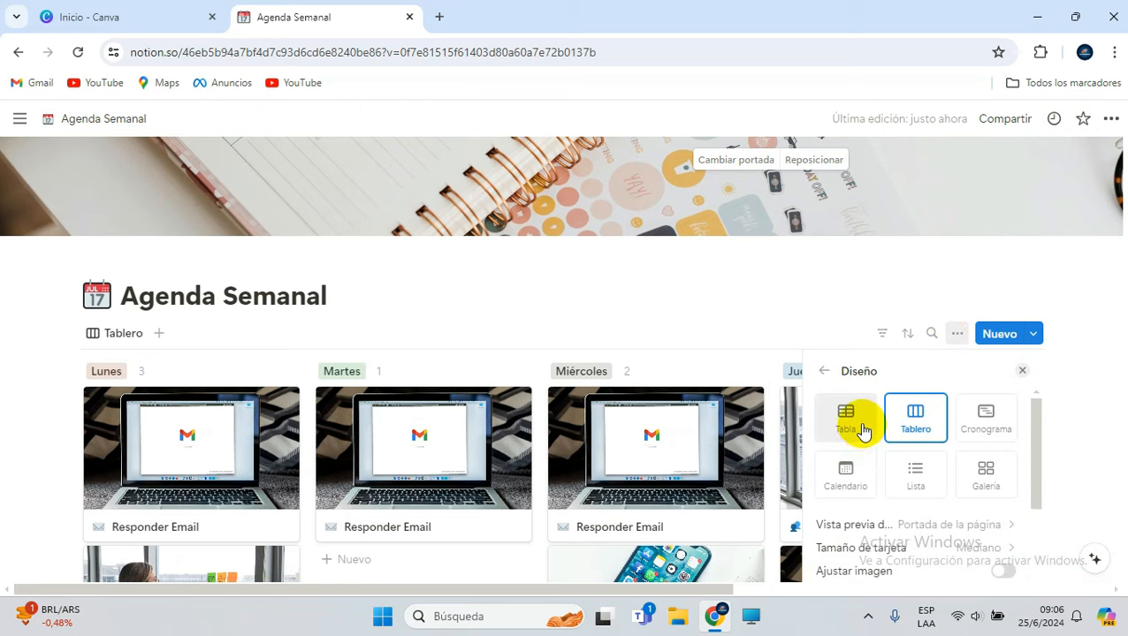
{"action": "scroll", "coordinate": [919, 422], "scroll_direction": "down", "scroll_amount": 4}
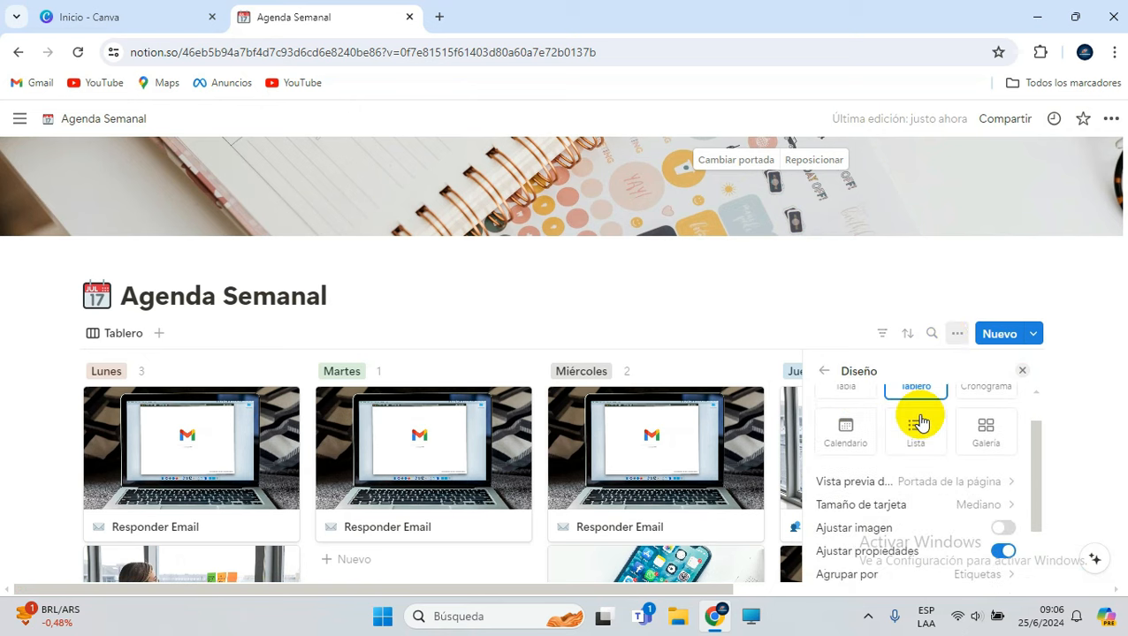
{"action": "scroll", "coordinate": [926, 407], "scroll_direction": "up", "scroll_amount": 2}
{"action": "left_click", "coordinate": [939, 470]}
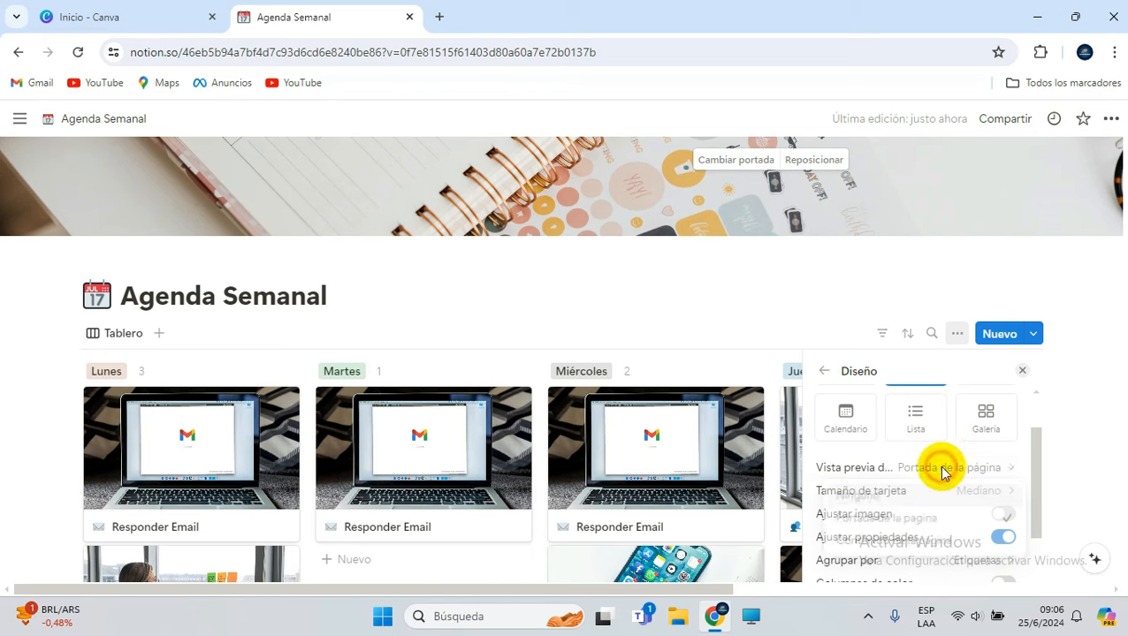
{"action": "left_click", "coordinate": [942, 544]}
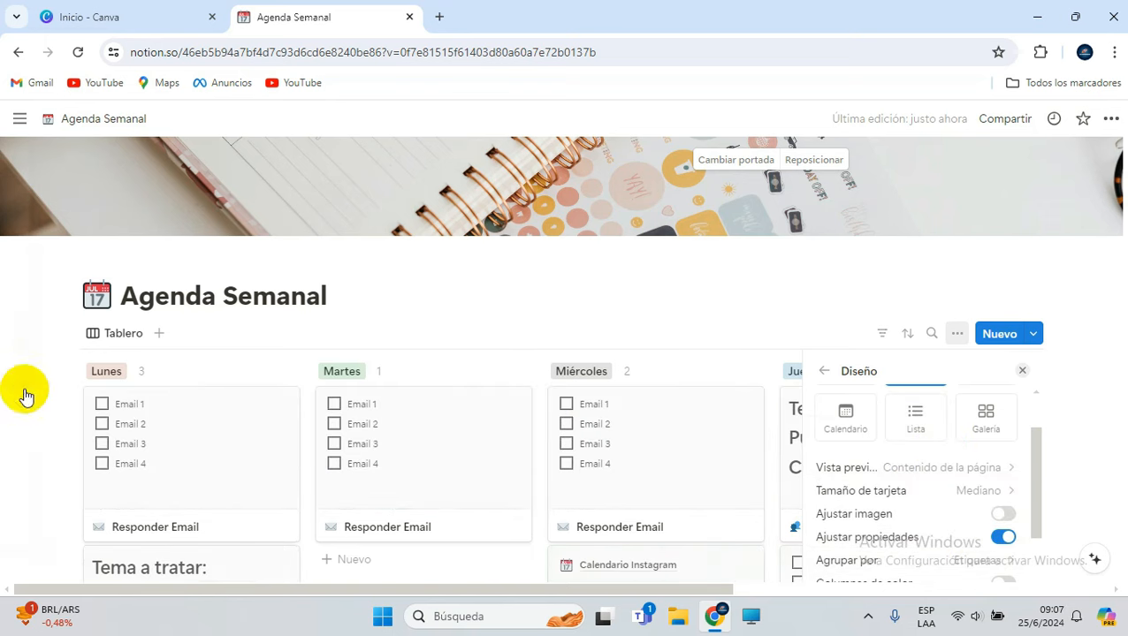
{"action": "left_click", "coordinate": [1100, 343]}
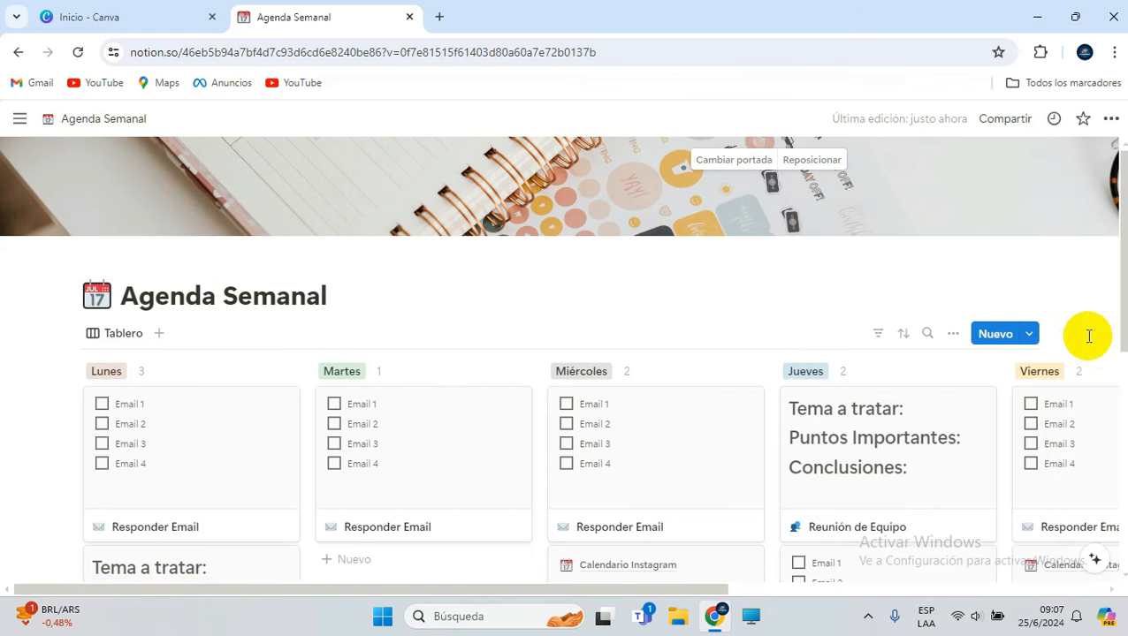
{"action": "scroll", "coordinate": [884, 342], "scroll_direction": "down", "scroll_amount": 2}
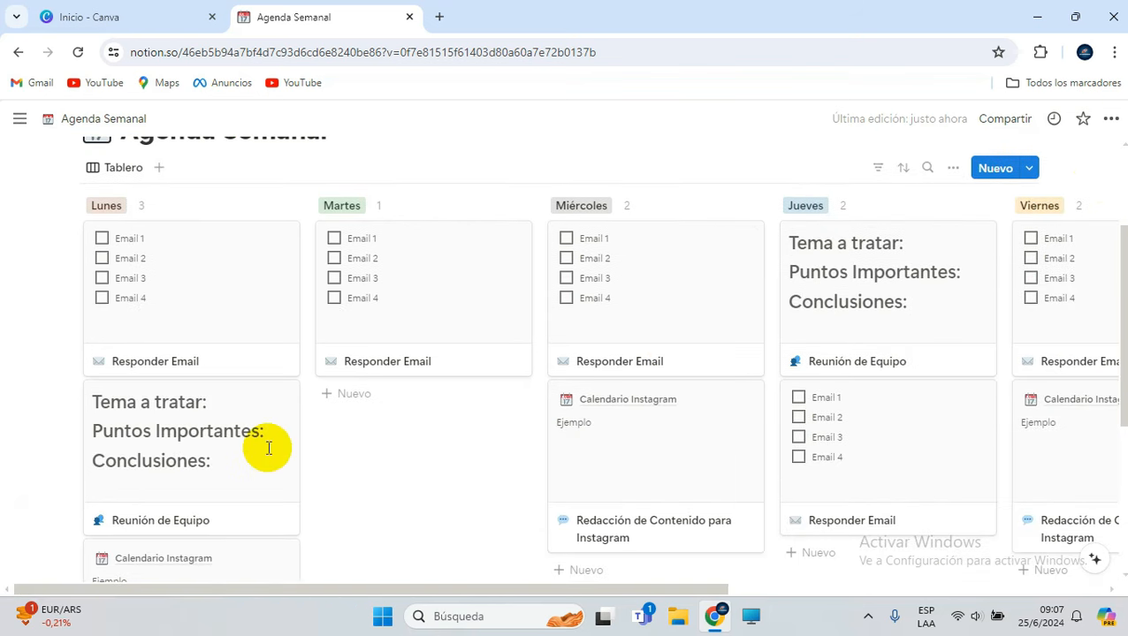
{"action": "scroll", "coordinate": [269, 461], "scroll_direction": "down", "scroll_amount": 2}
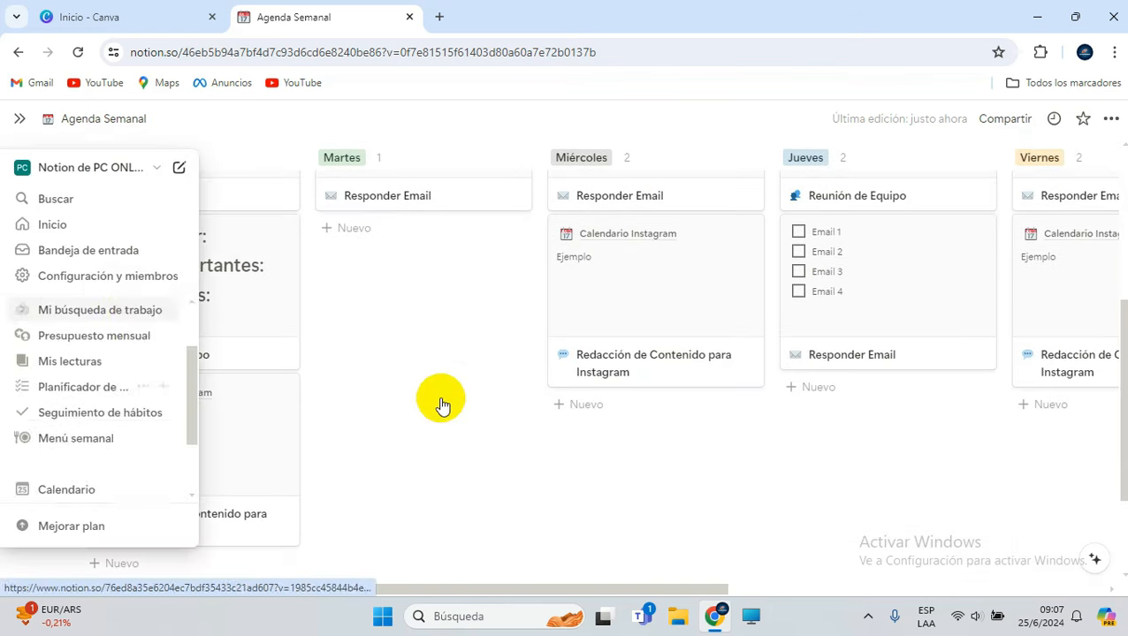
{"action": "scroll", "coordinate": [381, 300], "scroll_direction": "up", "scroll_amount": 2}
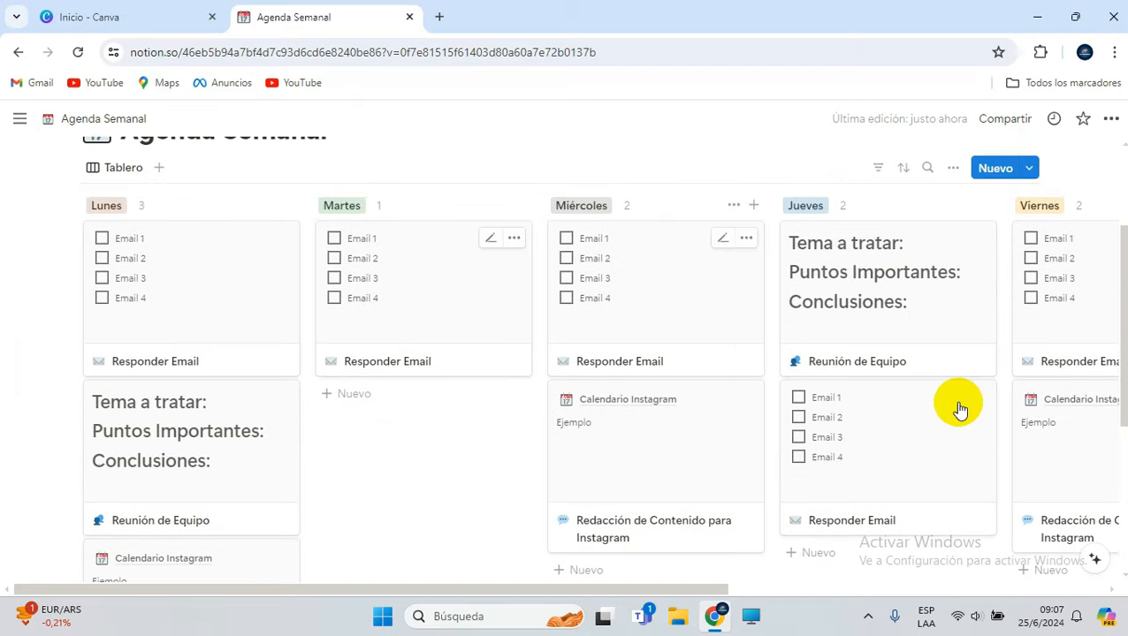